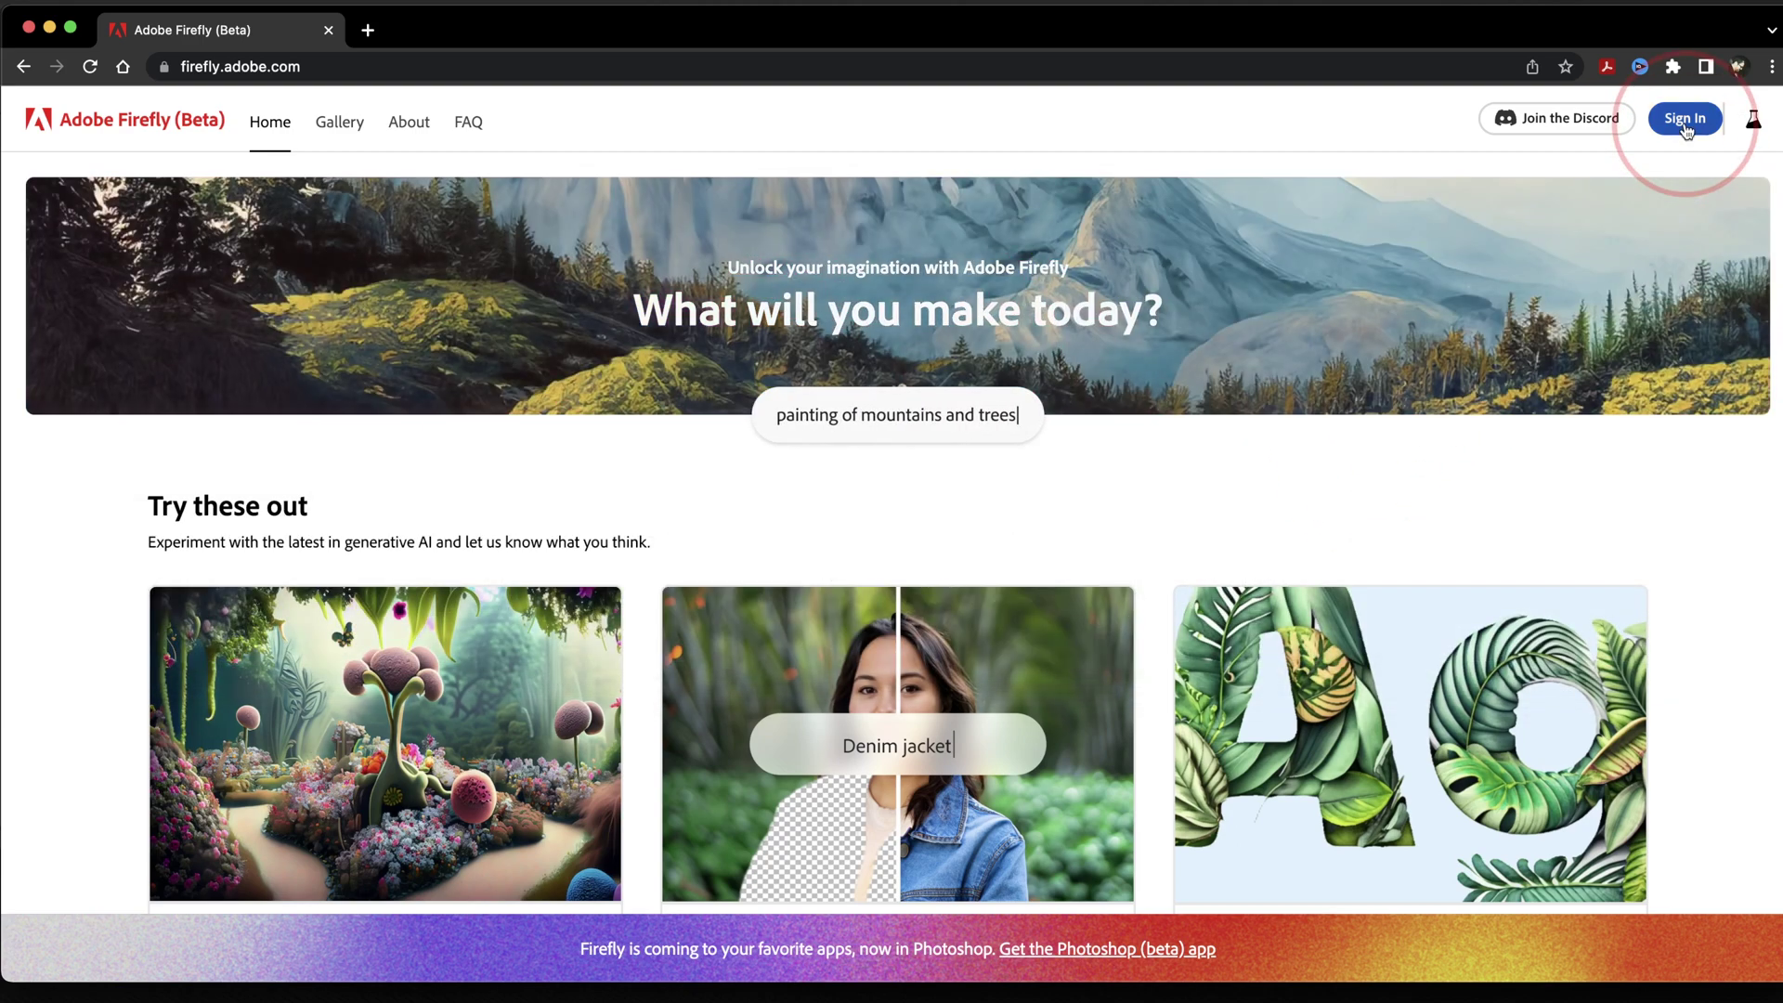
pyautogui.click(1685, 118)
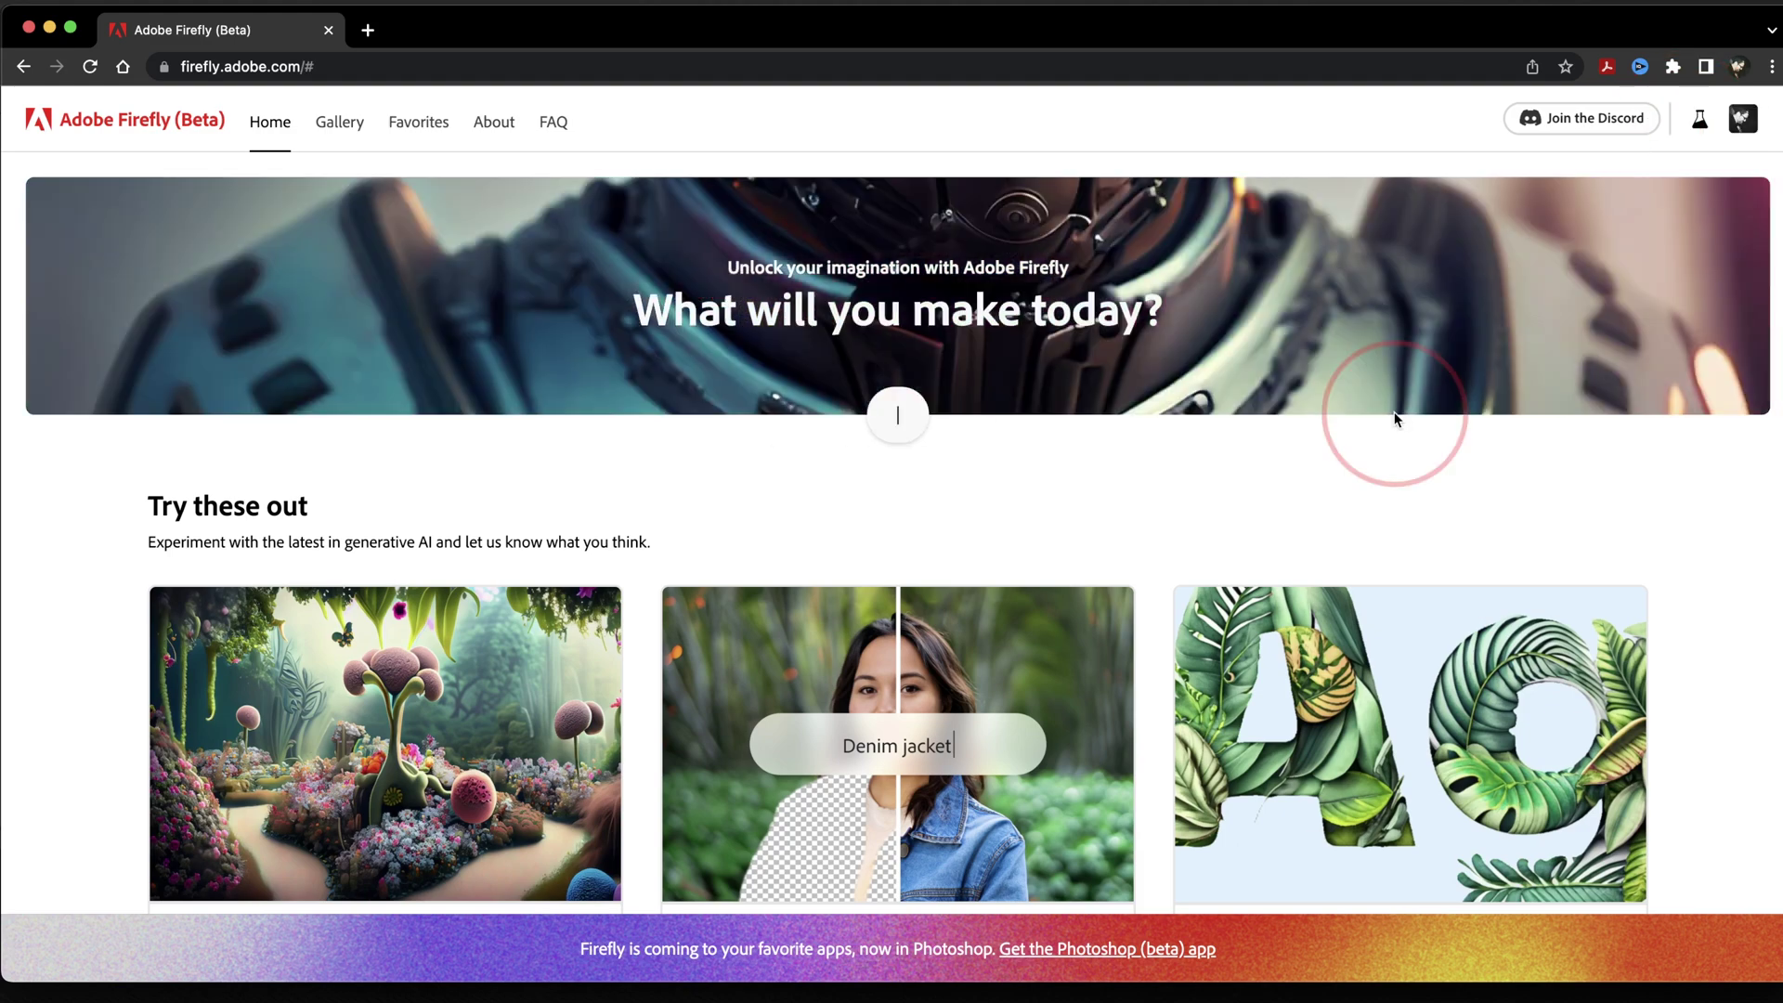
pyautogui.scroll(-10, 1395, 415)
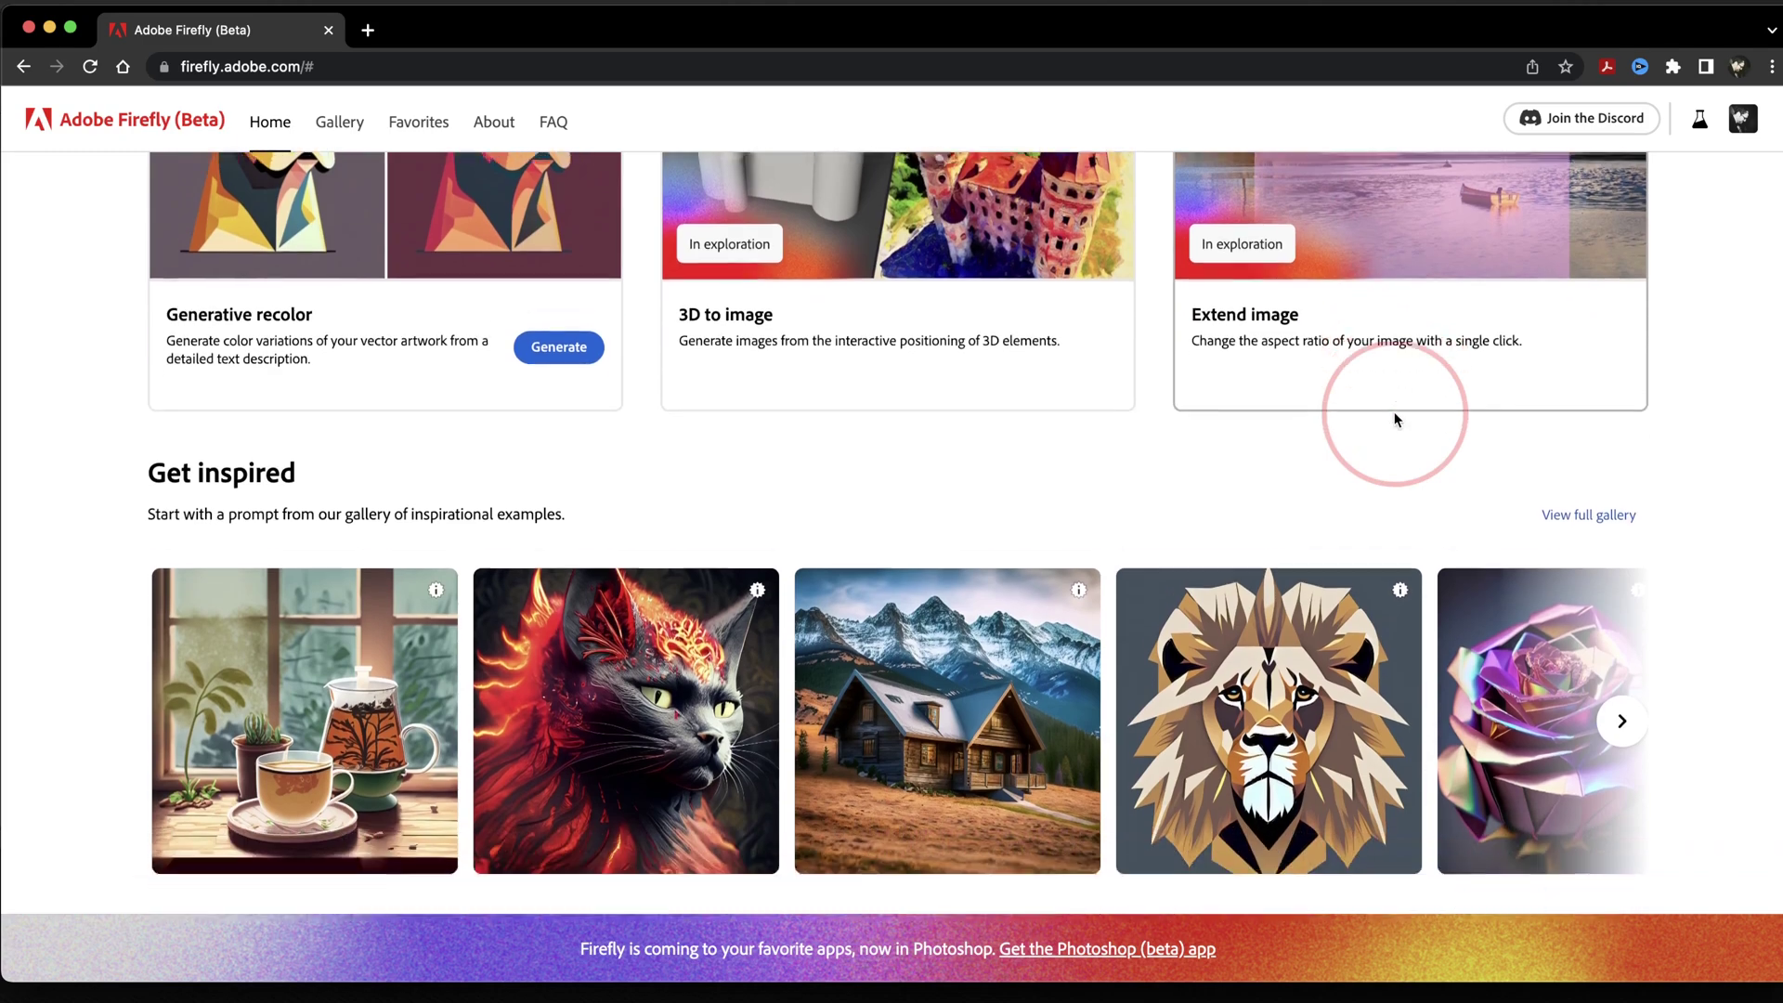
pyautogui.scroll(-15, 1395, 415)
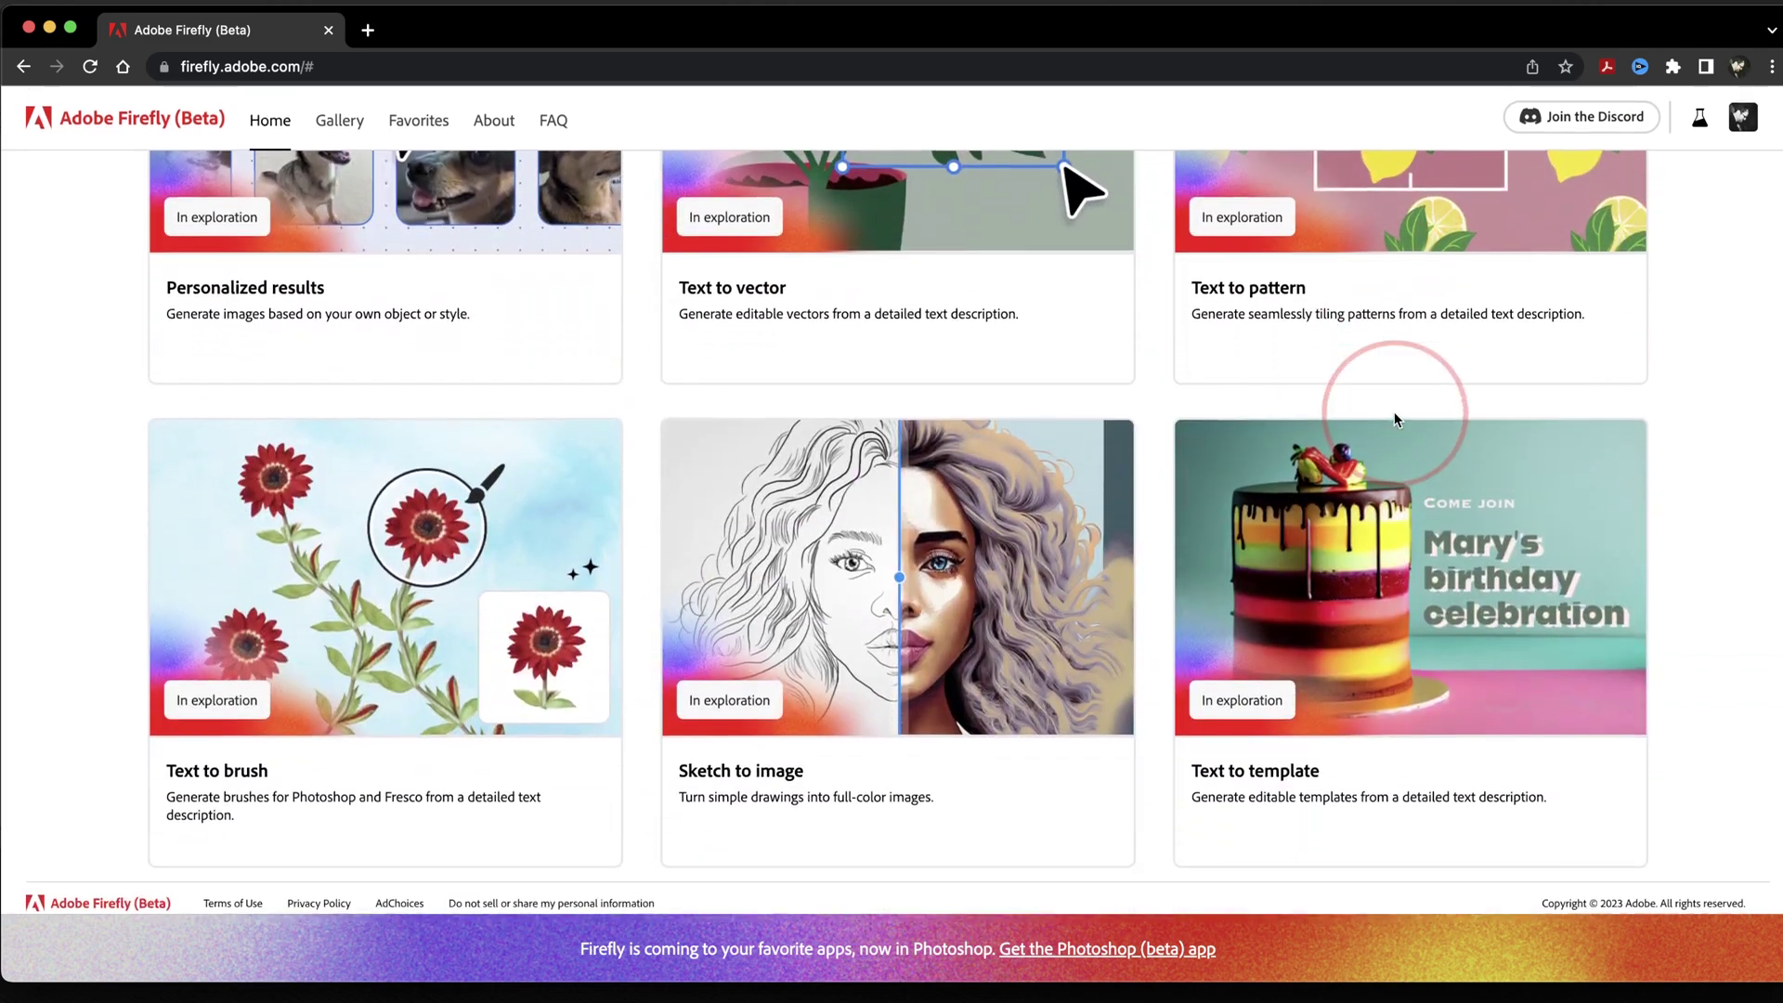
pyautogui.scroll(8, 1395, 411)
pyautogui.scroll(8, 1395, 411)
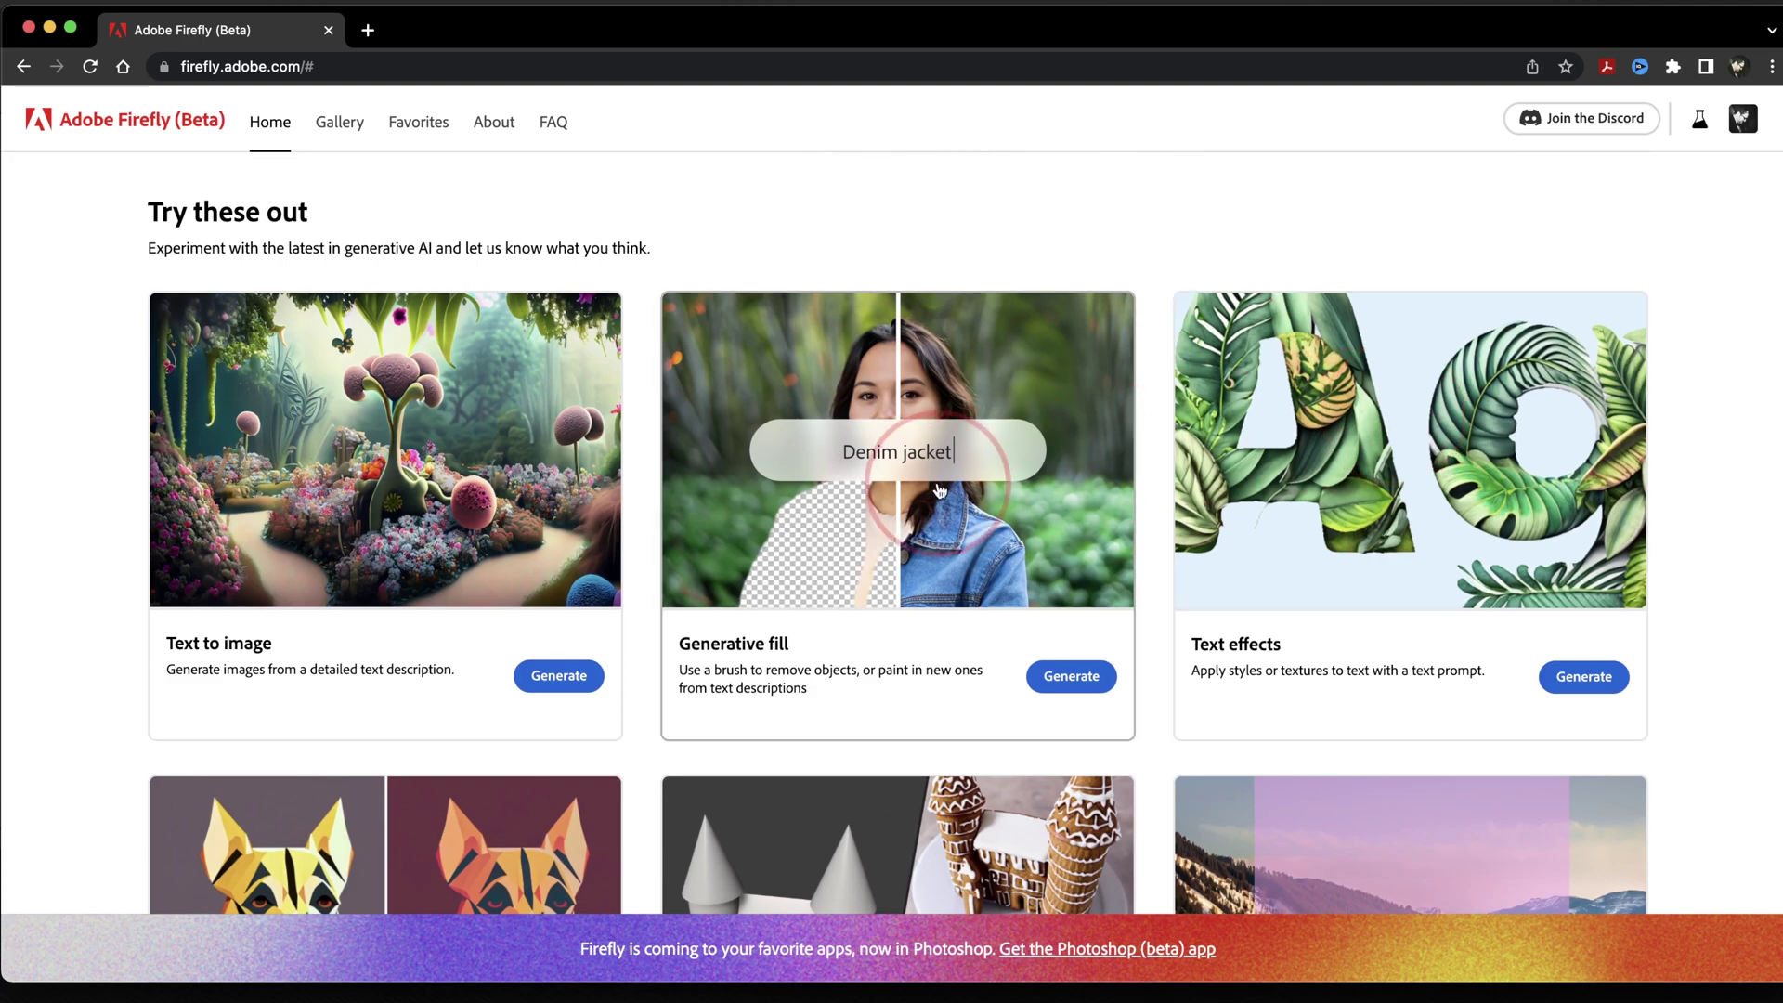
# Start Generative fill and load the lighthouse sample image with Try Example
pyautogui.click(1070, 677)
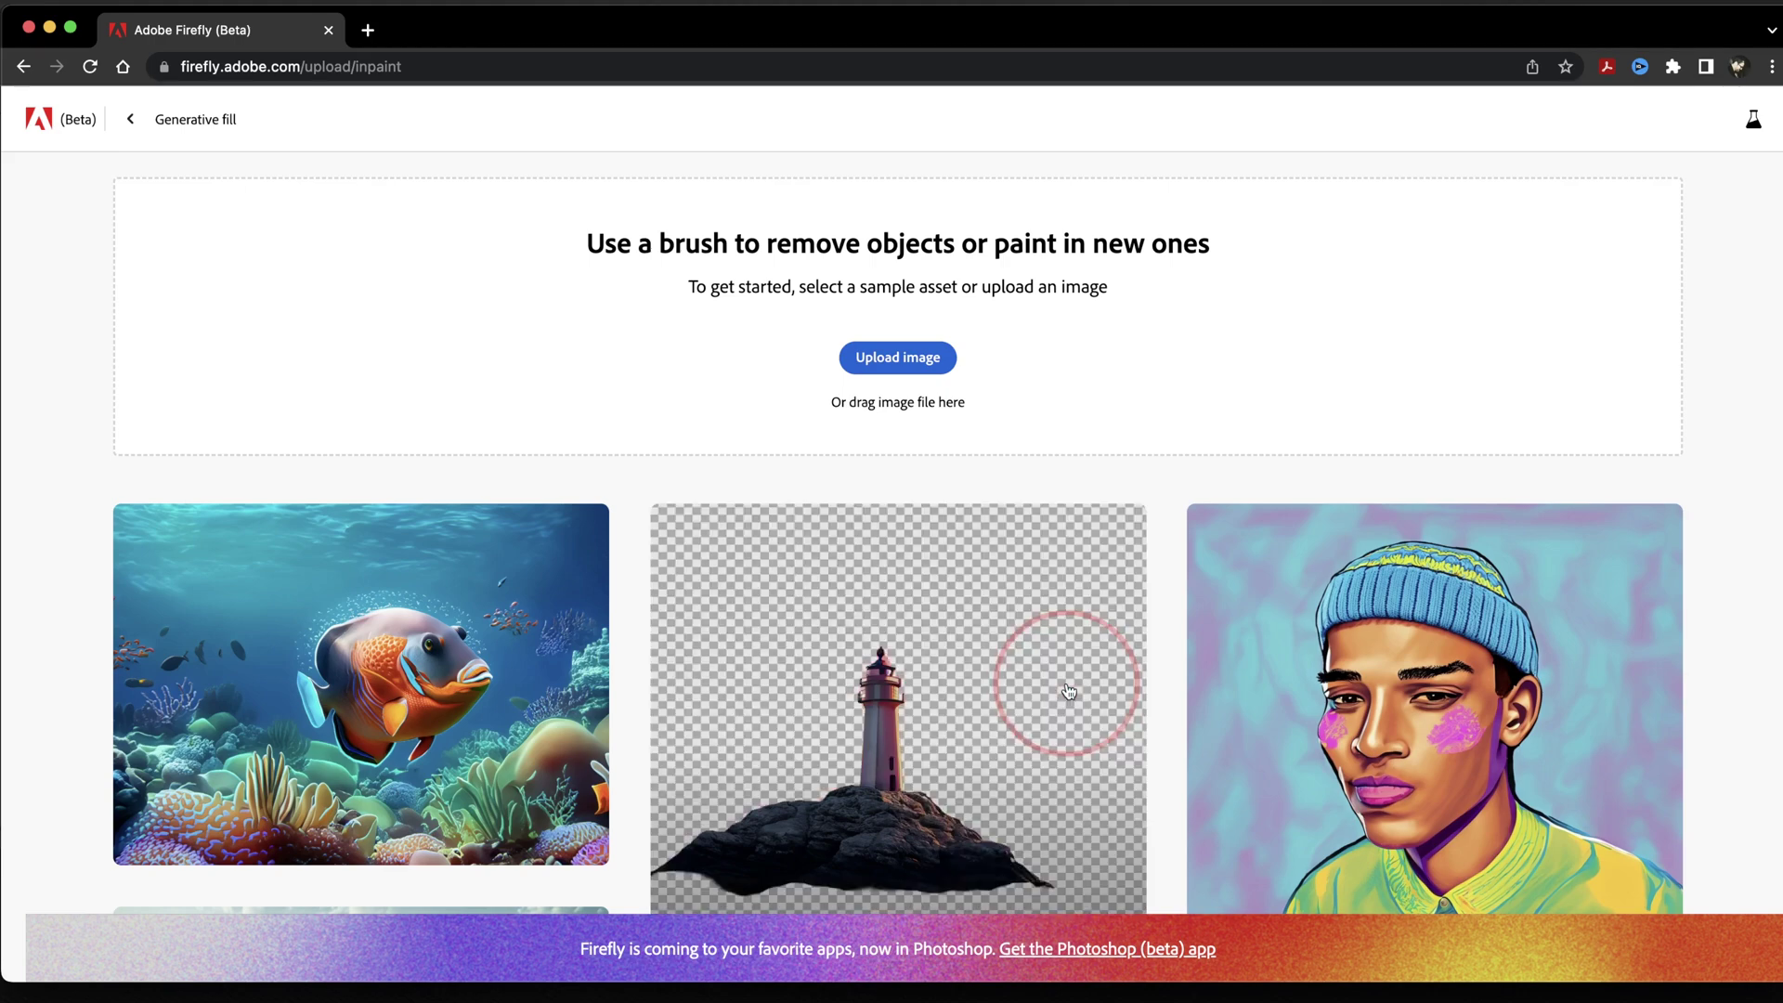
pyautogui.scroll(-2, 1069, 691)
pyautogui.scroll(-5, 1069, 691)
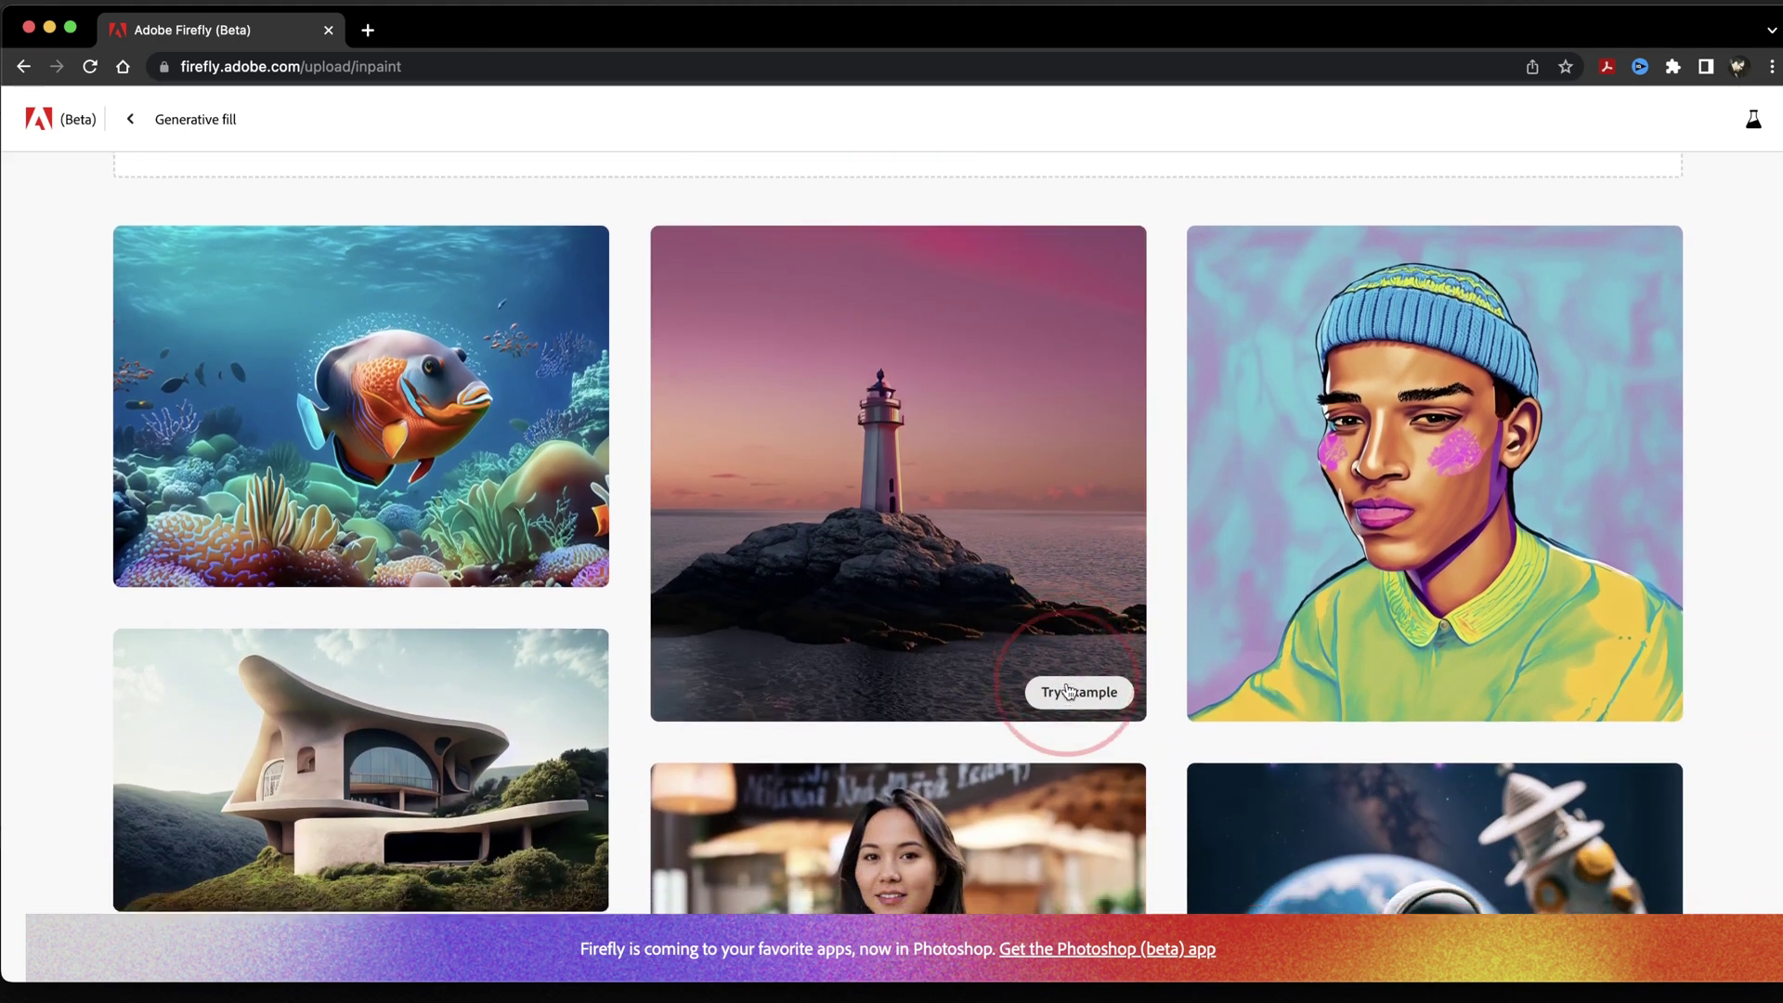
pyautogui.scroll(6, 1069, 692)
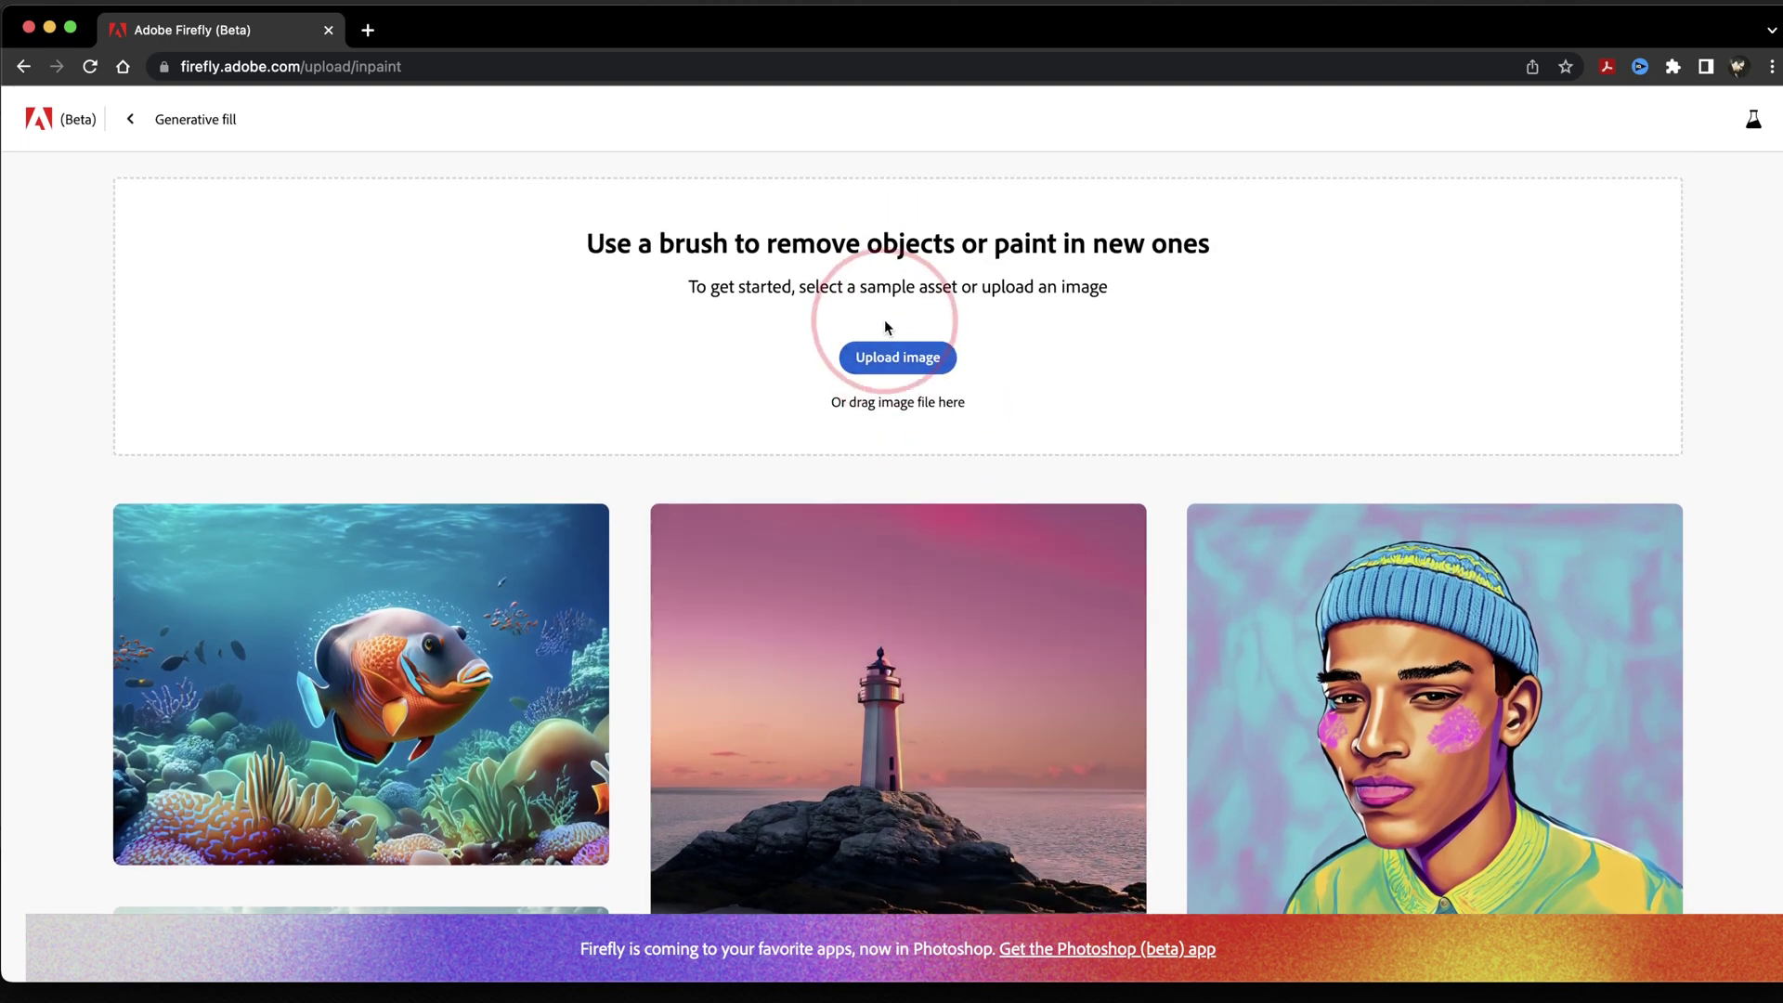
pyautogui.scroll(-5, 885, 325)
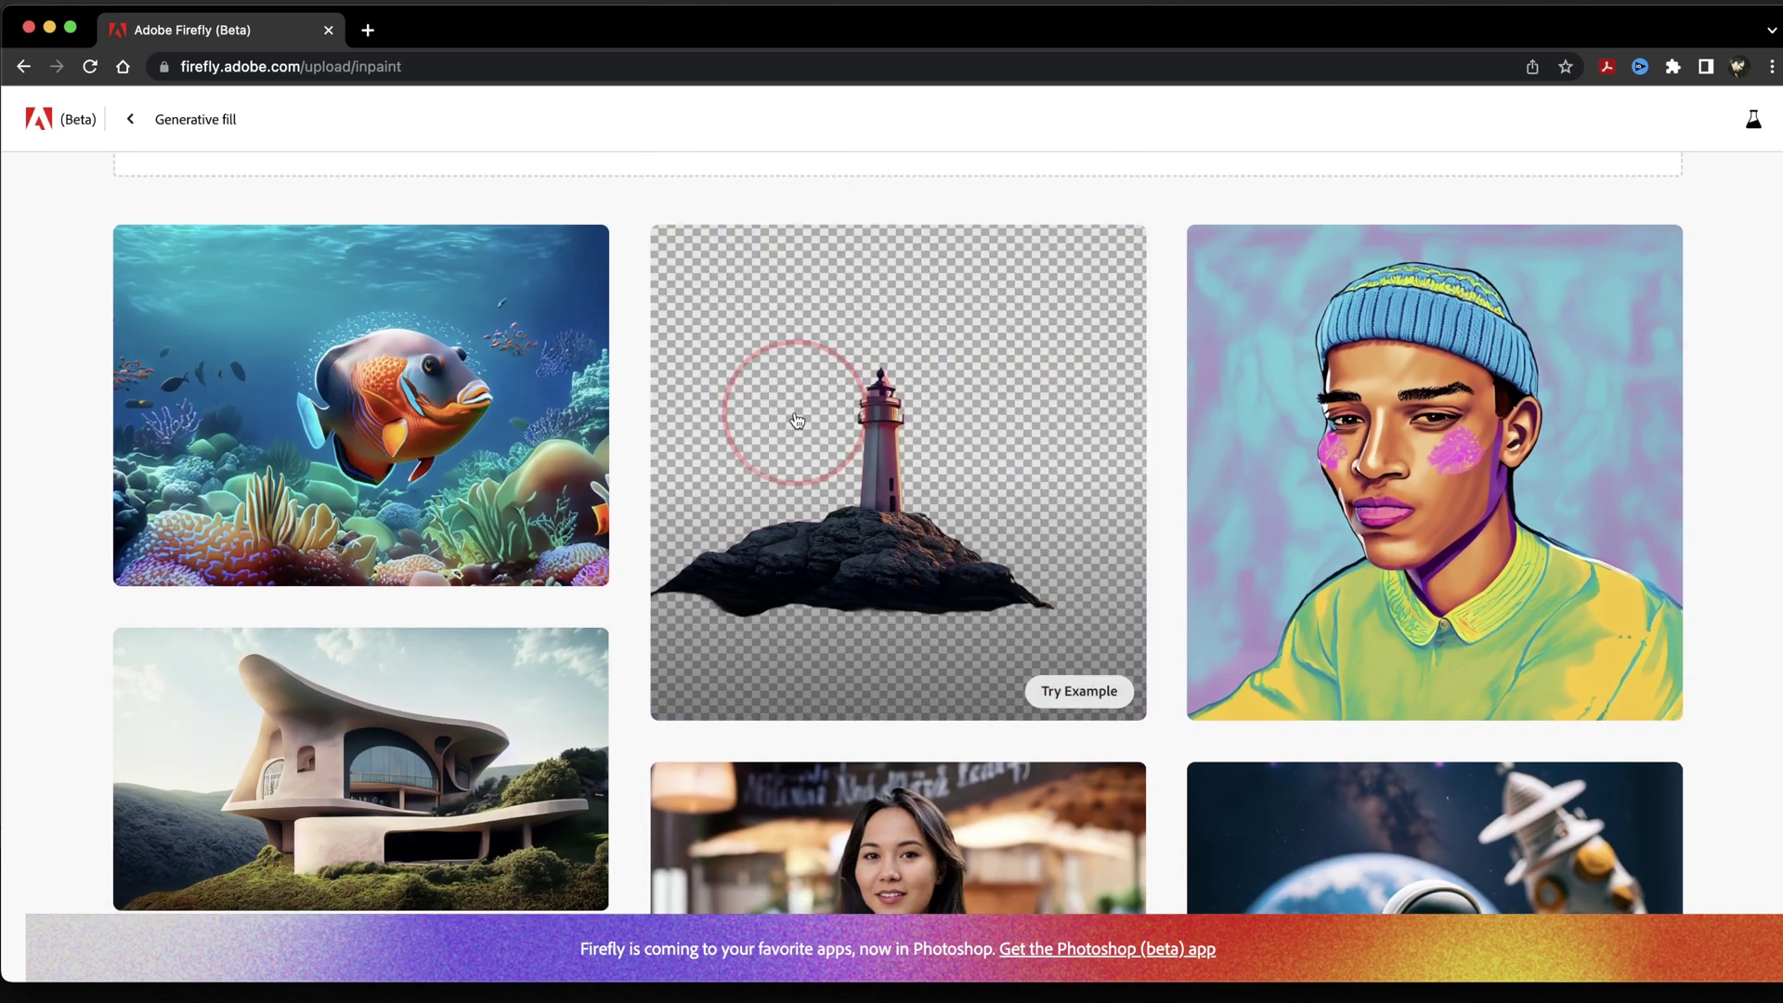
pyautogui.moveTo(537, 398)
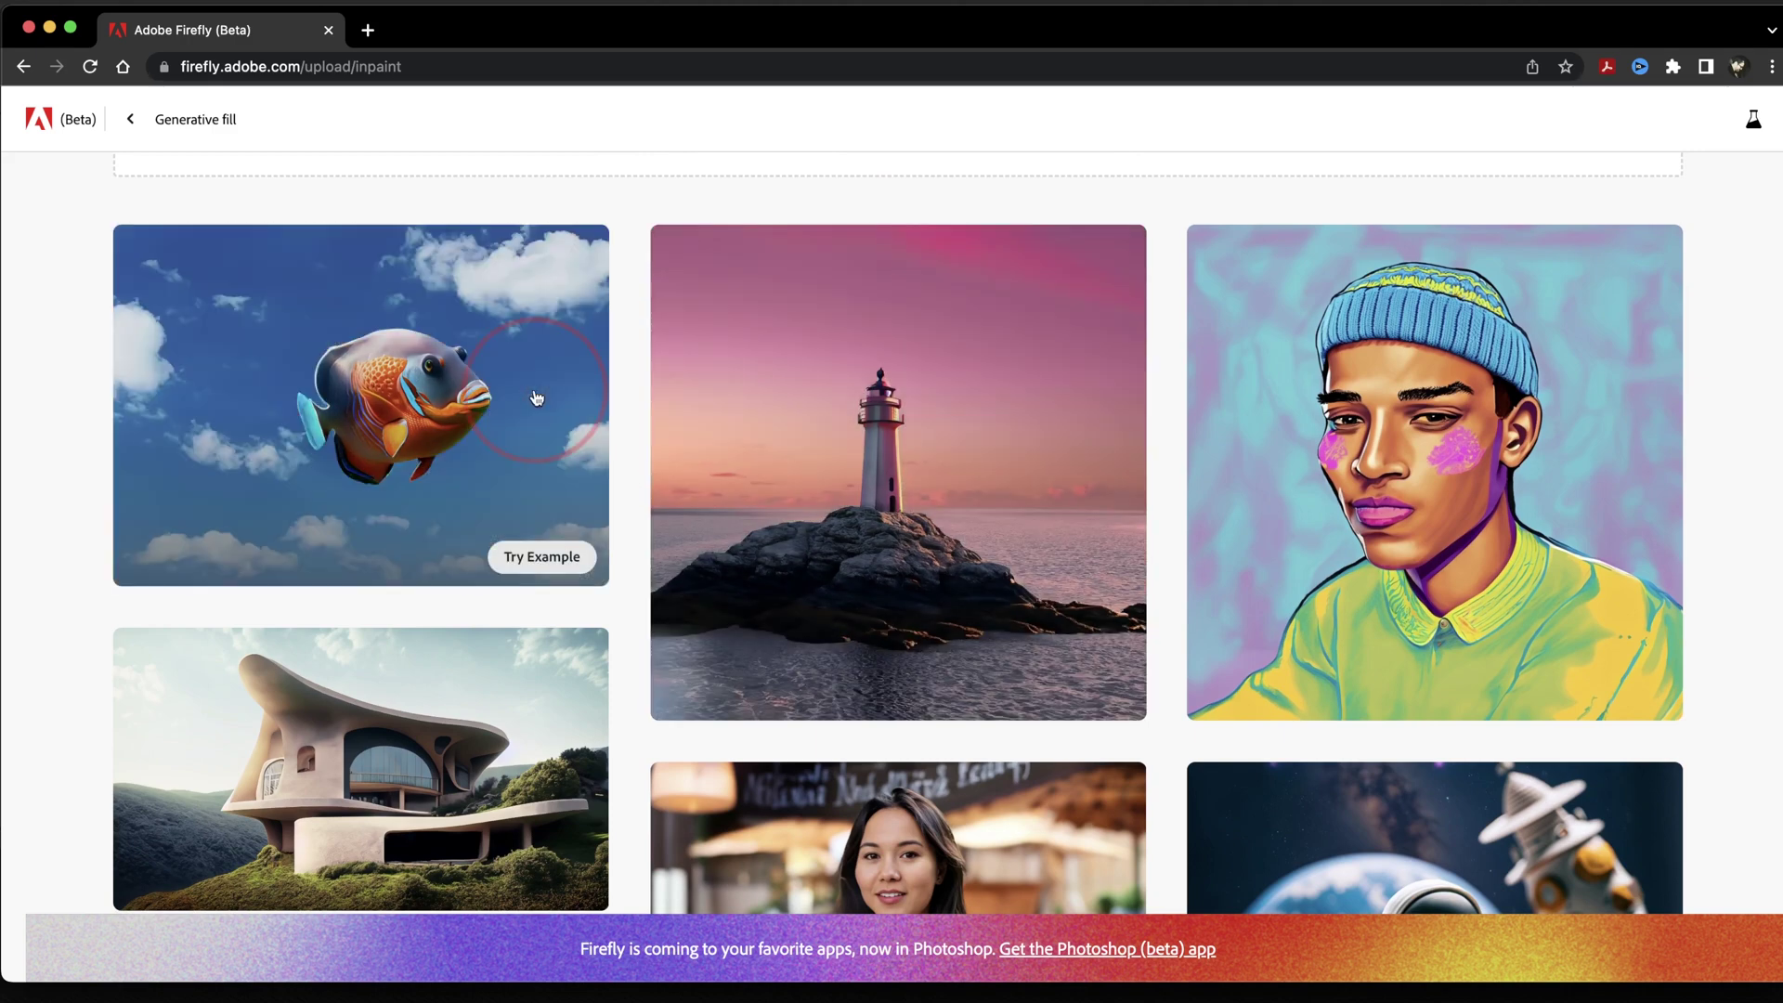
pyautogui.moveTo(1291, 437)
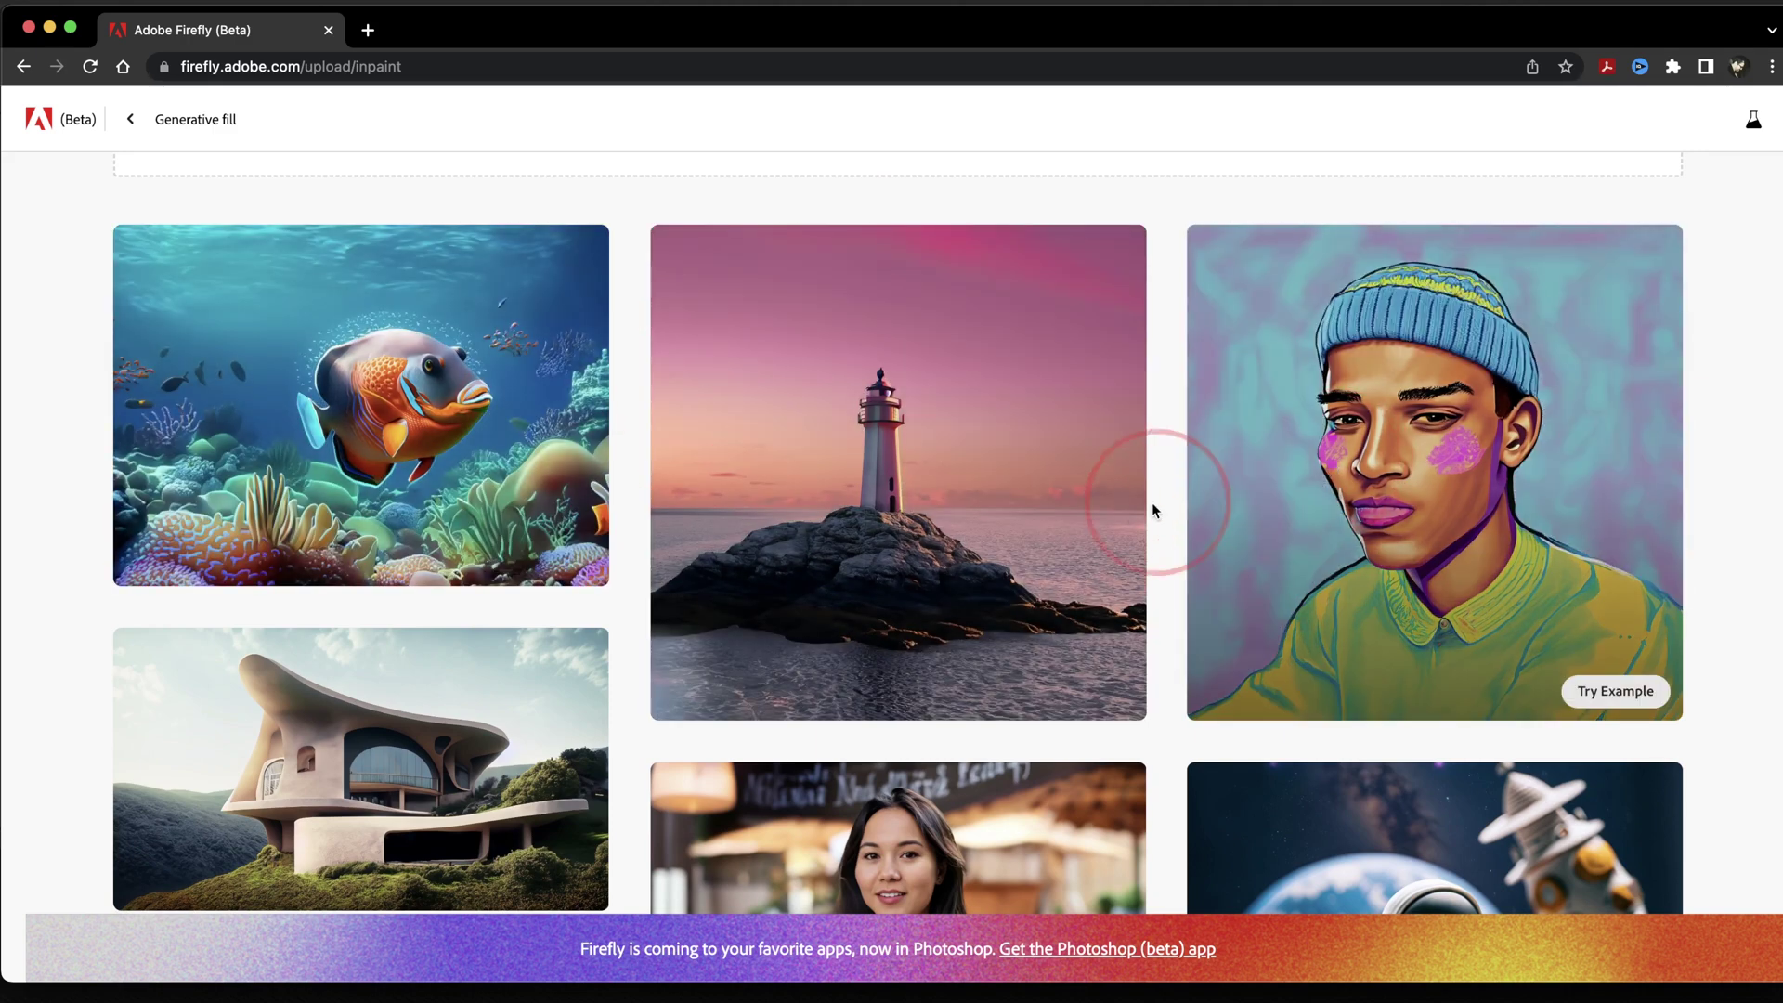
pyautogui.moveTo(1111, 518)
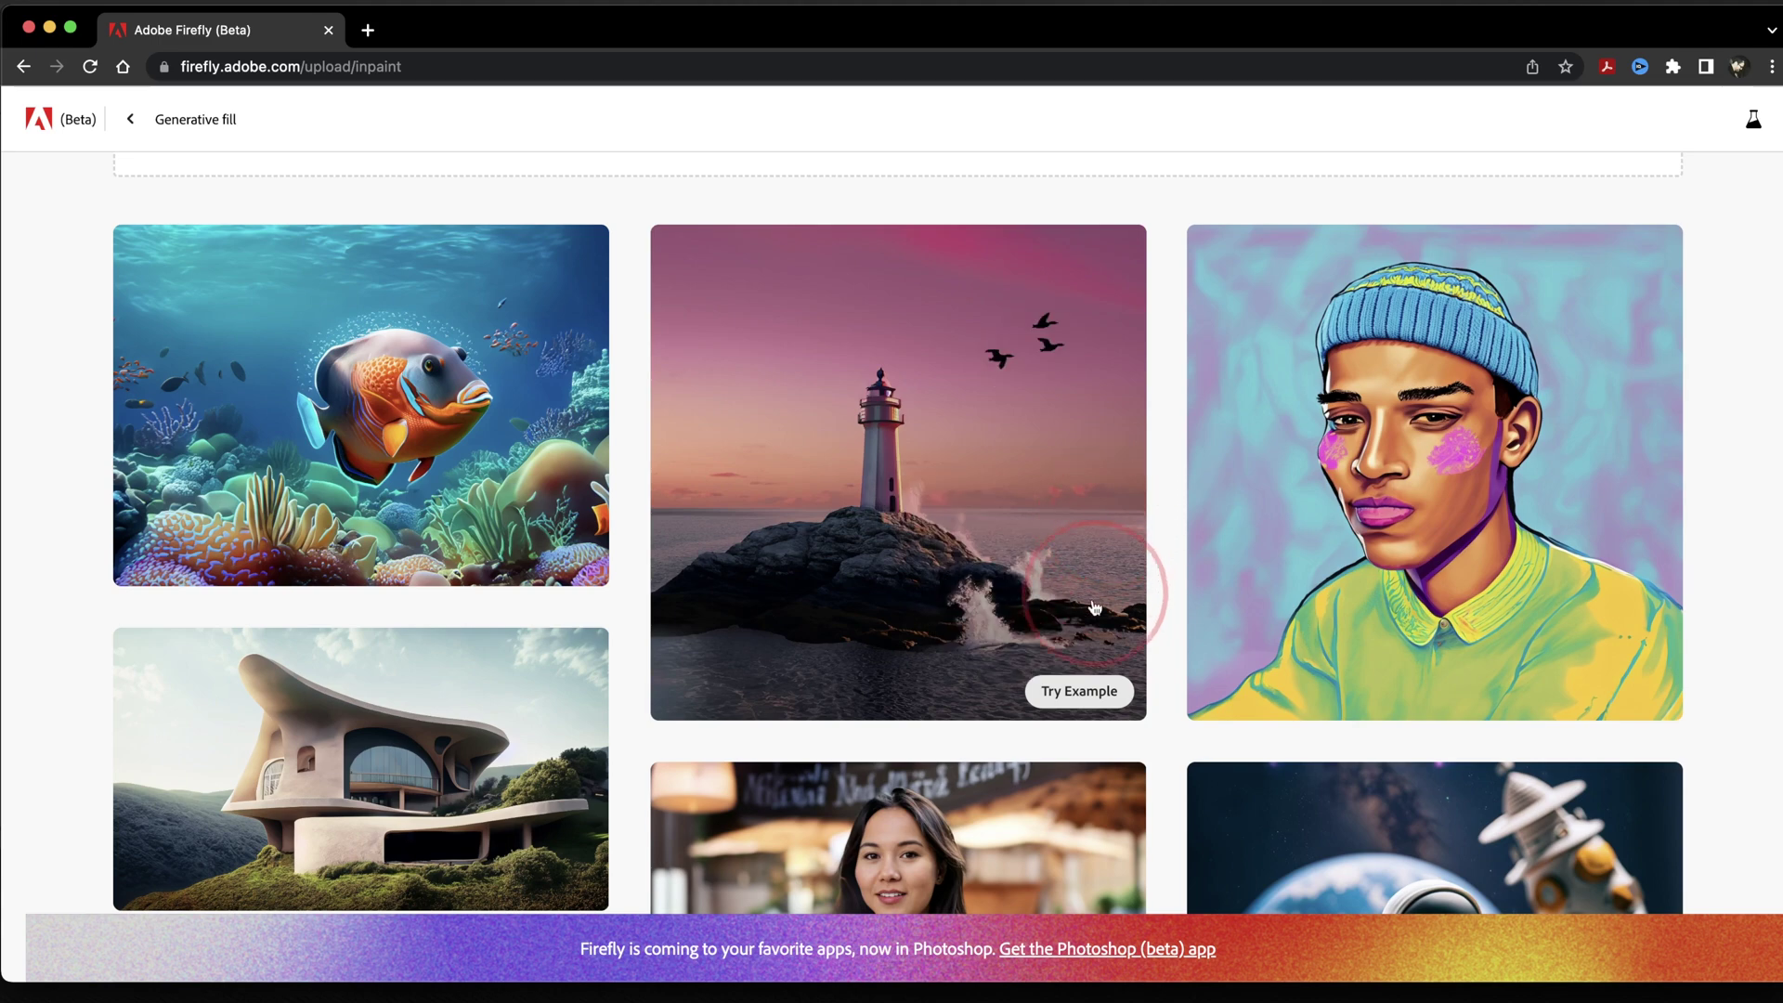
pyautogui.click(1080, 691)
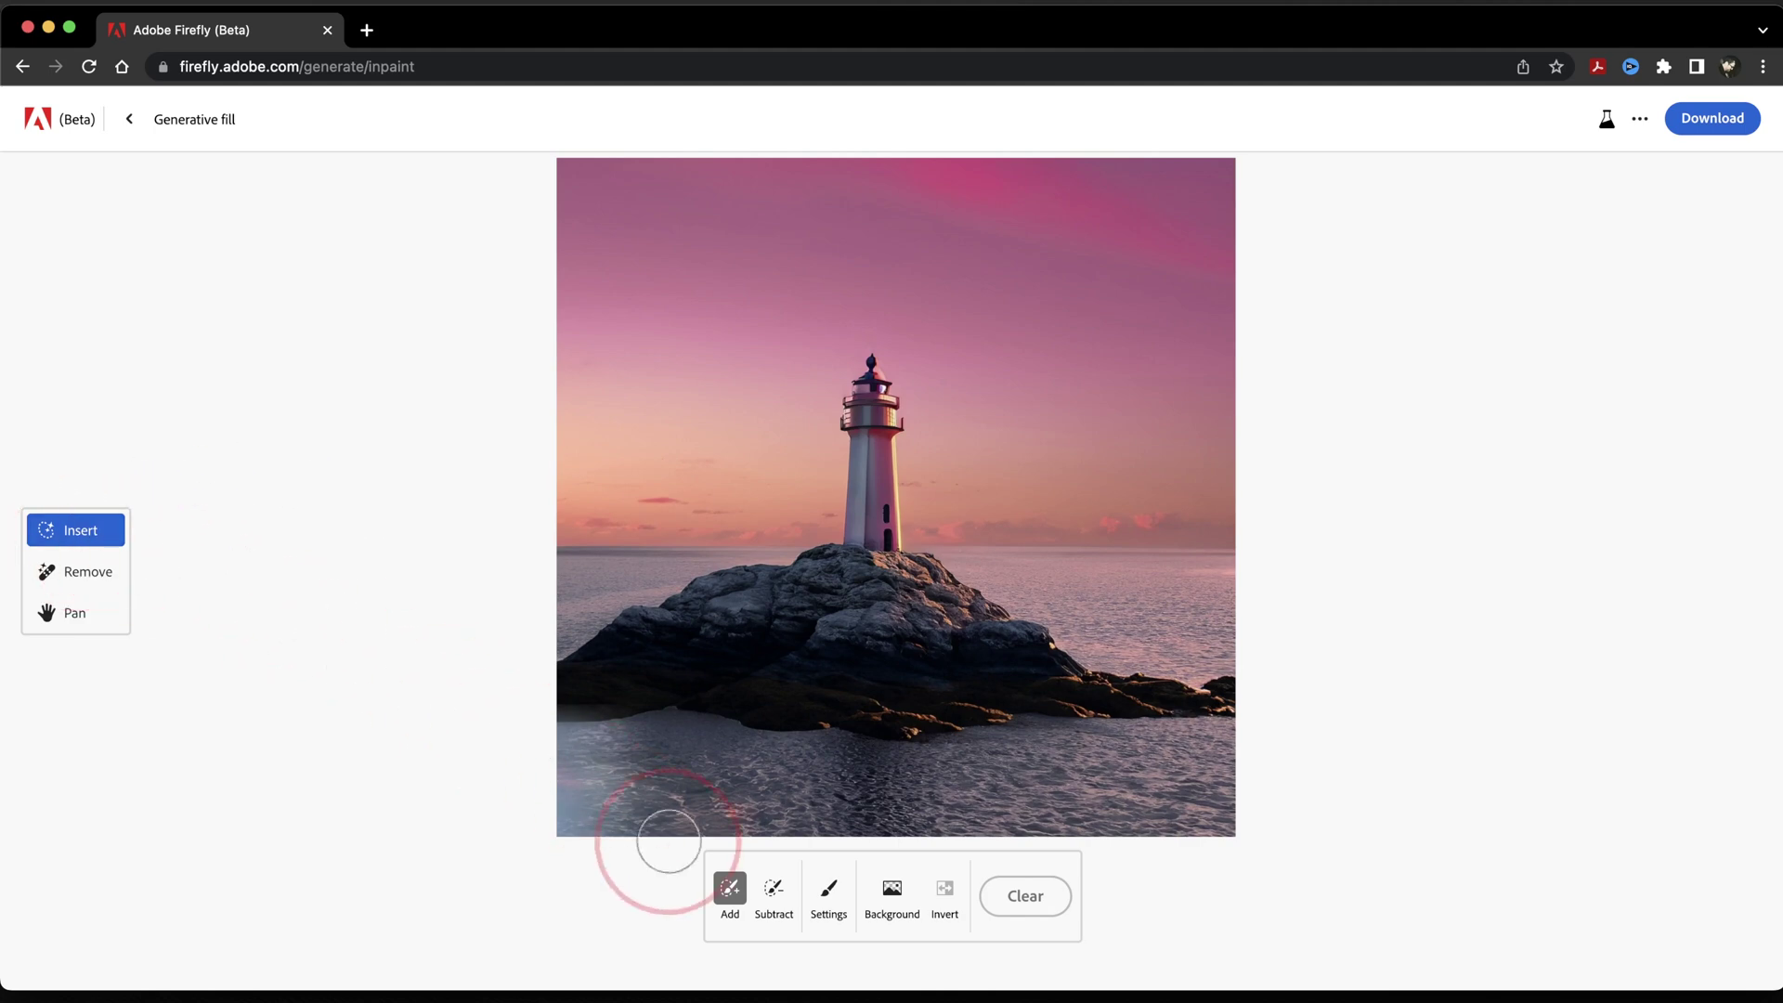
# Mask the sea right of the rocks and generate fills from the prompt 'add waves'
pyautogui.click(729, 894)
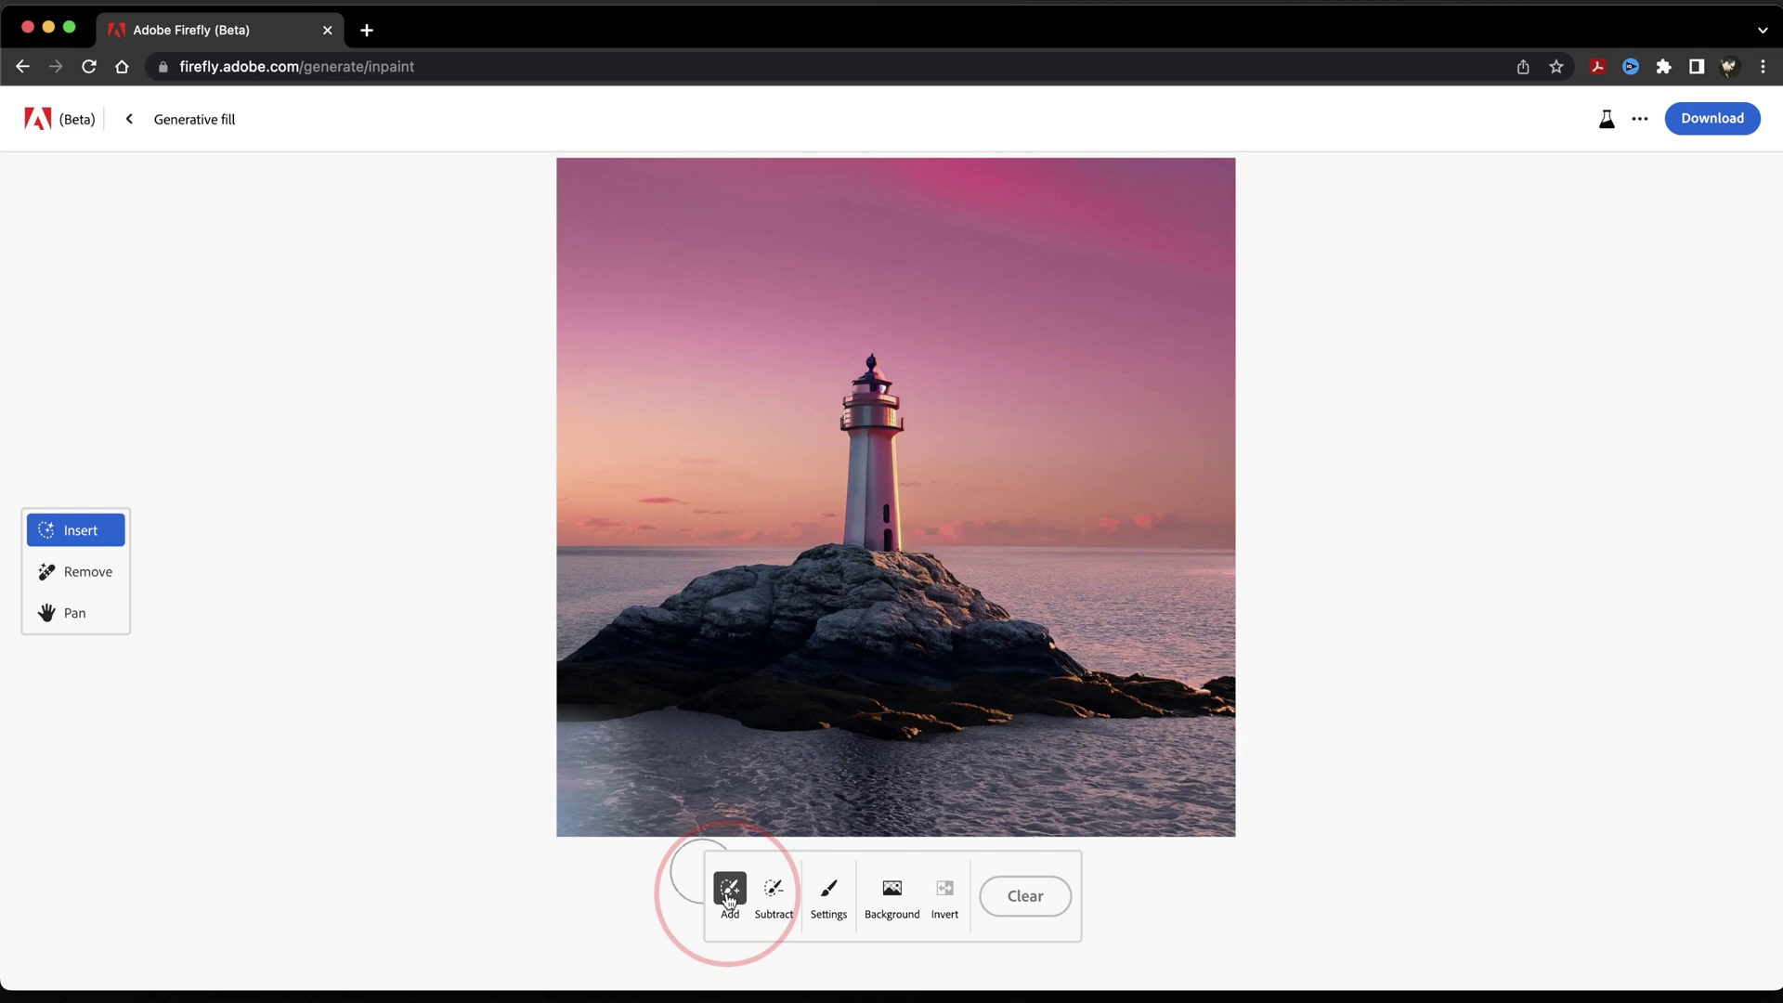
pyautogui.moveTo(1197, 680)
pyautogui.mouseDown()
pyautogui.moveTo(1098, 658)
pyautogui.moveTo(977, 577)
pyautogui.moveTo(1180, 674)
pyautogui.mouseUp()
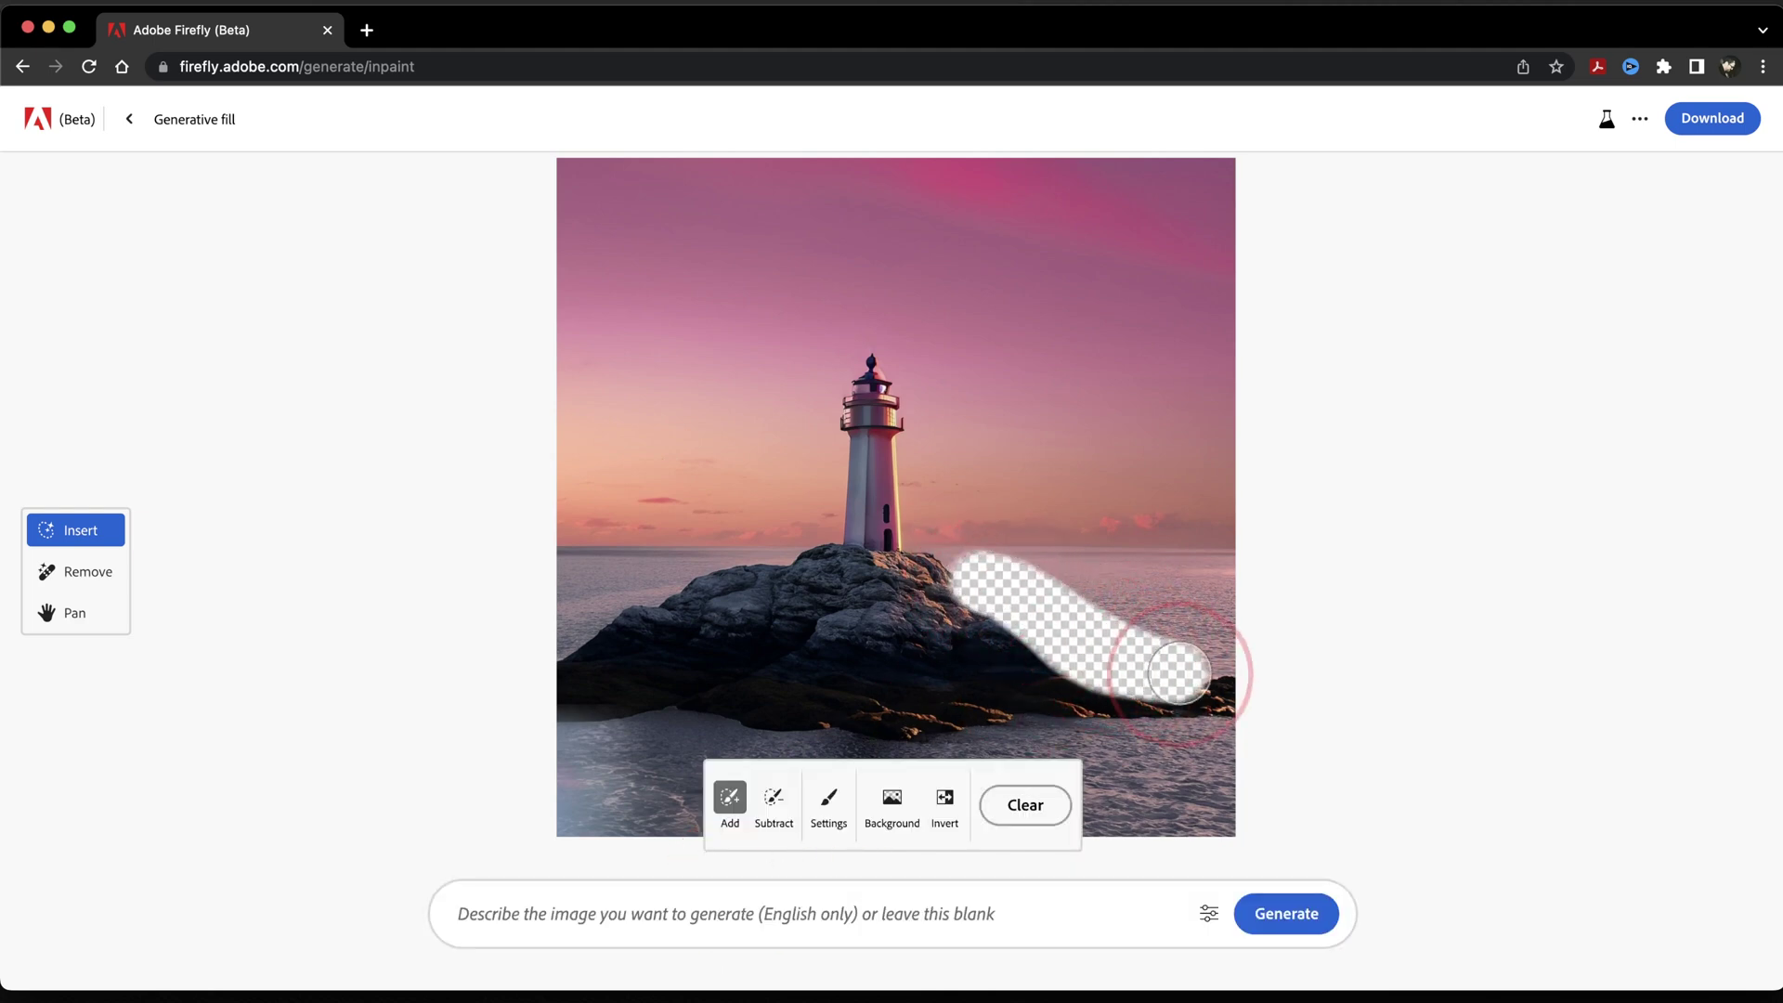
pyautogui.click(710, 919)
pyautogui.write('add waves')
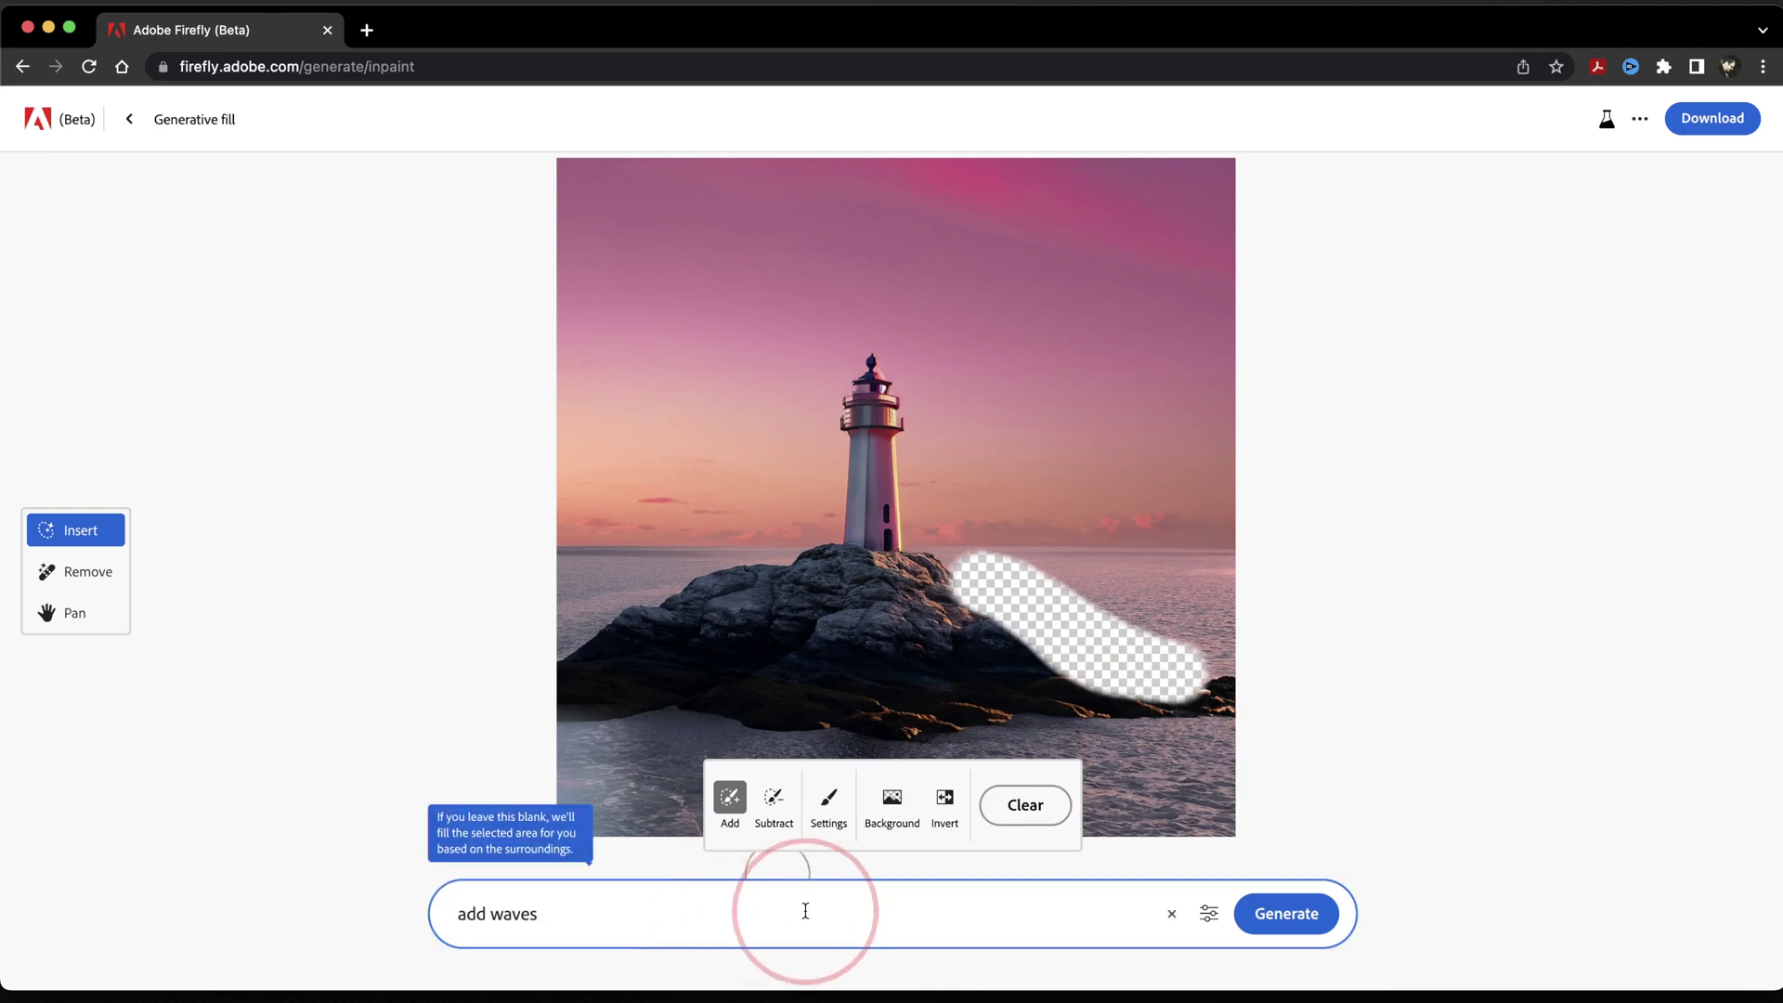
pyautogui.click(1301, 913)
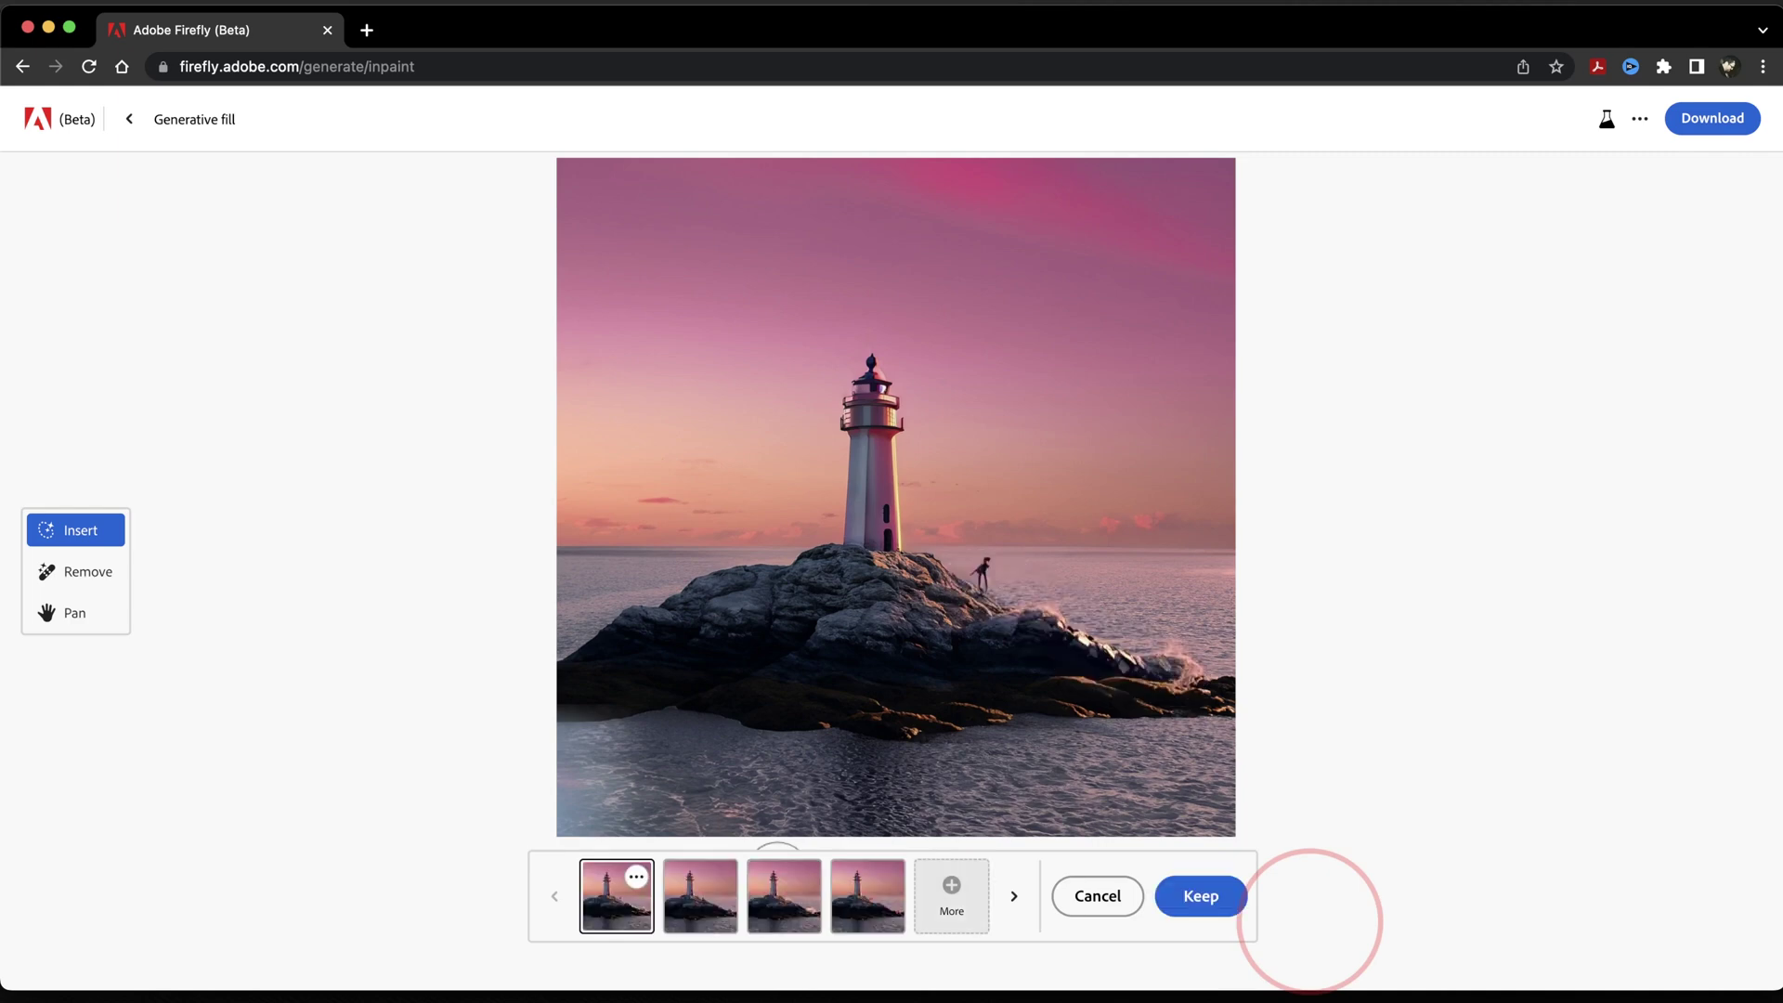
# Compare the boat, wave-splash and red-object variations, then keep the wave splash
pyautogui.click(684, 907)
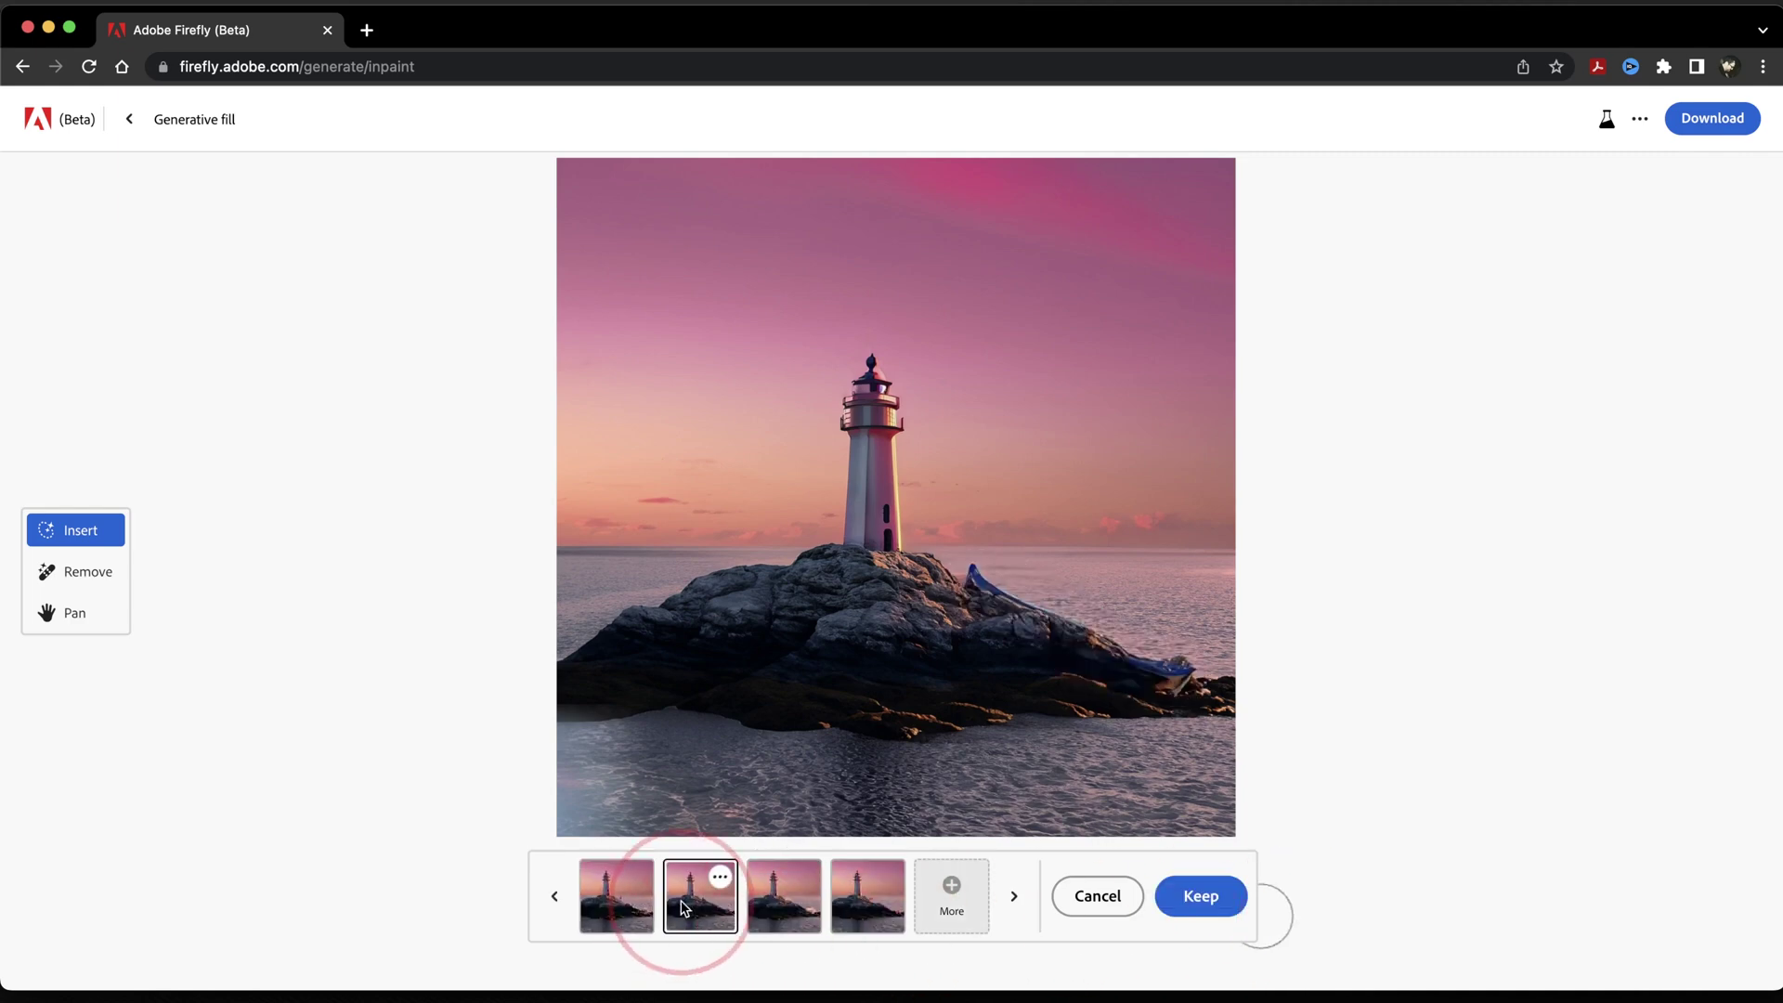
pyautogui.click(801, 901)
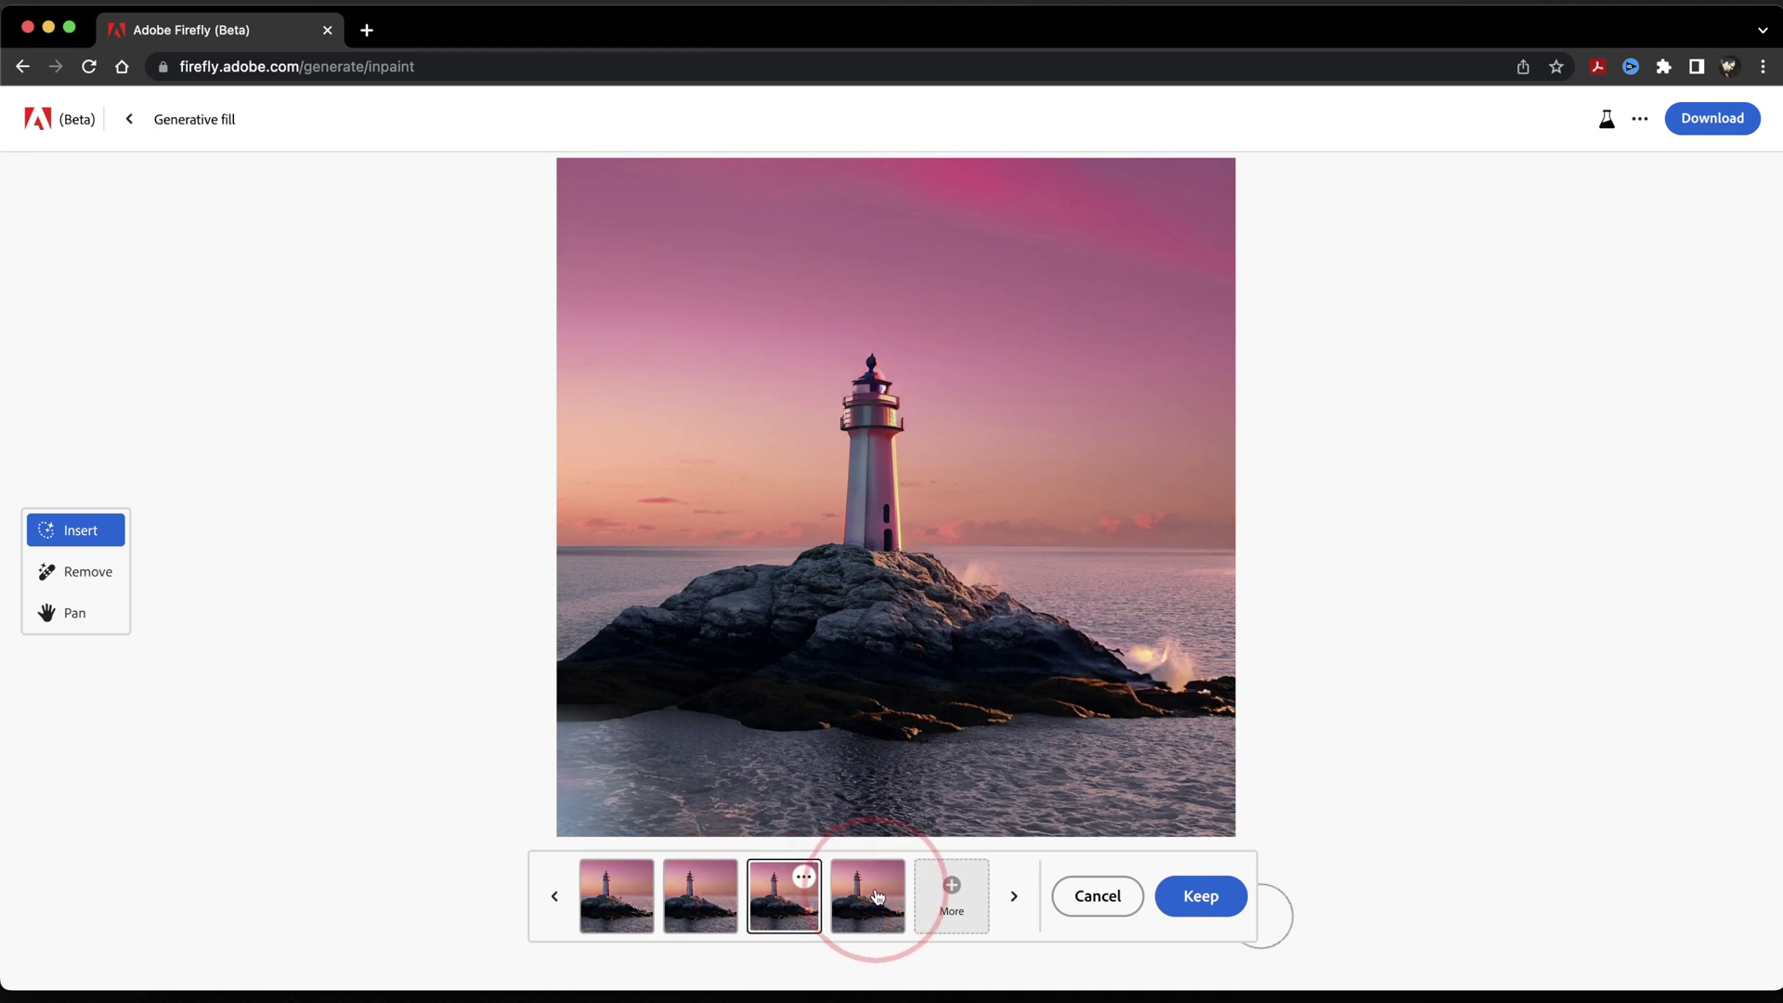
pyautogui.click(877, 898)
pyautogui.click(786, 899)
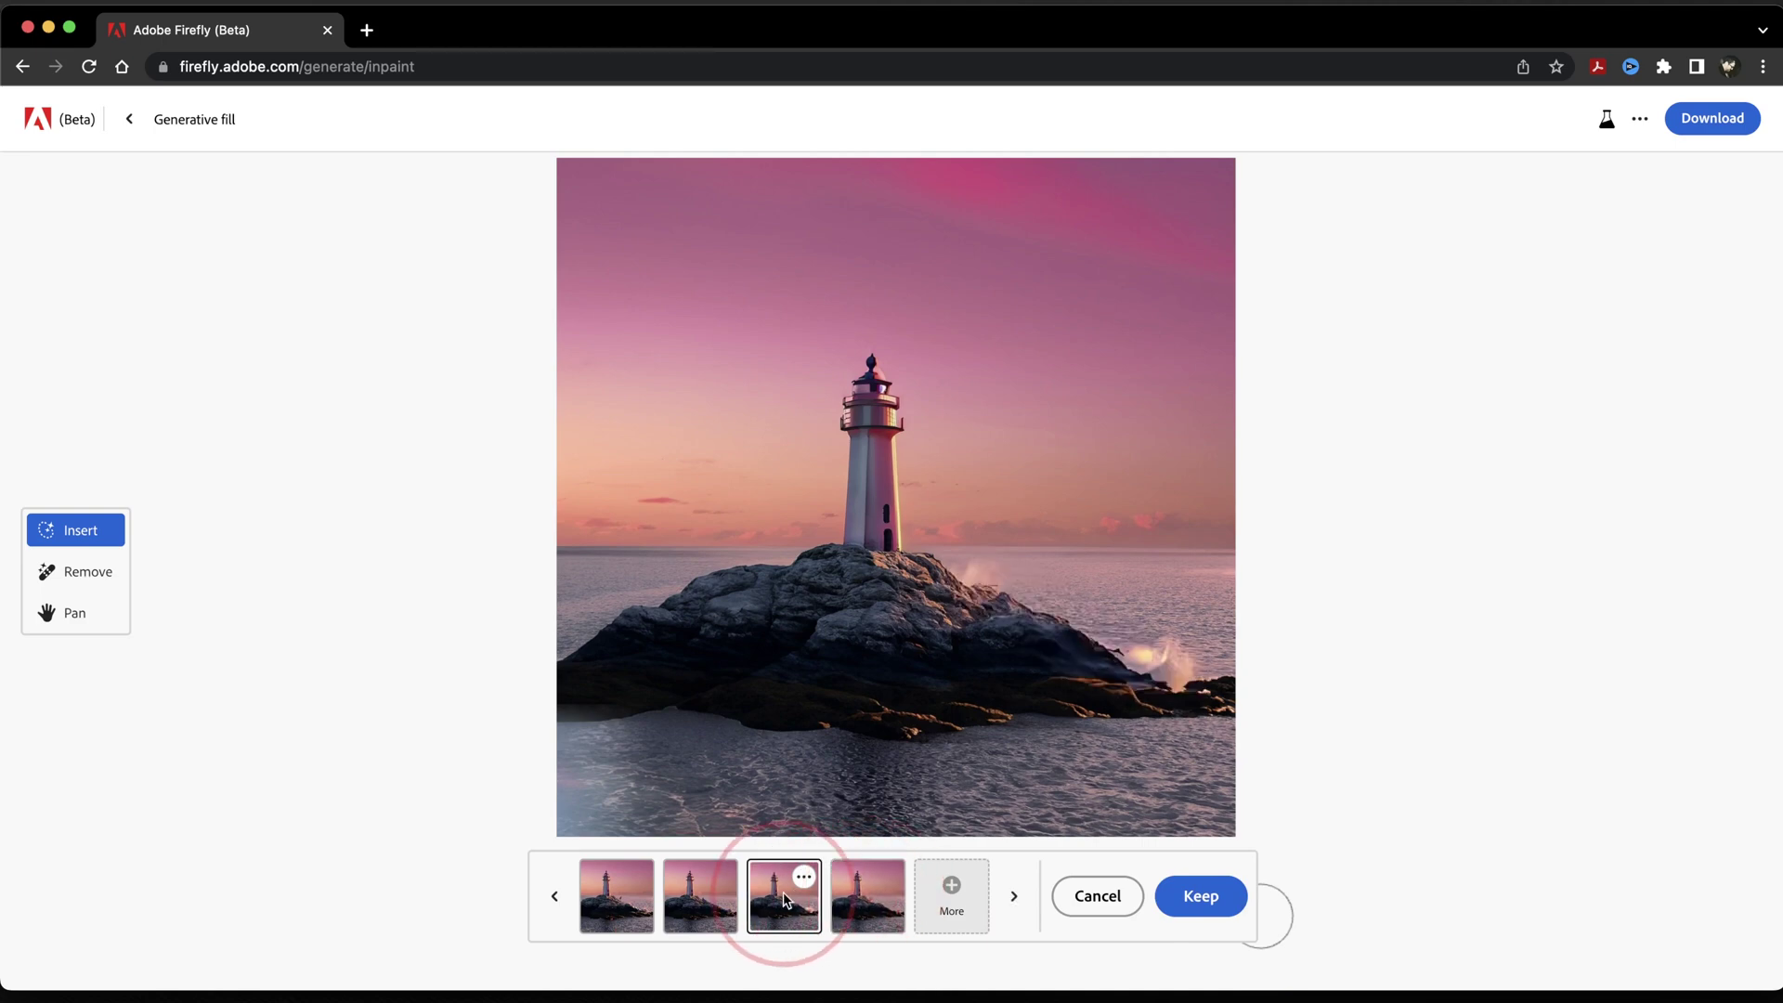
pyautogui.click(1198, 895)
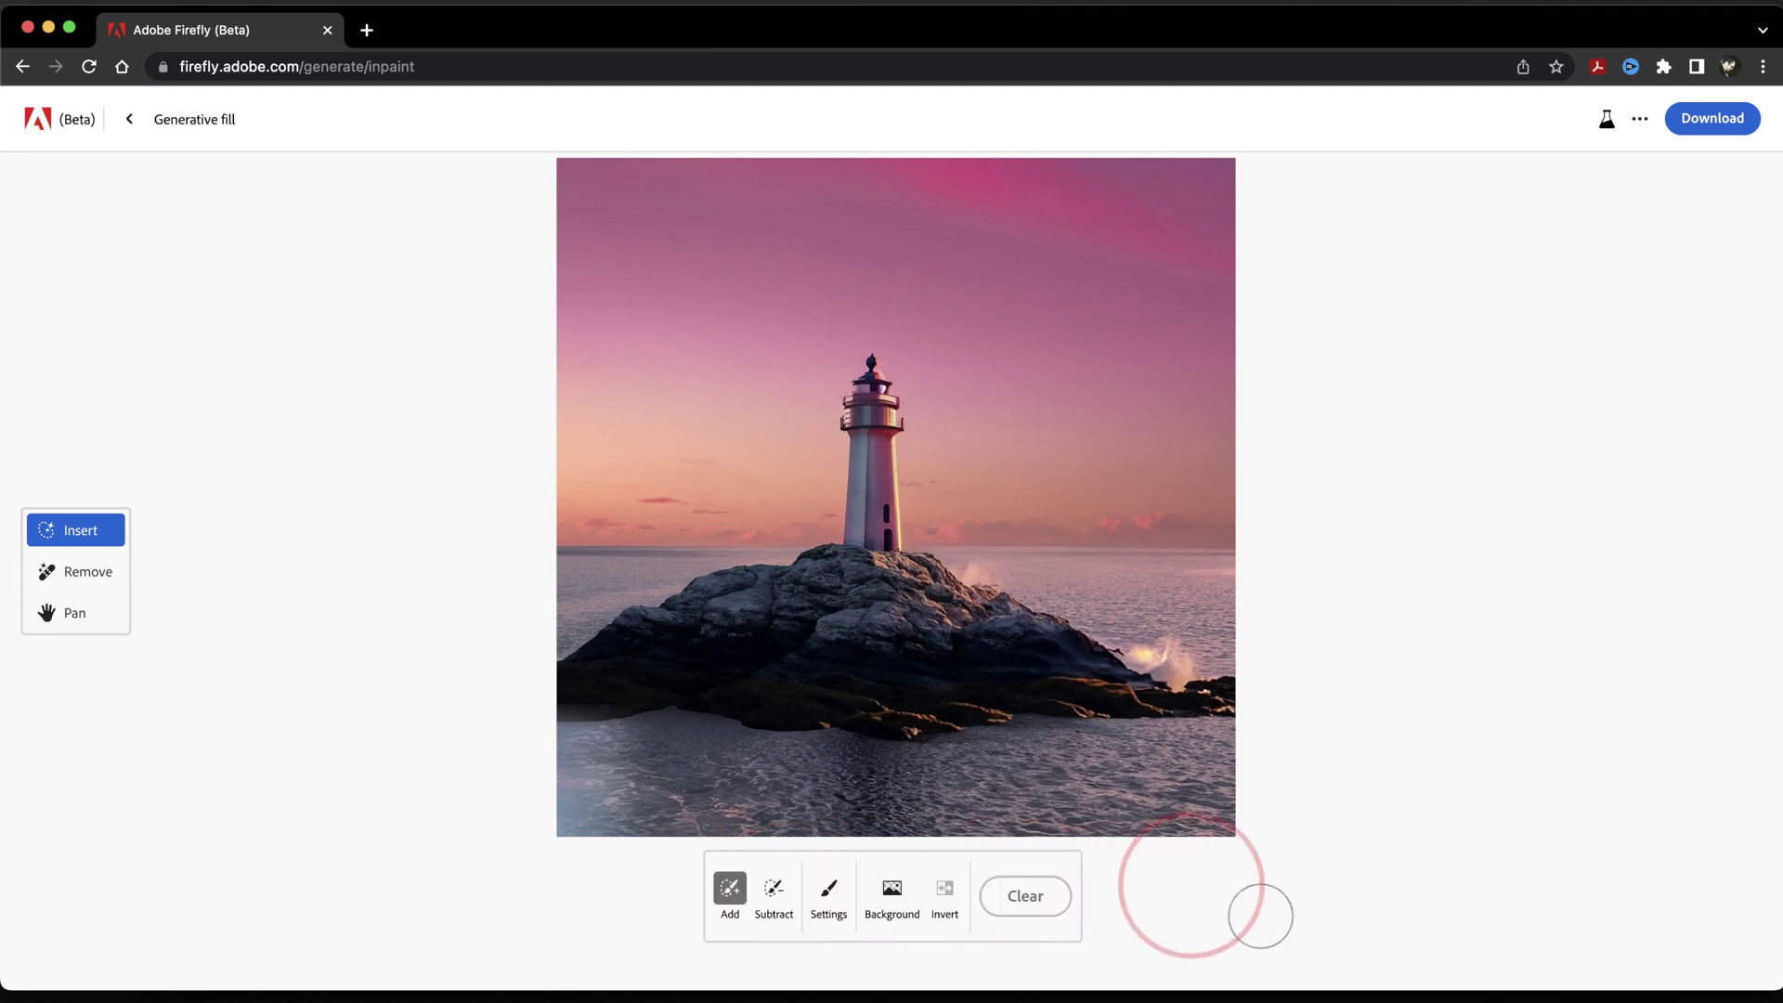
# Generate 'add bird' variations at a sky spot and choose the flying bird
pyautogui.click(1106, 297)
pyautogui.write('add bird')
pyautogui.click(1284, 913)
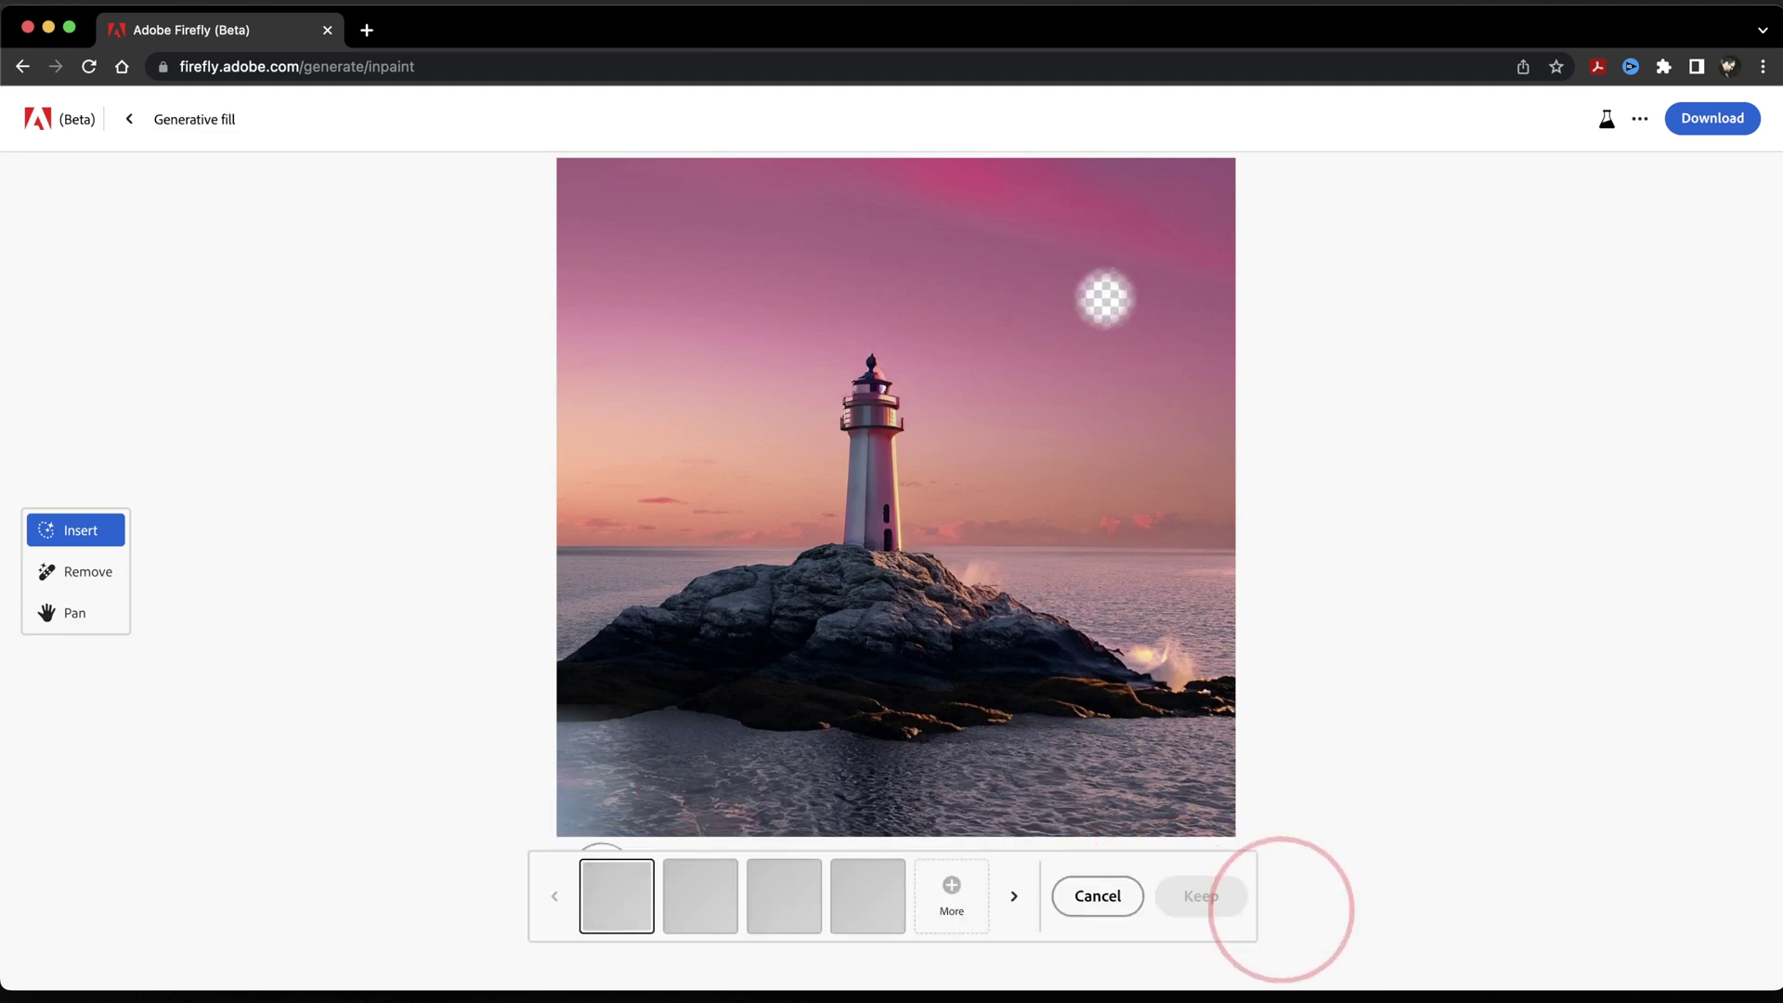
pyautogui.click(785, 896)
pyautogui.click(1100, 896)
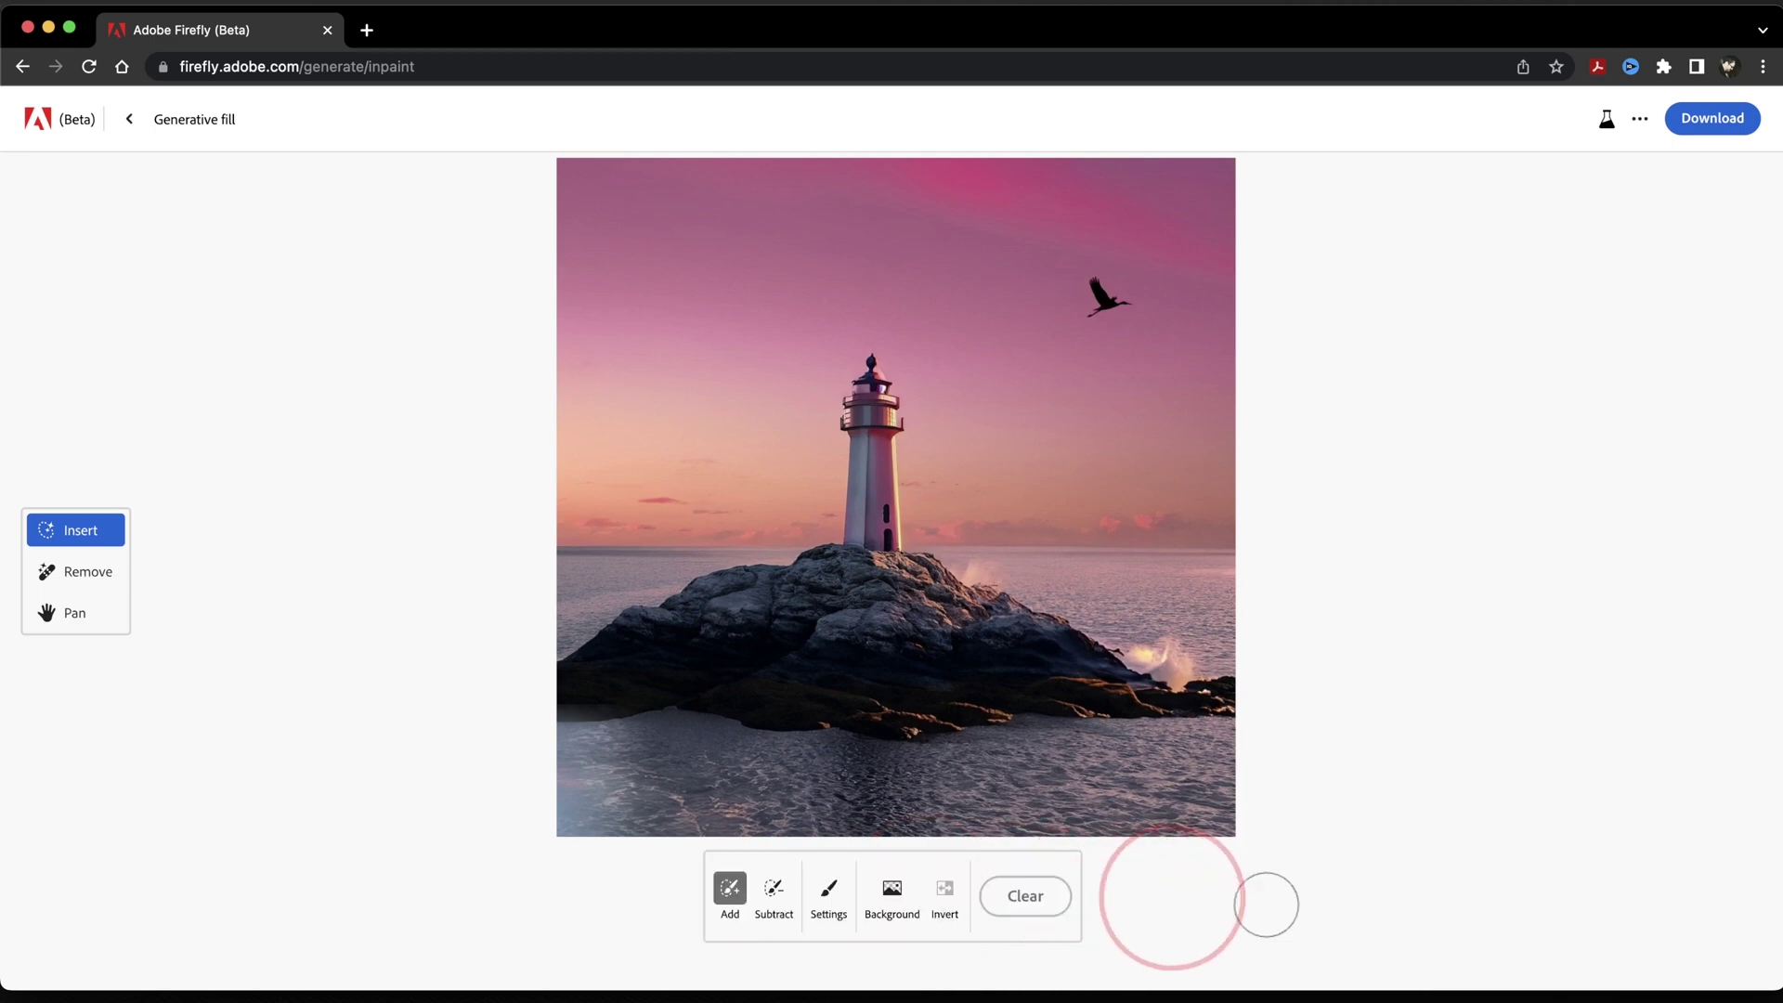
# Paint a sky mask left of the lighthouse, partly erase it, then clear it
pyautogui.click(741, 488)
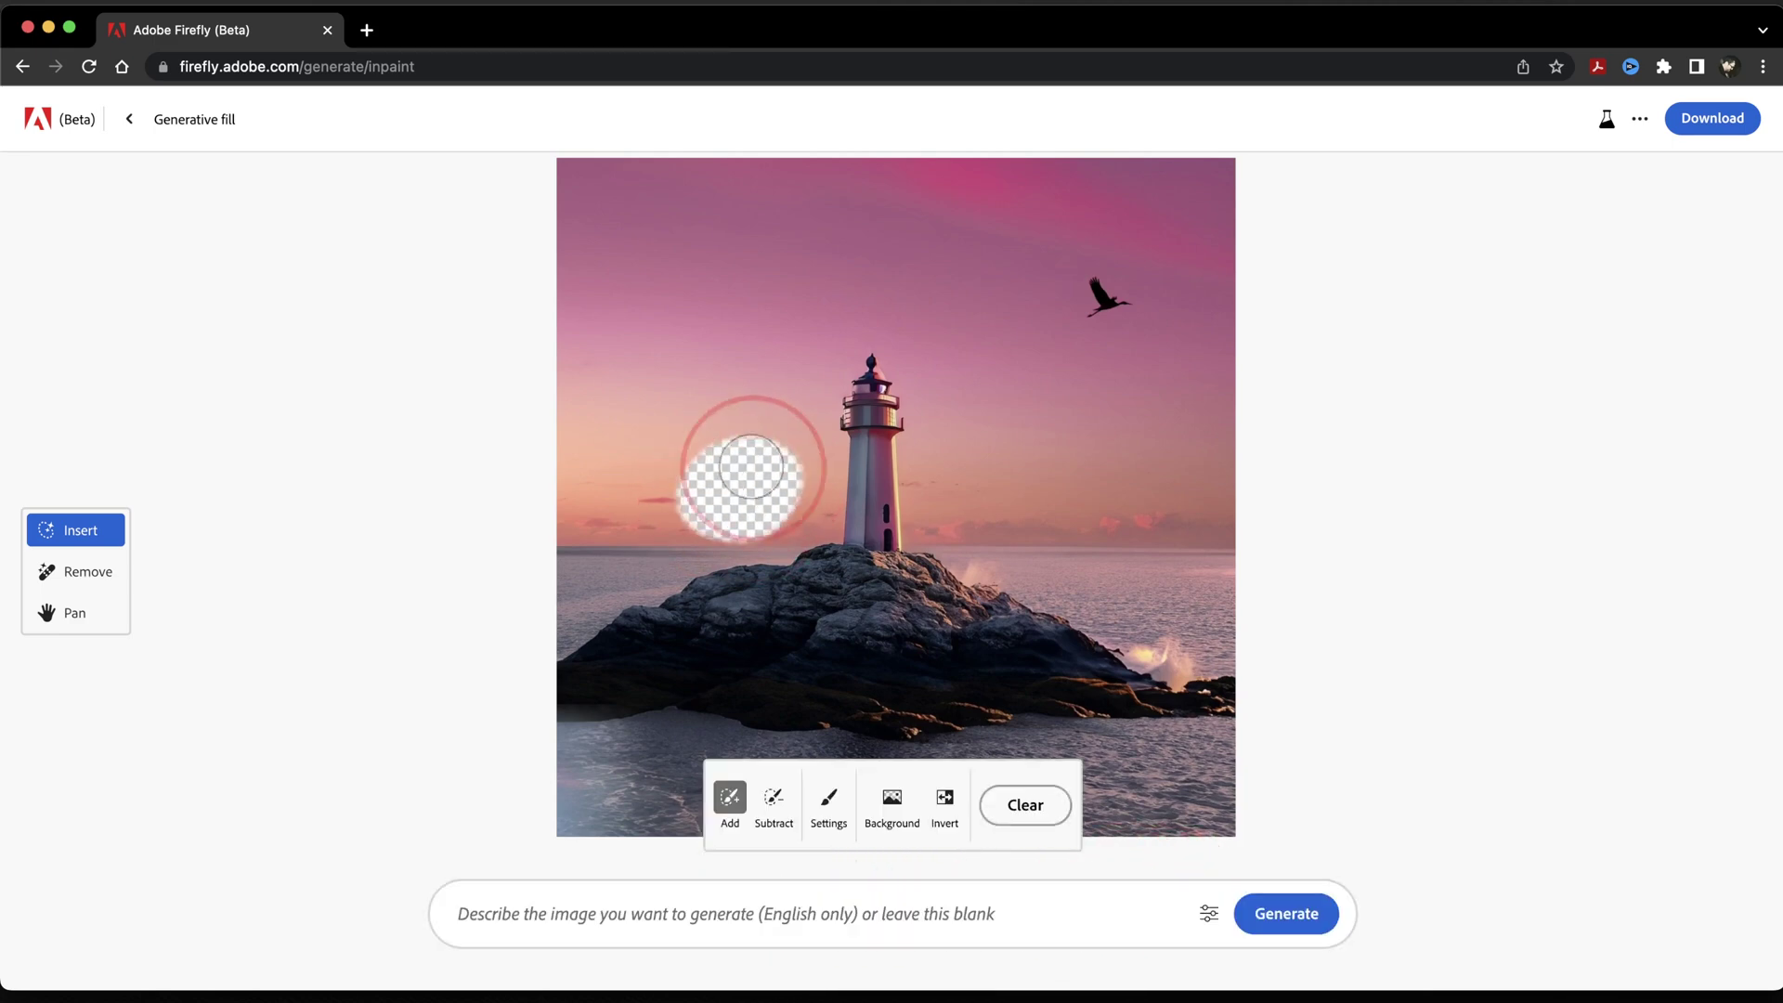
pyautogui.click(774, 799)
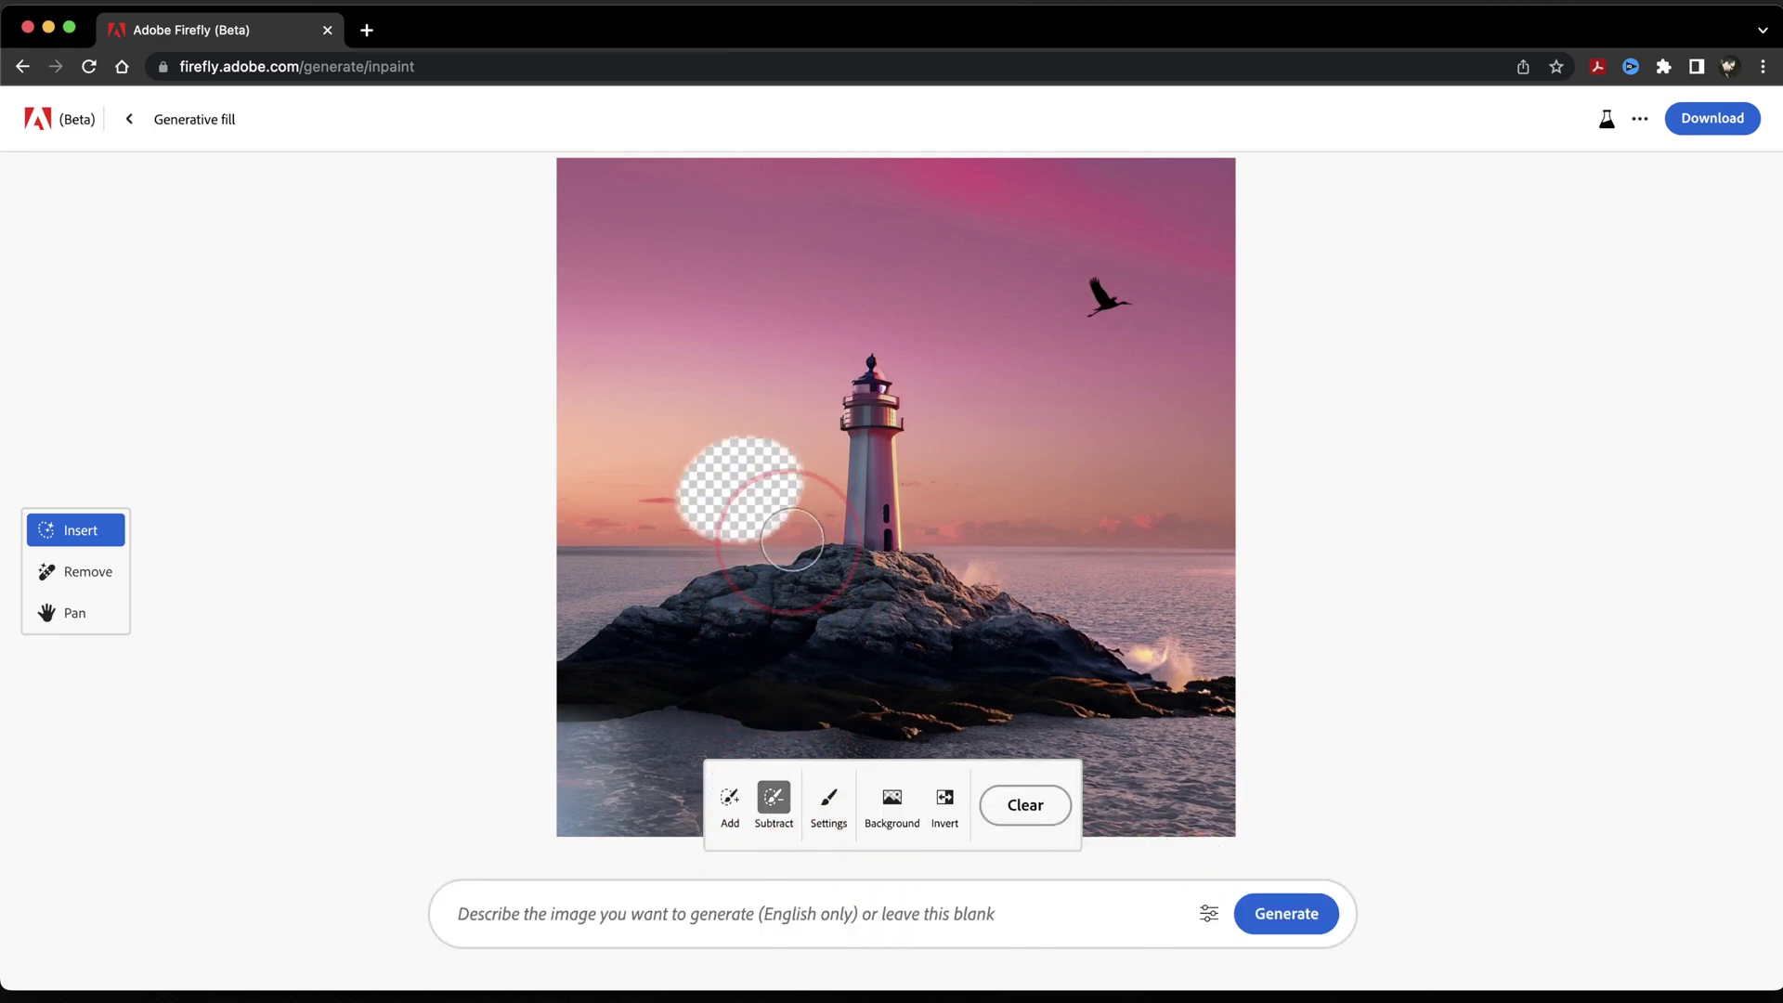
pyautogui.moveTo(813, 531); pyautogui.dragTo(644, 525)
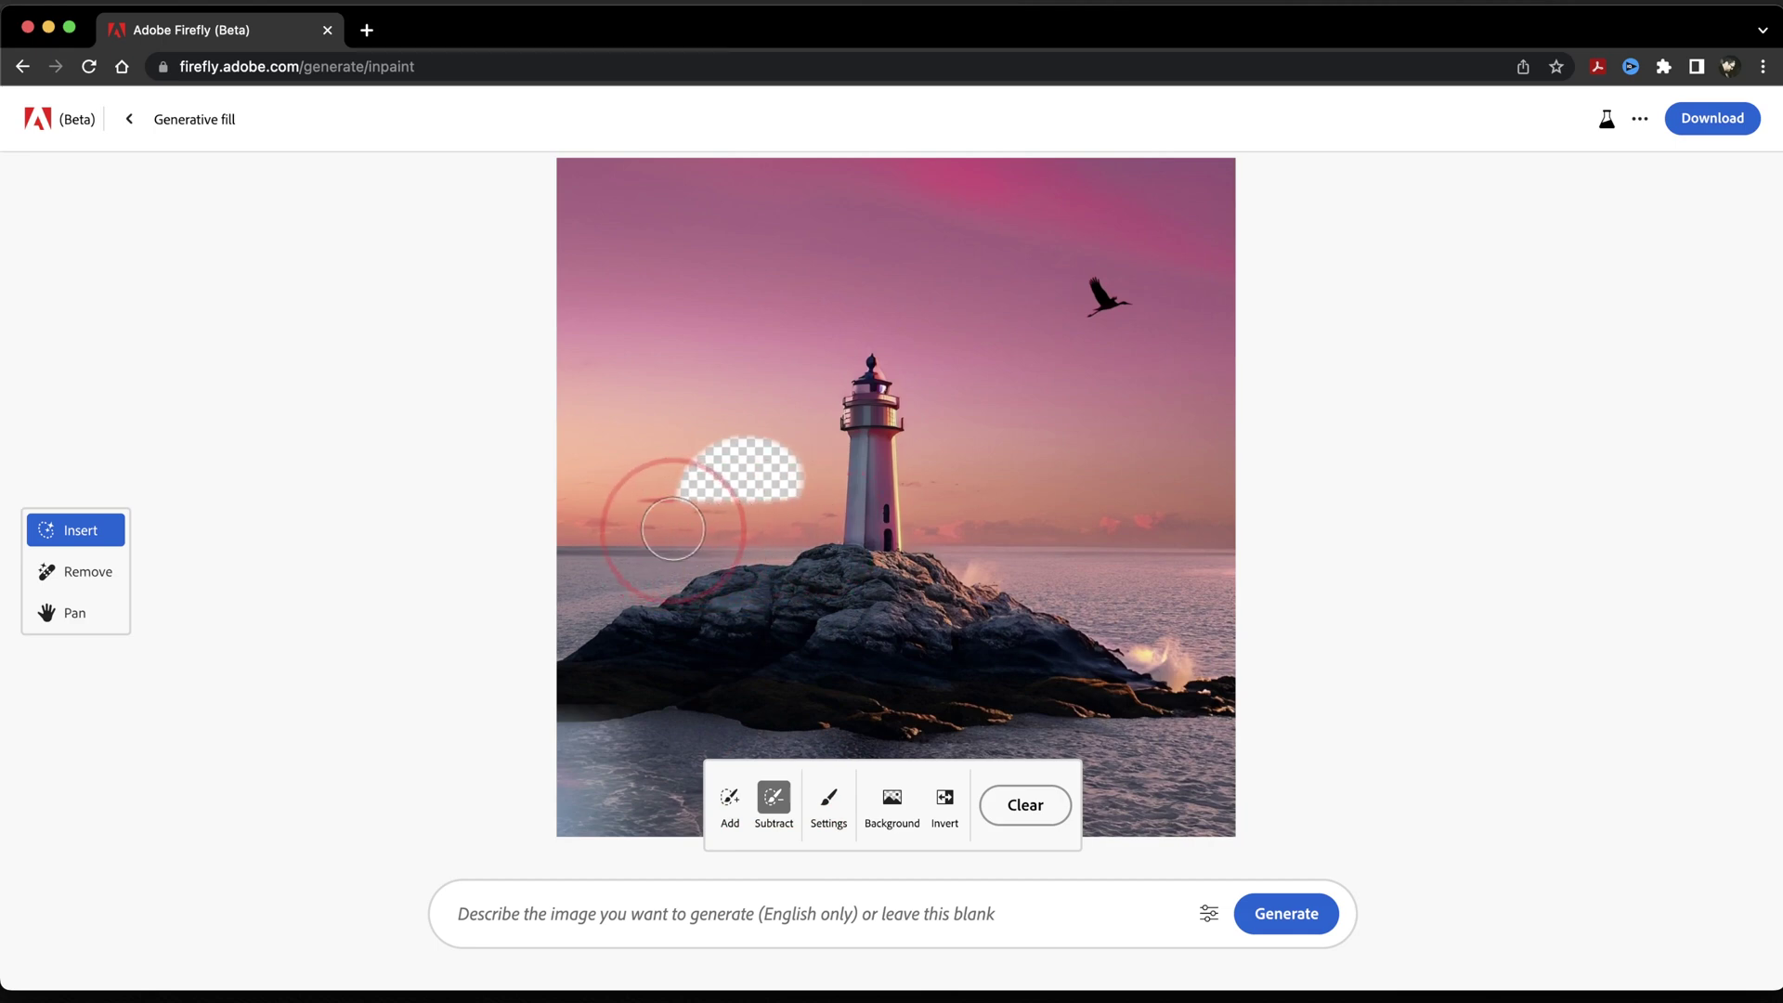
pyautogui.click(1025, 804)
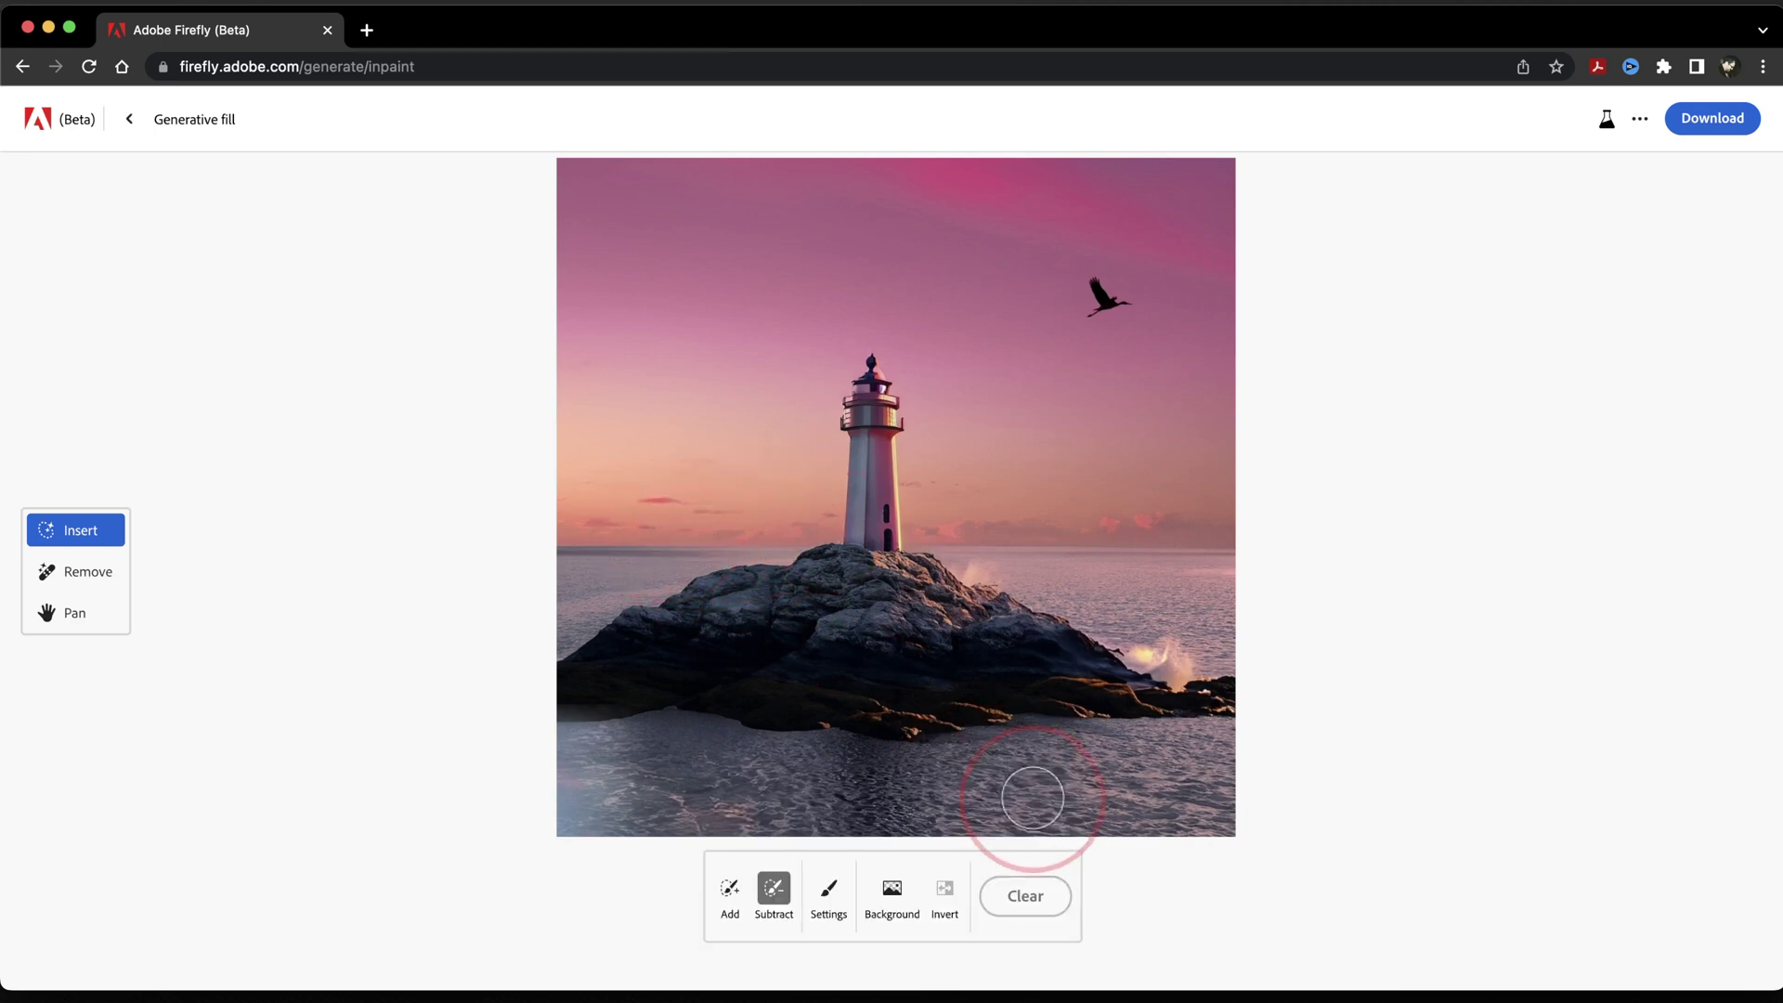
# Enlarge the brush, auto-mask the background, then invert the mask onto the lighthouse
pyautogui.click(828, 892)
pyautogui.moveTo(827, 708); pyautogui.dragTo(864, 708)
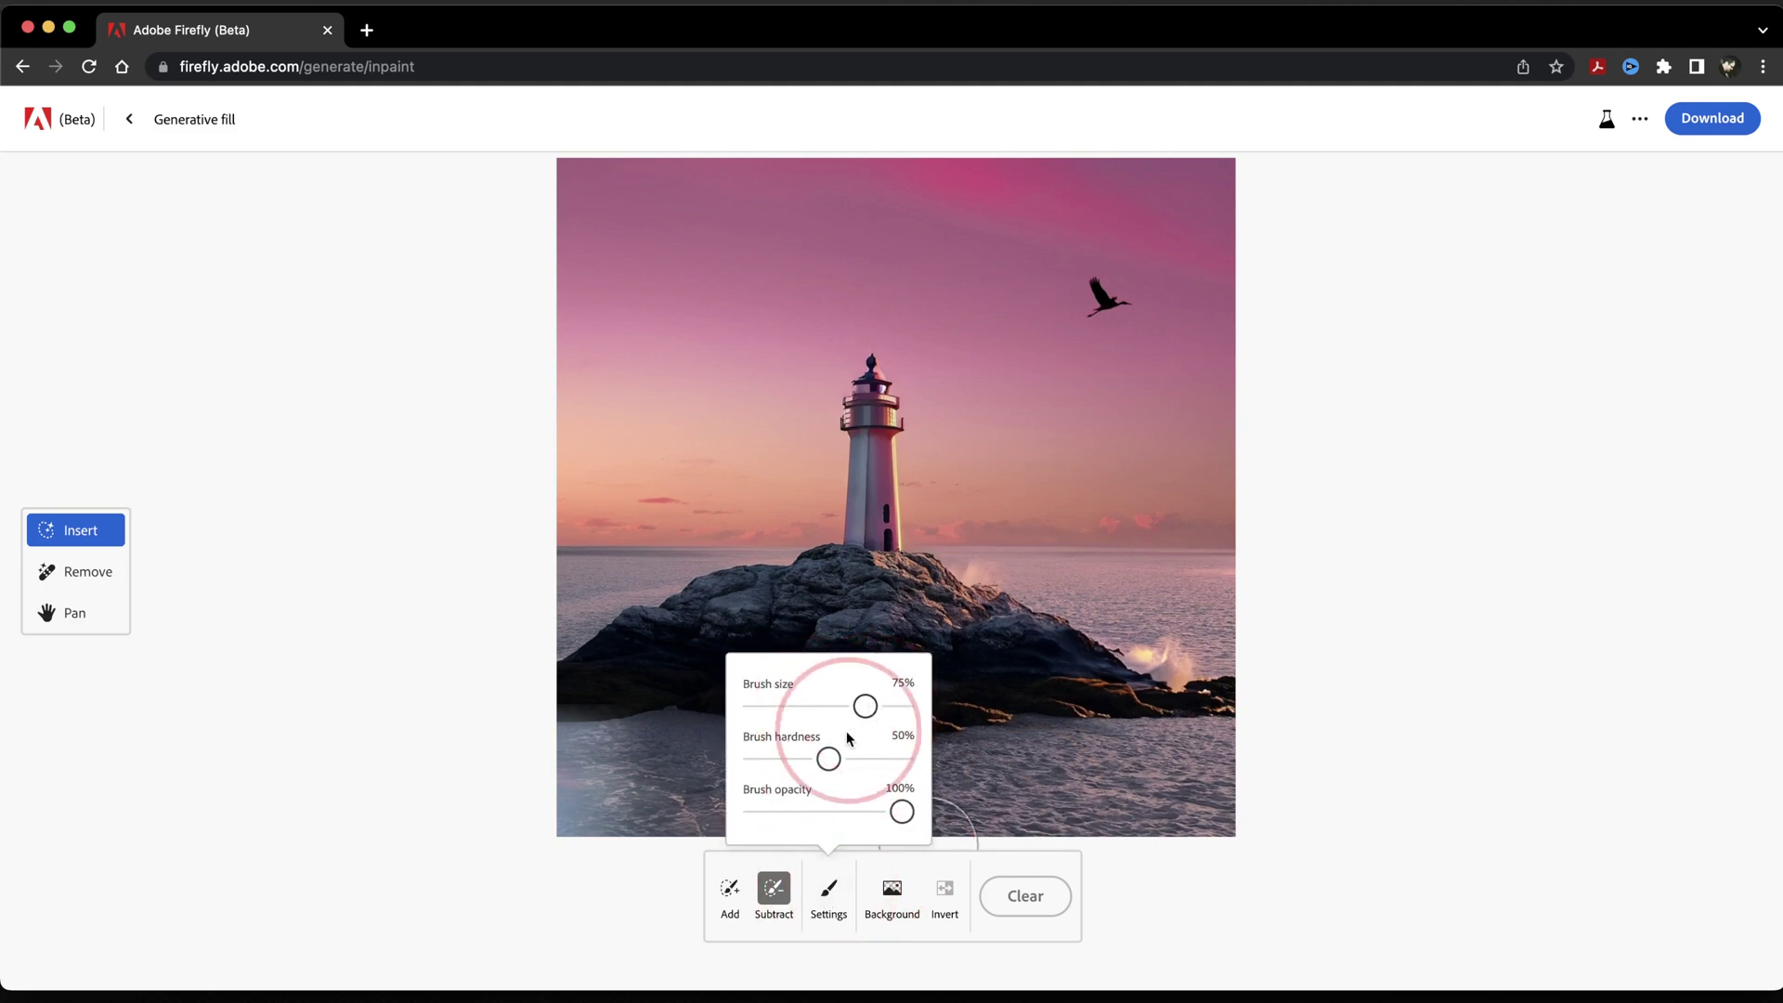
pyautogui.click(659, 512)
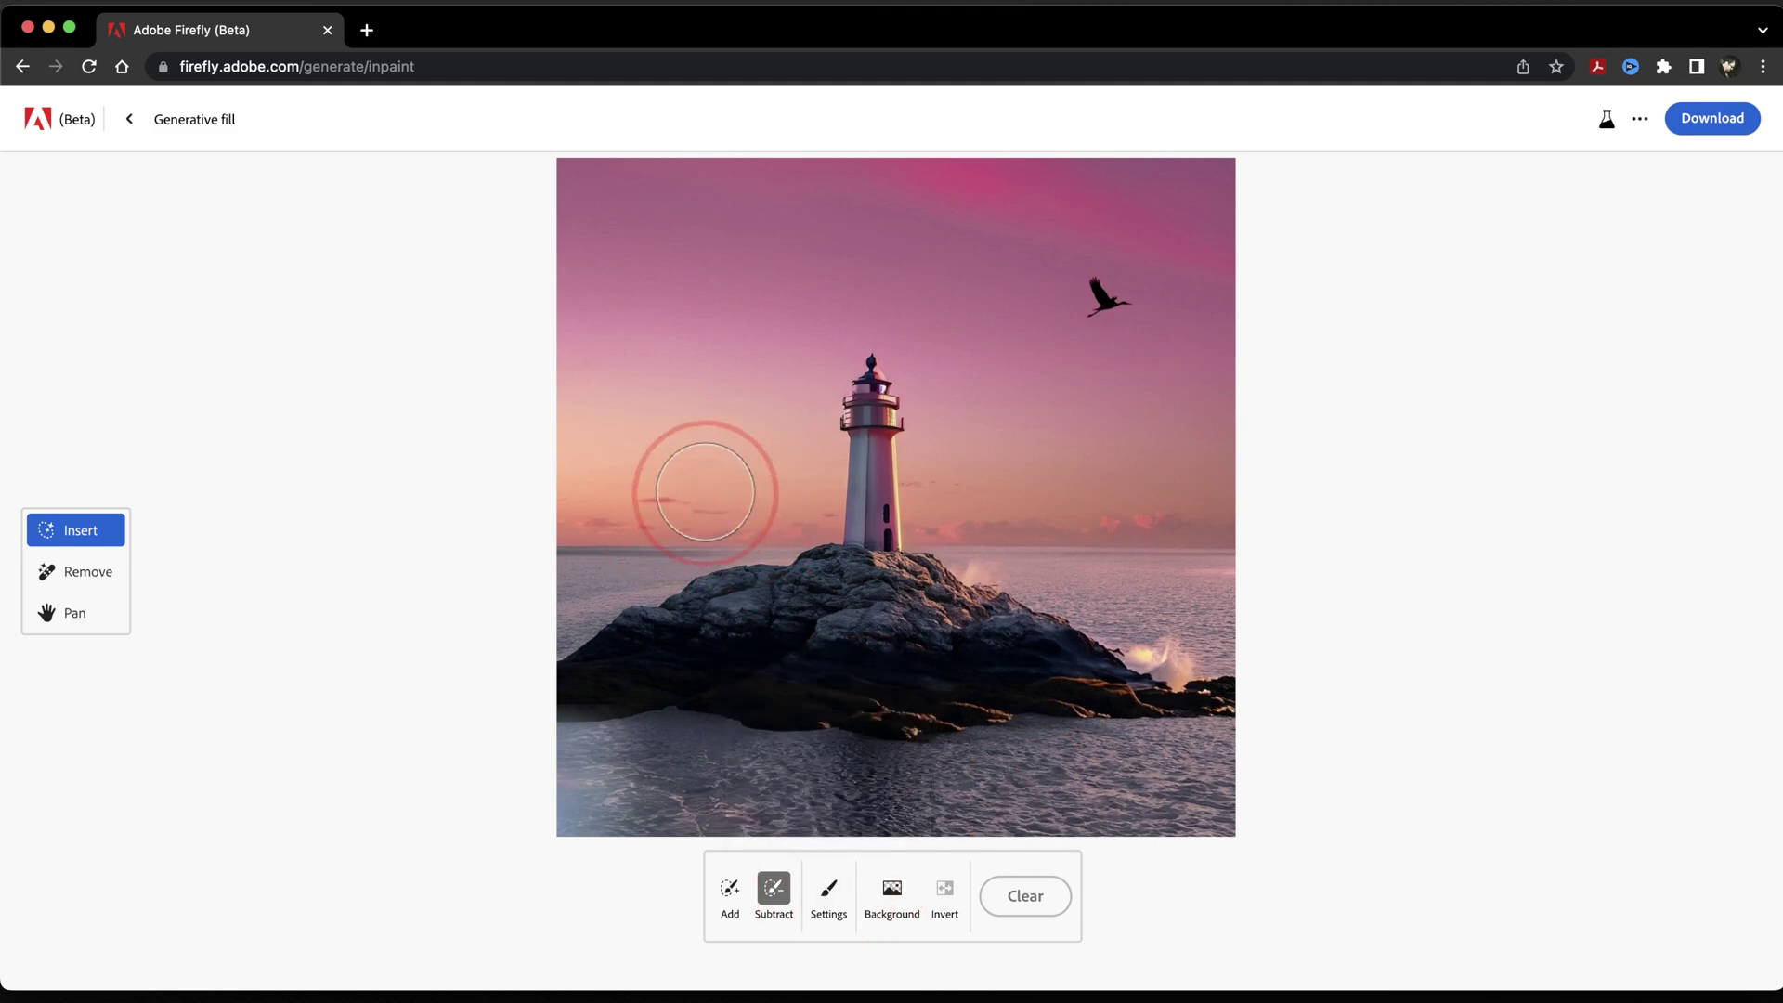
pyautogui.click(892, 893)
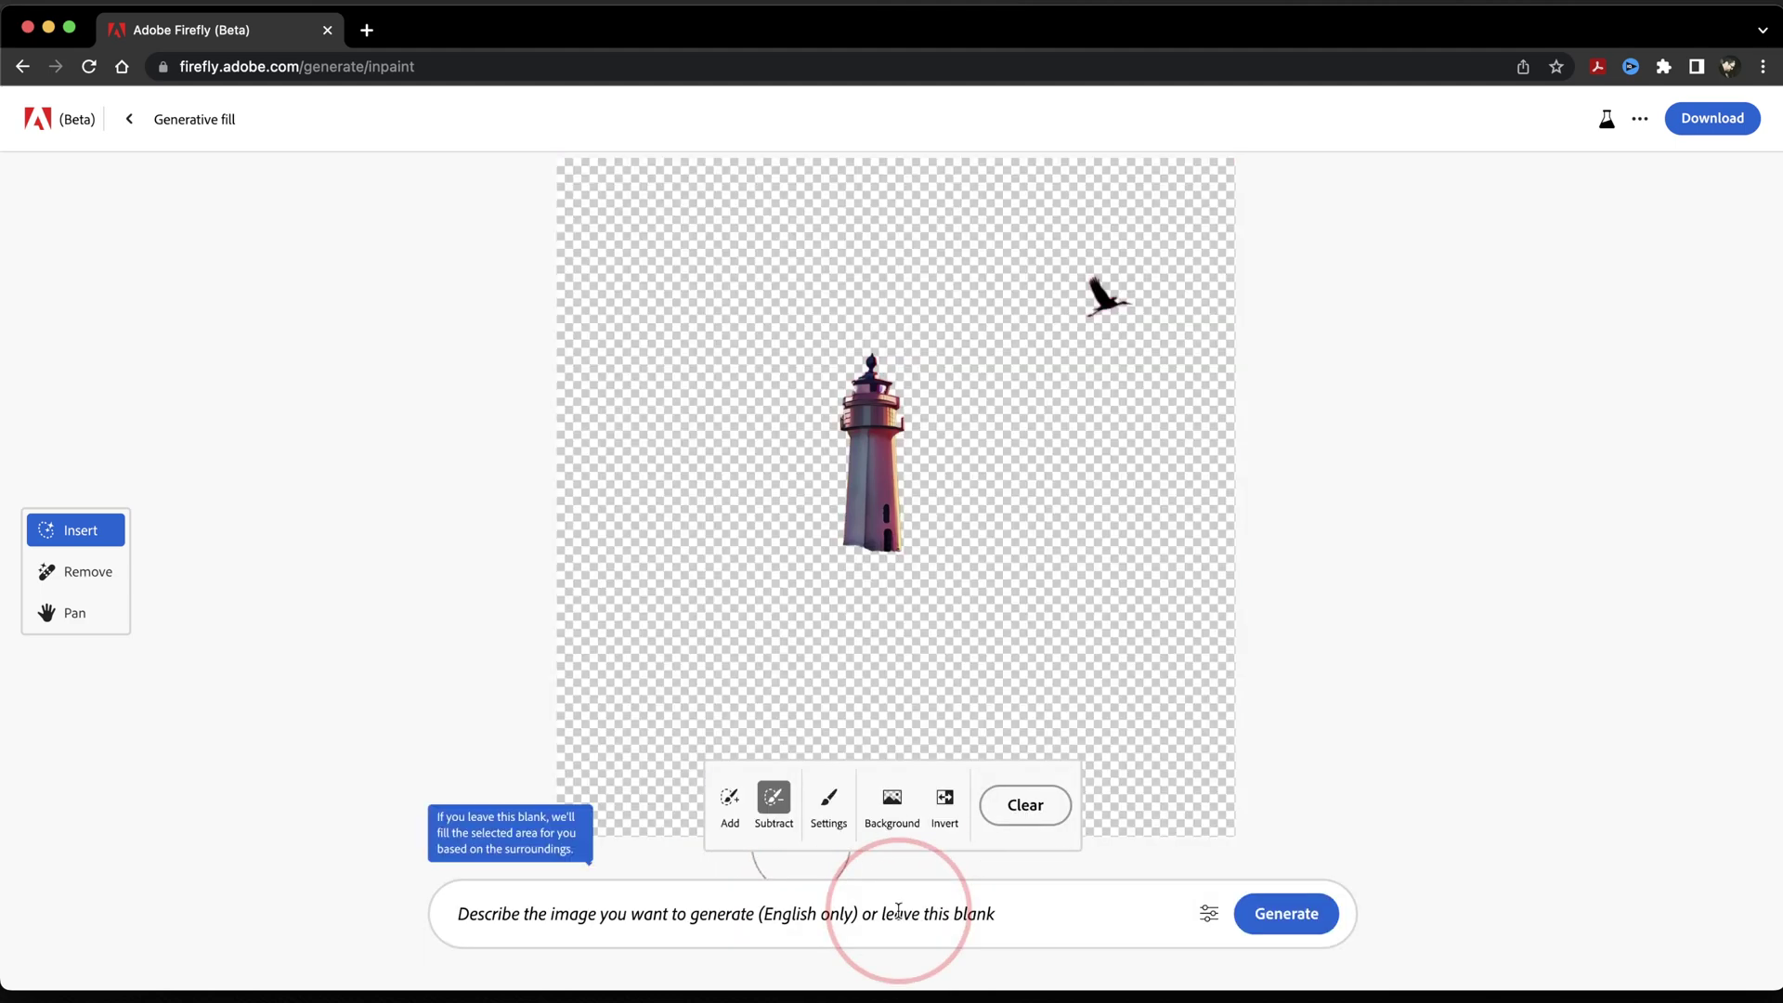
pyautogui.click(949, 797)
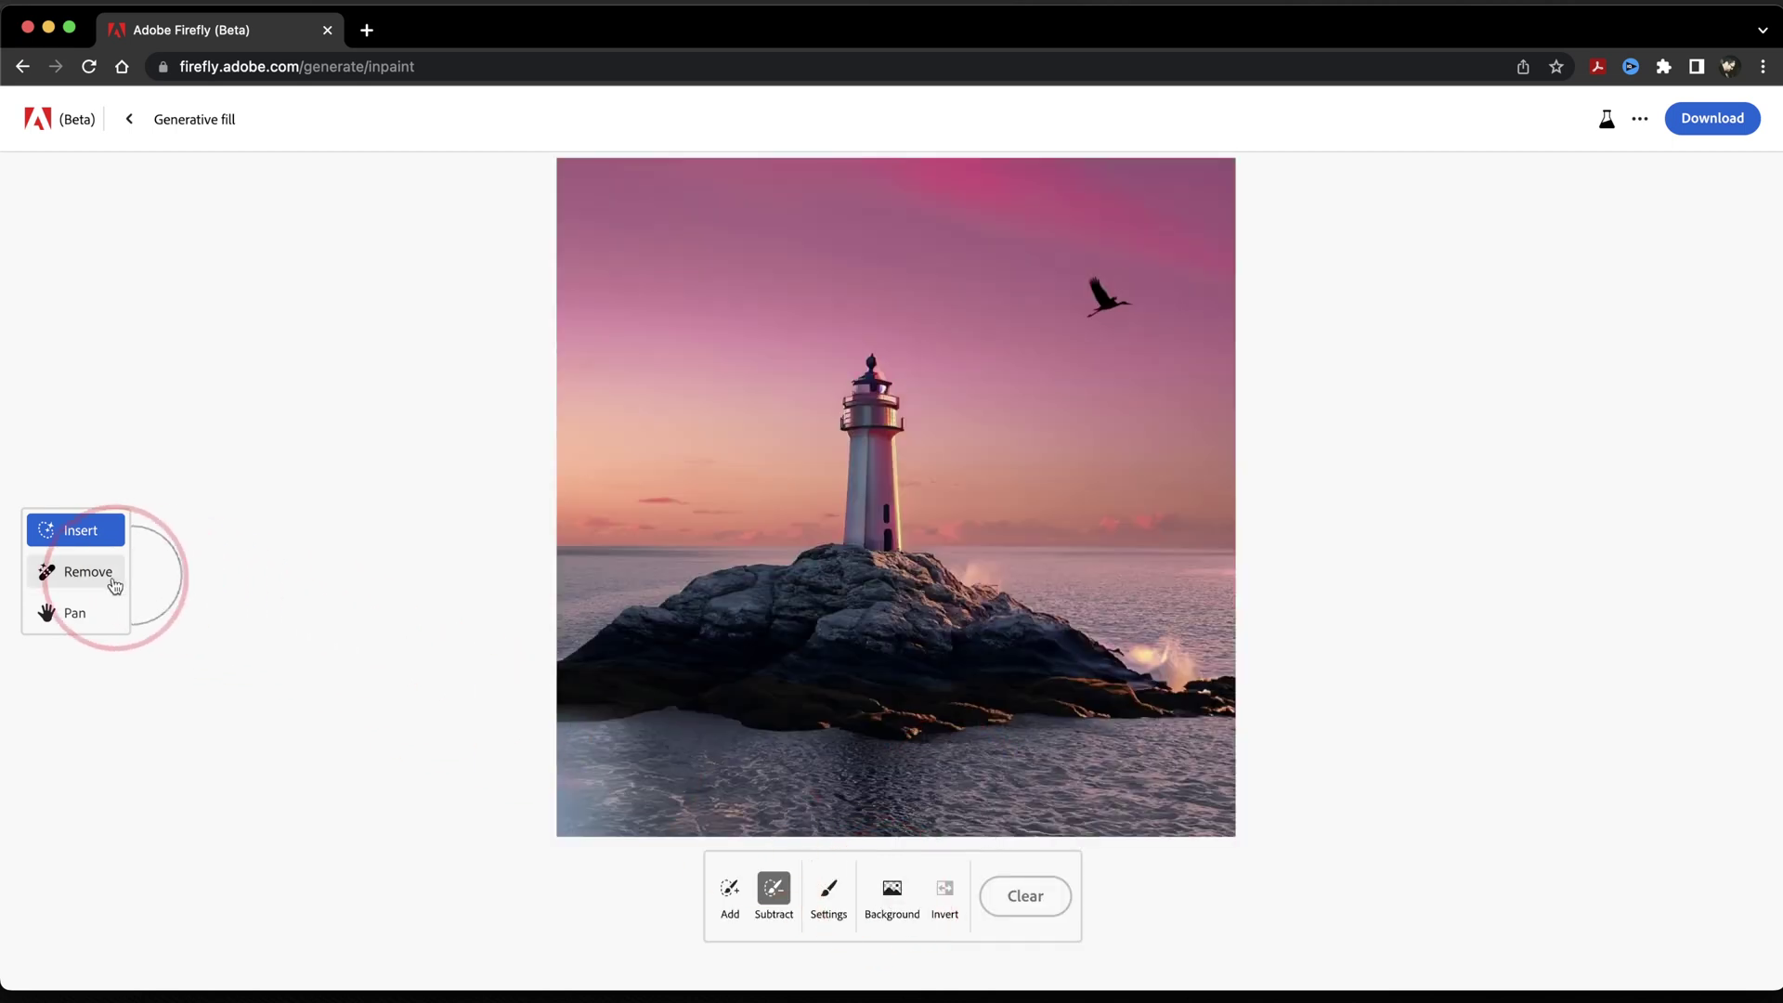
# Paint over the lighthouse, remove it, compare removal variations and keep one
pyautogui.click(106, 583)
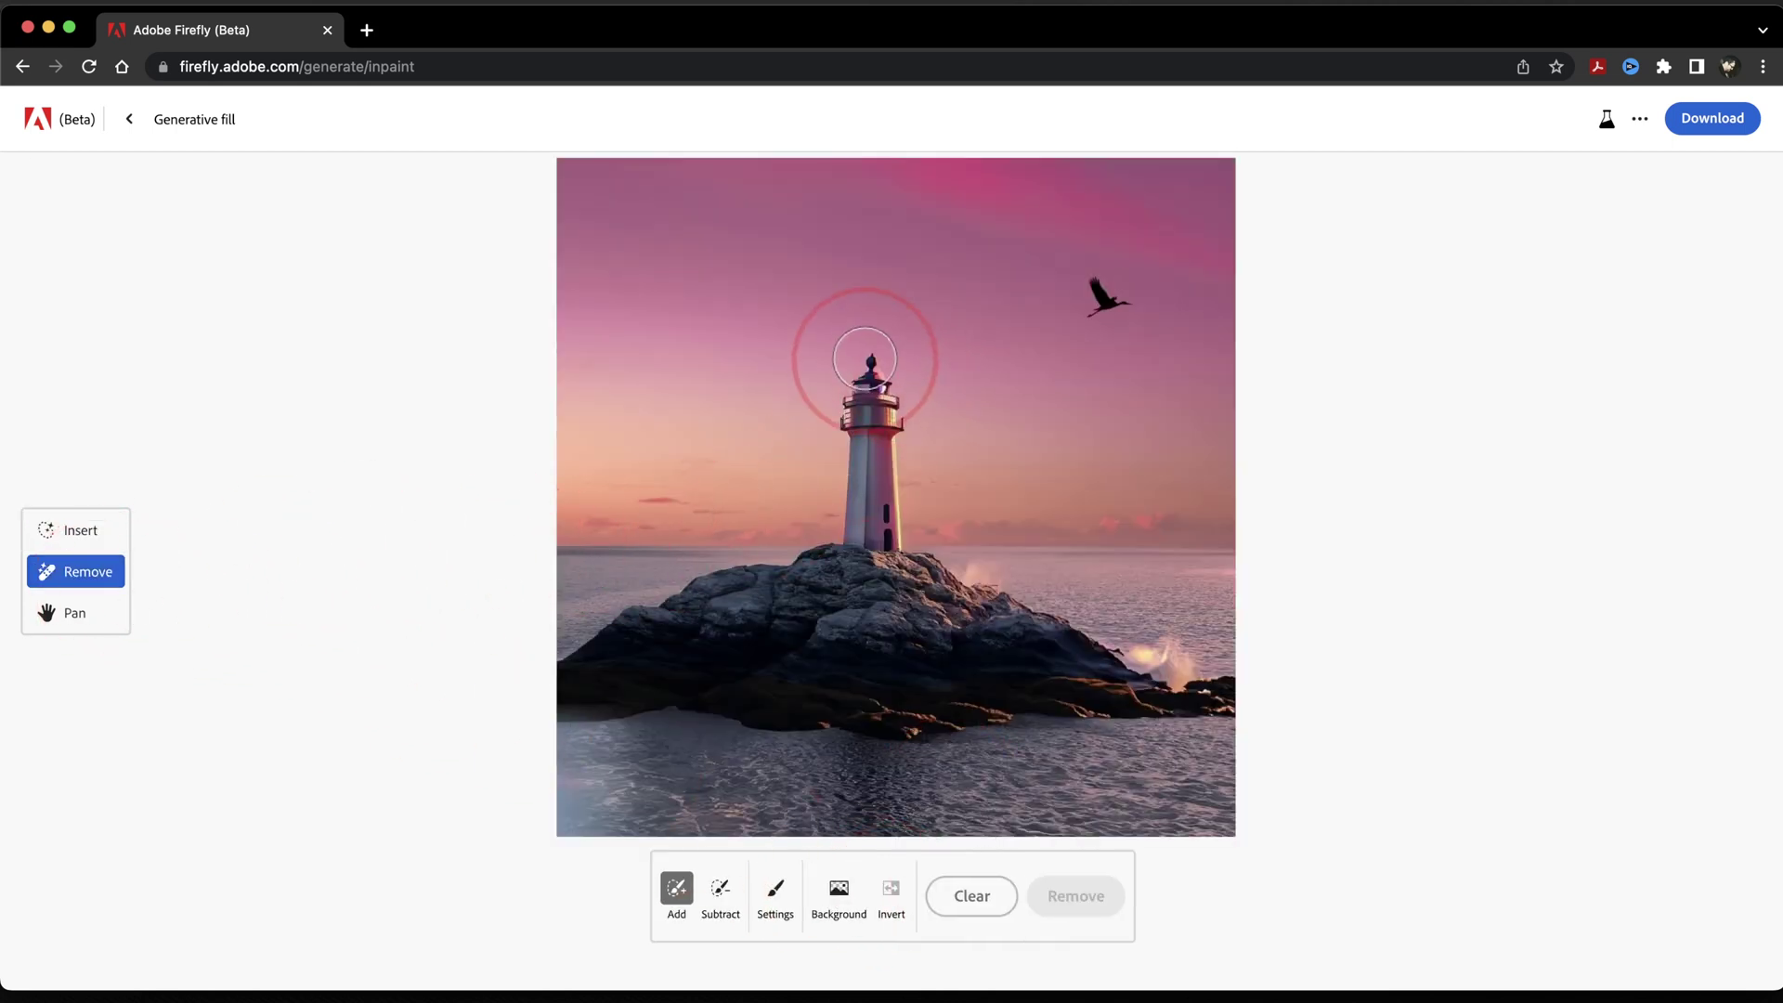
pyautogui.moveTo(868, 351)
pyautogui.mouseDown()
pyautogui.moveTo(888, 385)
pyautogui.moveTo(853, 400)
pyautogui.moveTo(886, 418)
pyautogui.moveTo(849, 424)
pyautogui.moveTo(887, 470)
pyautogui.moveTo(890, 497)
pyautogui.moveTo(855, 510)
pyautogui.moveTo(895, 525)
pyautogui.mouseUp()
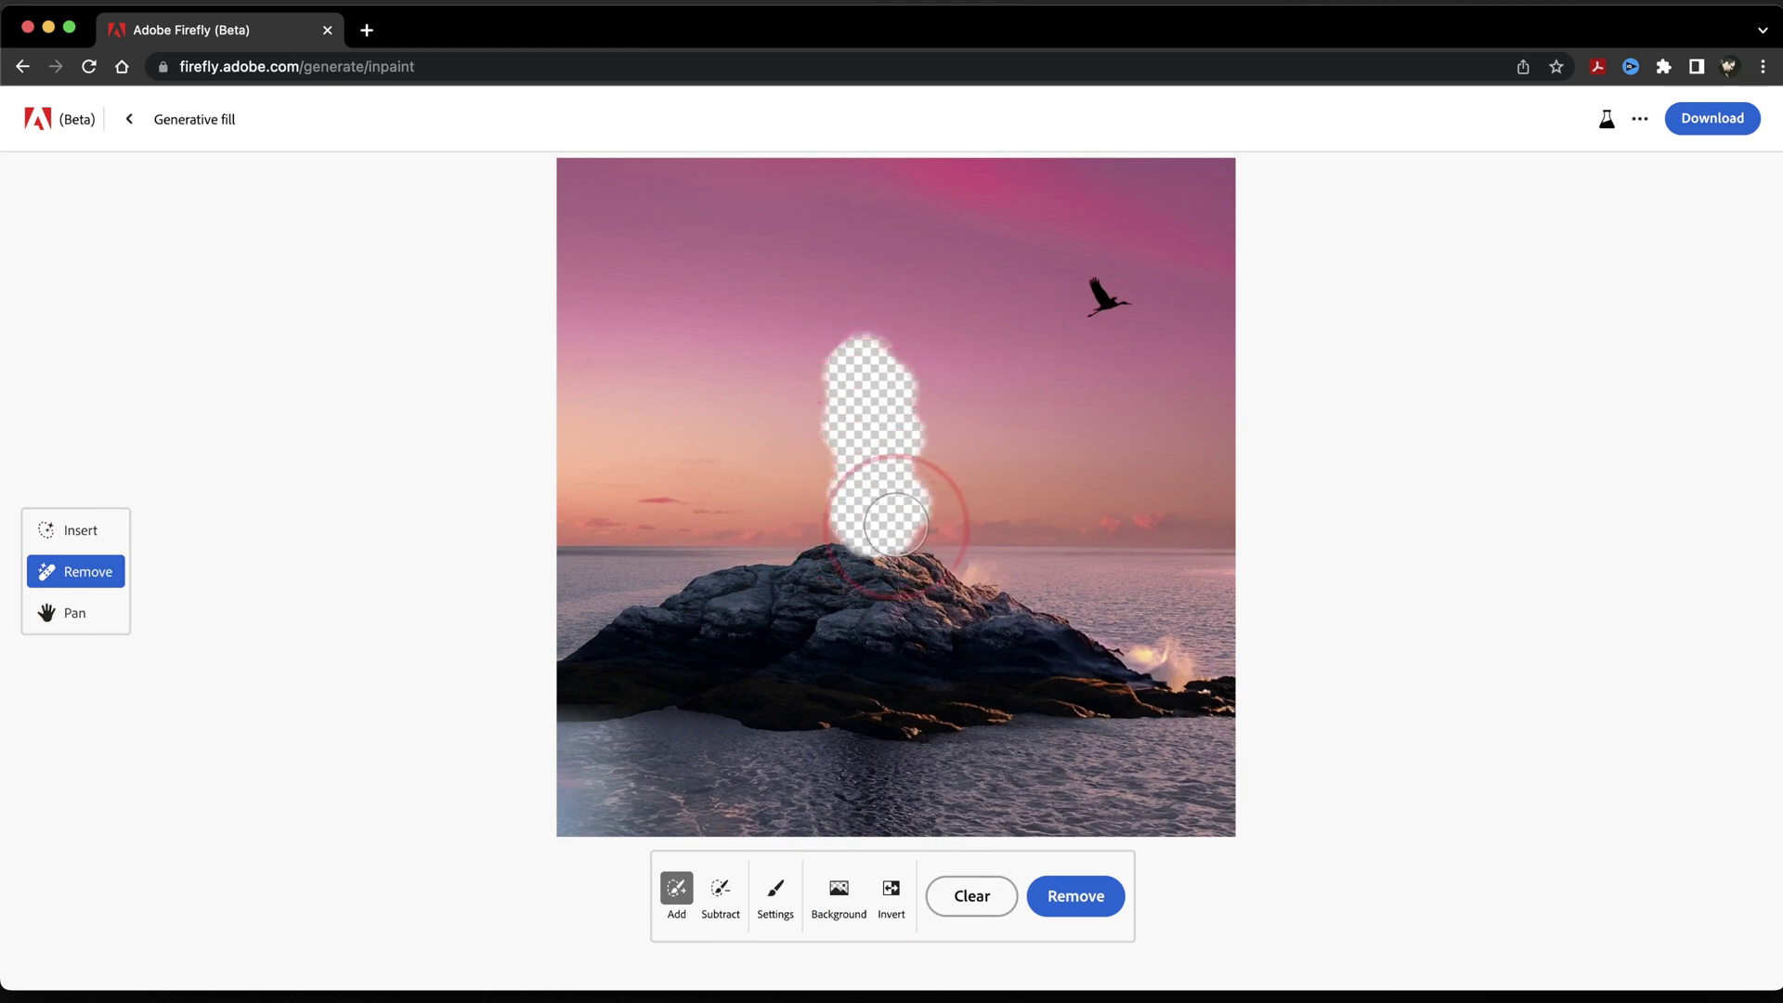
pyautogui.click(1077, 894)
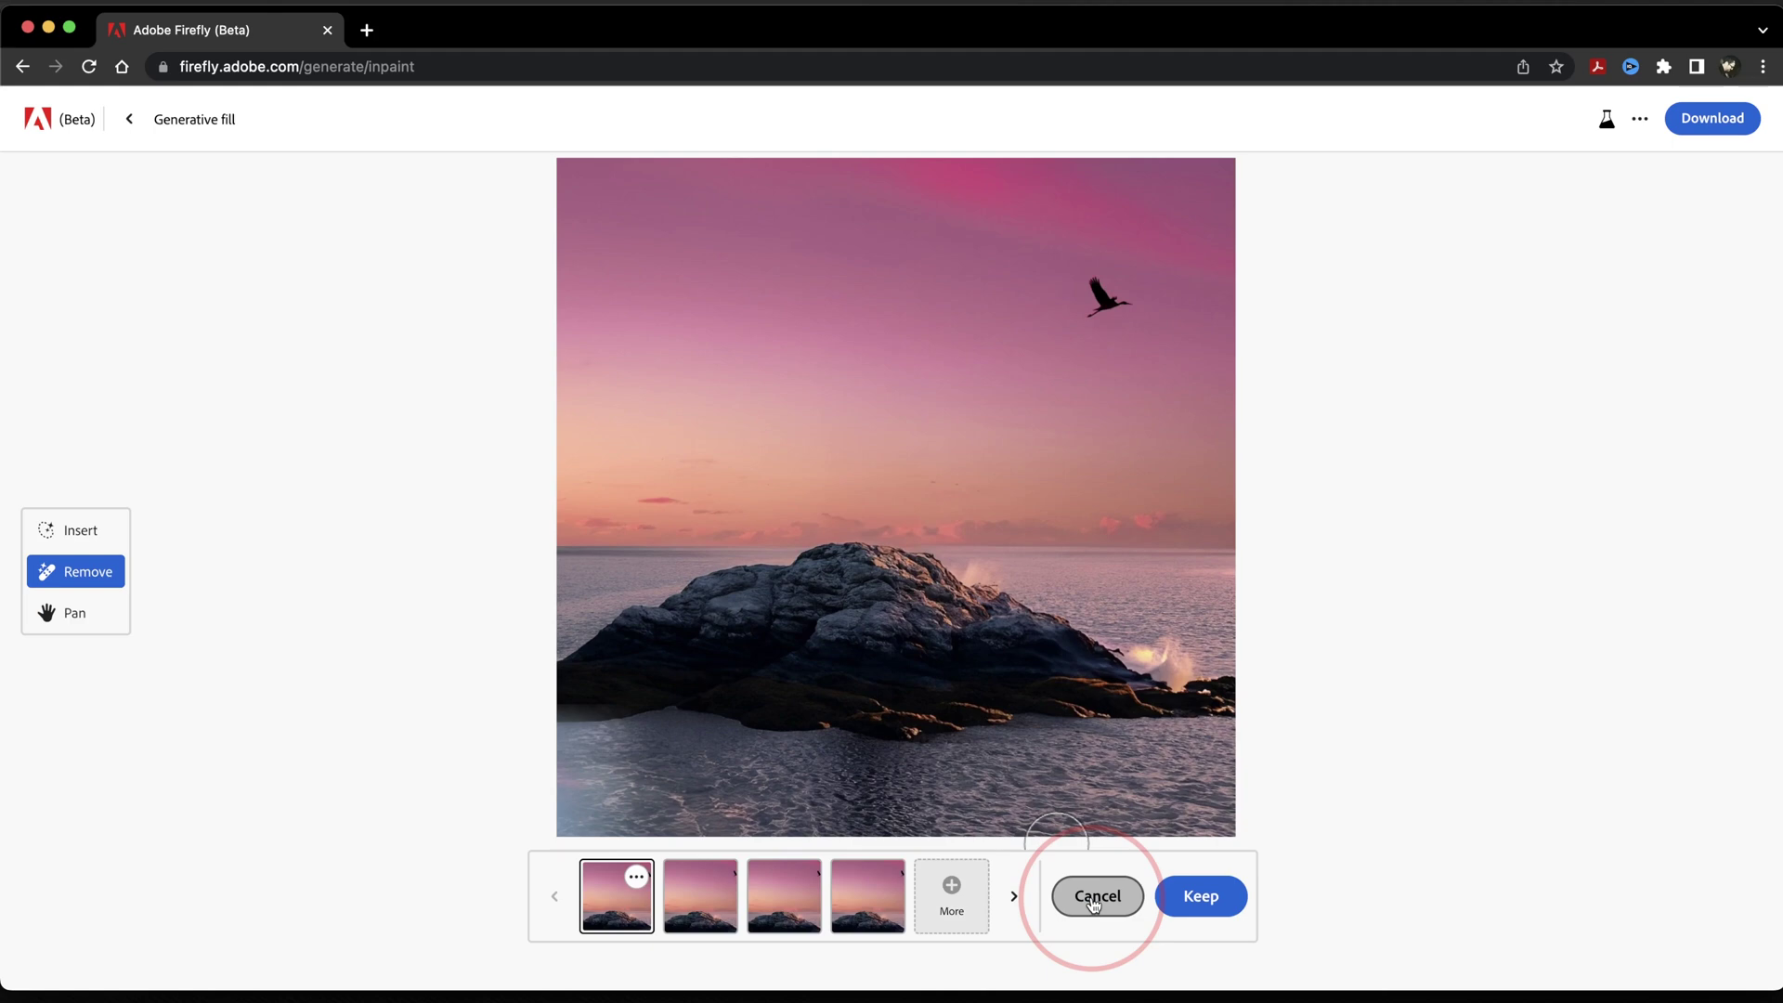
pyautogui.click(699, 887)
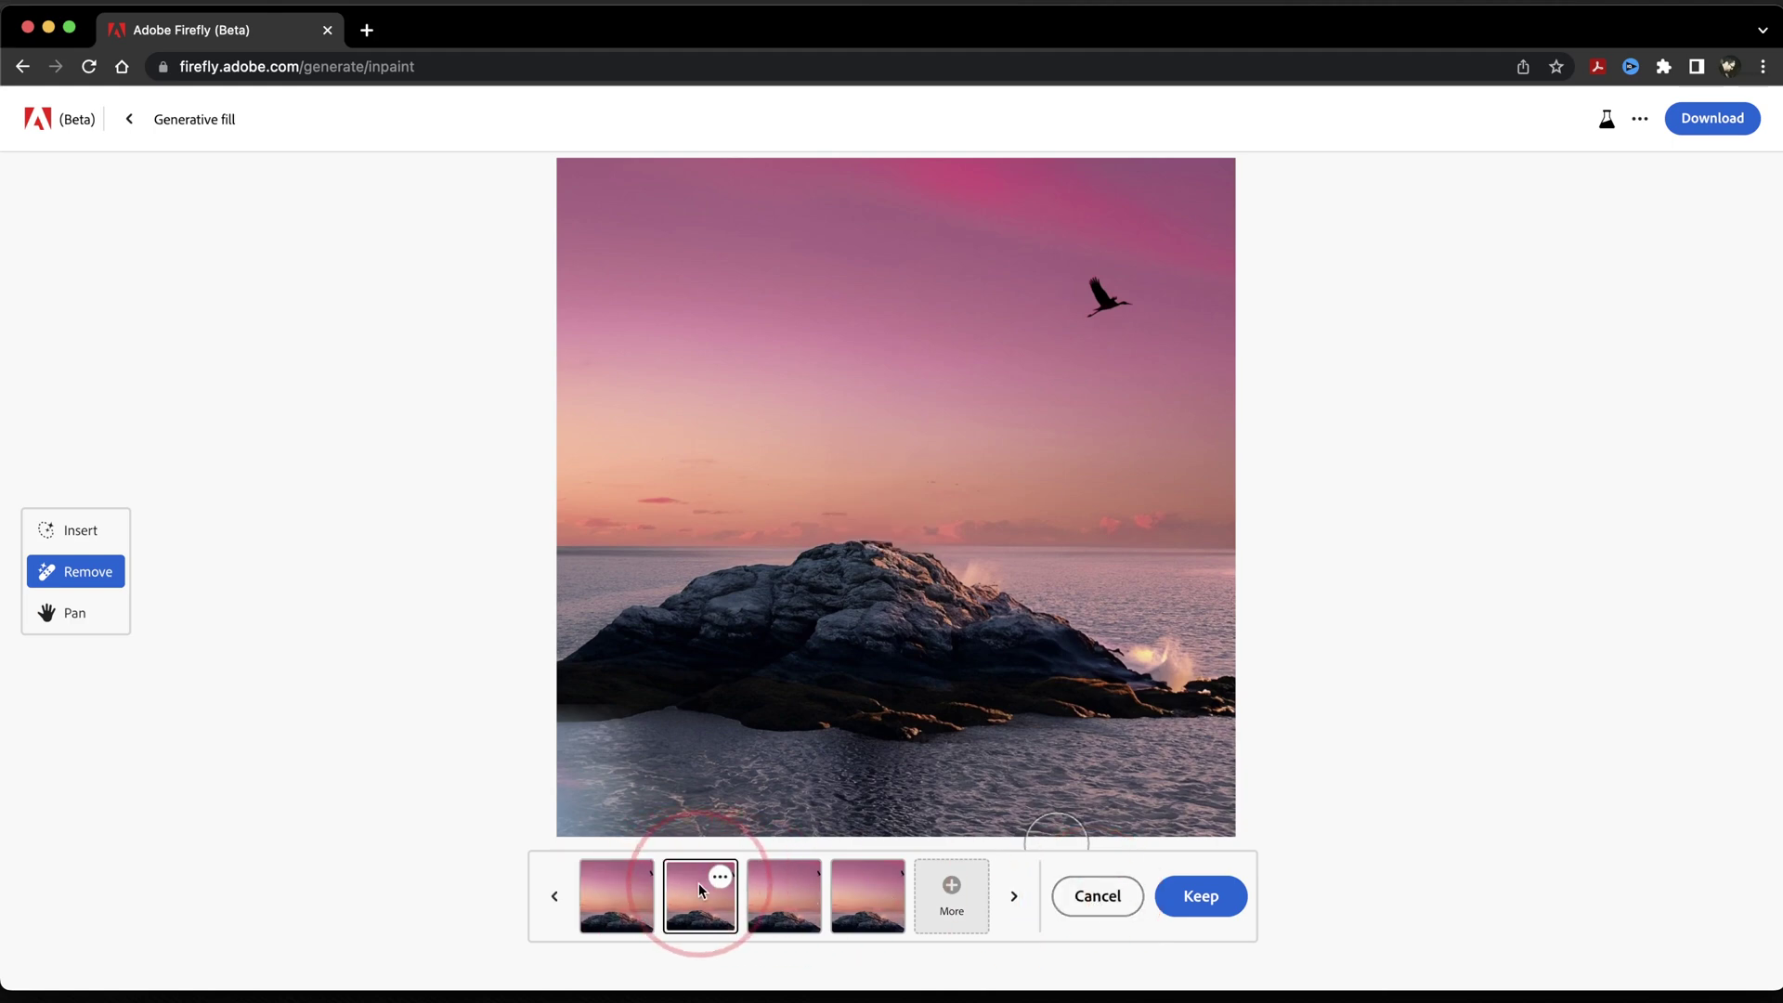
pyautogui.click(808, 896)
pyautogui.click(865, 891)
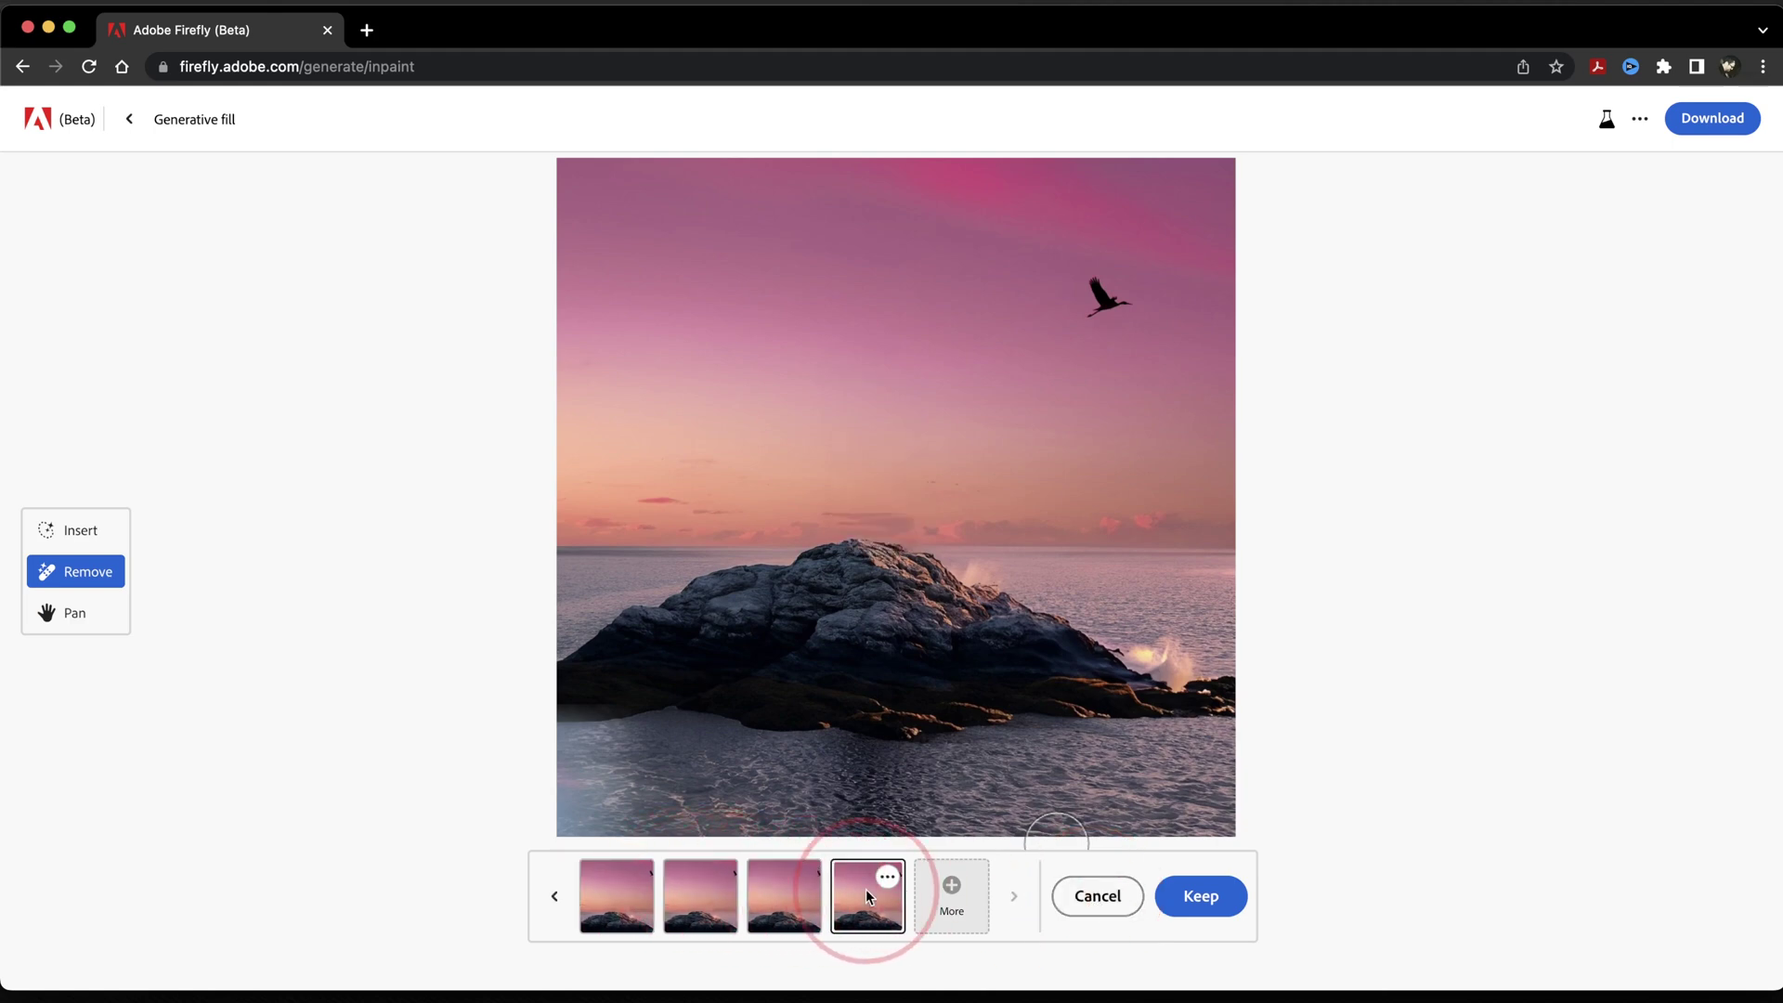
pyautogui.click(717, 903)
pyautogui.click(1201, 897)
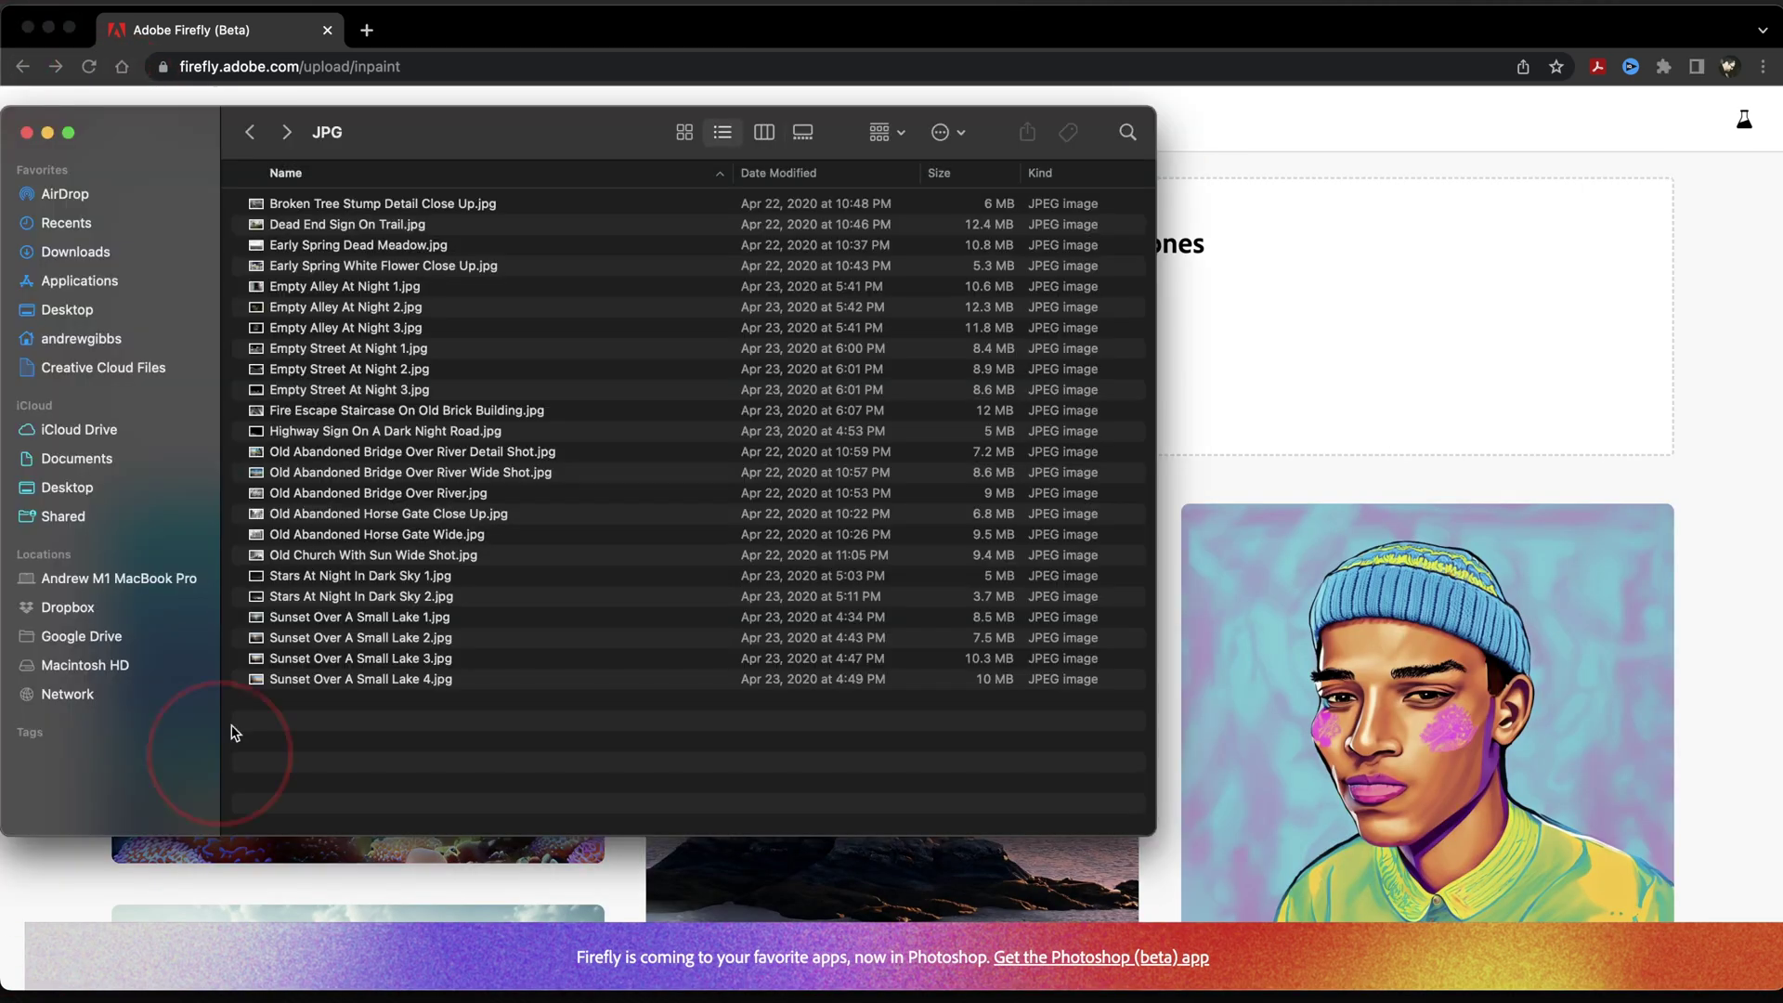
# Upload the starry night photo and mask its upper sky
pyautogui.moveTo(353, 599); pyautogui.dragTo(1204, 318)
pyautogui.scroll(-3, 998, 487)
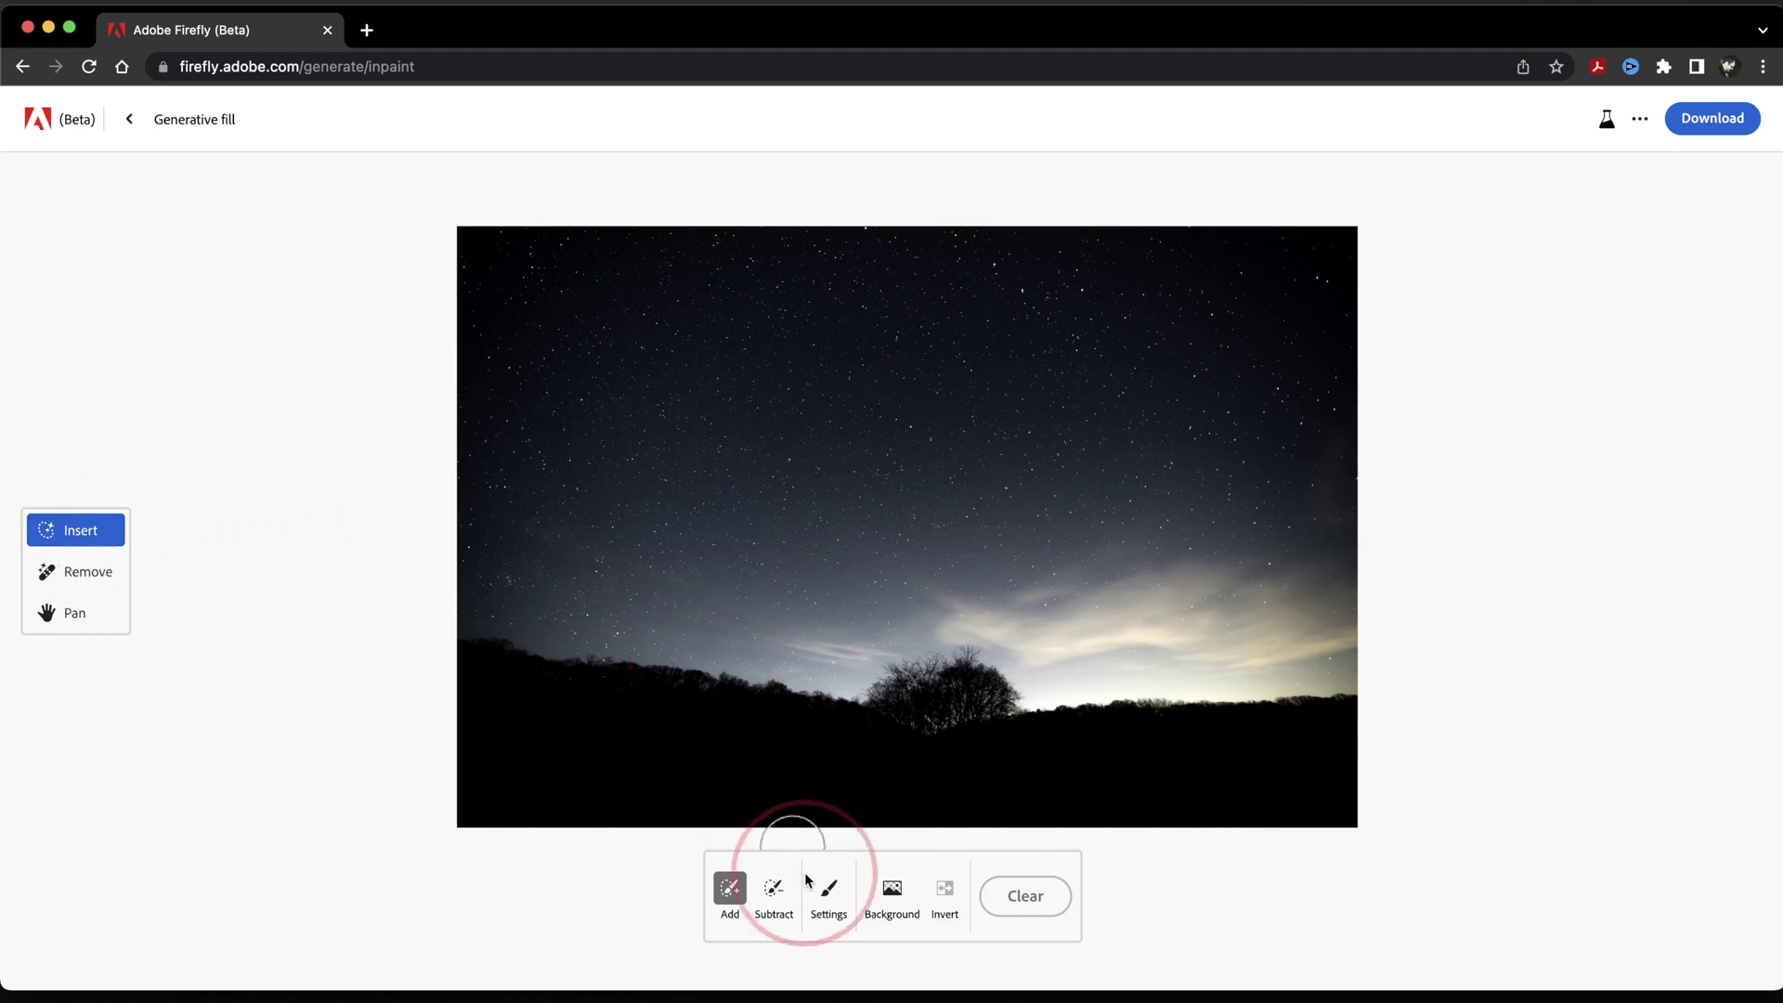
pyautogui.click(829, 894)
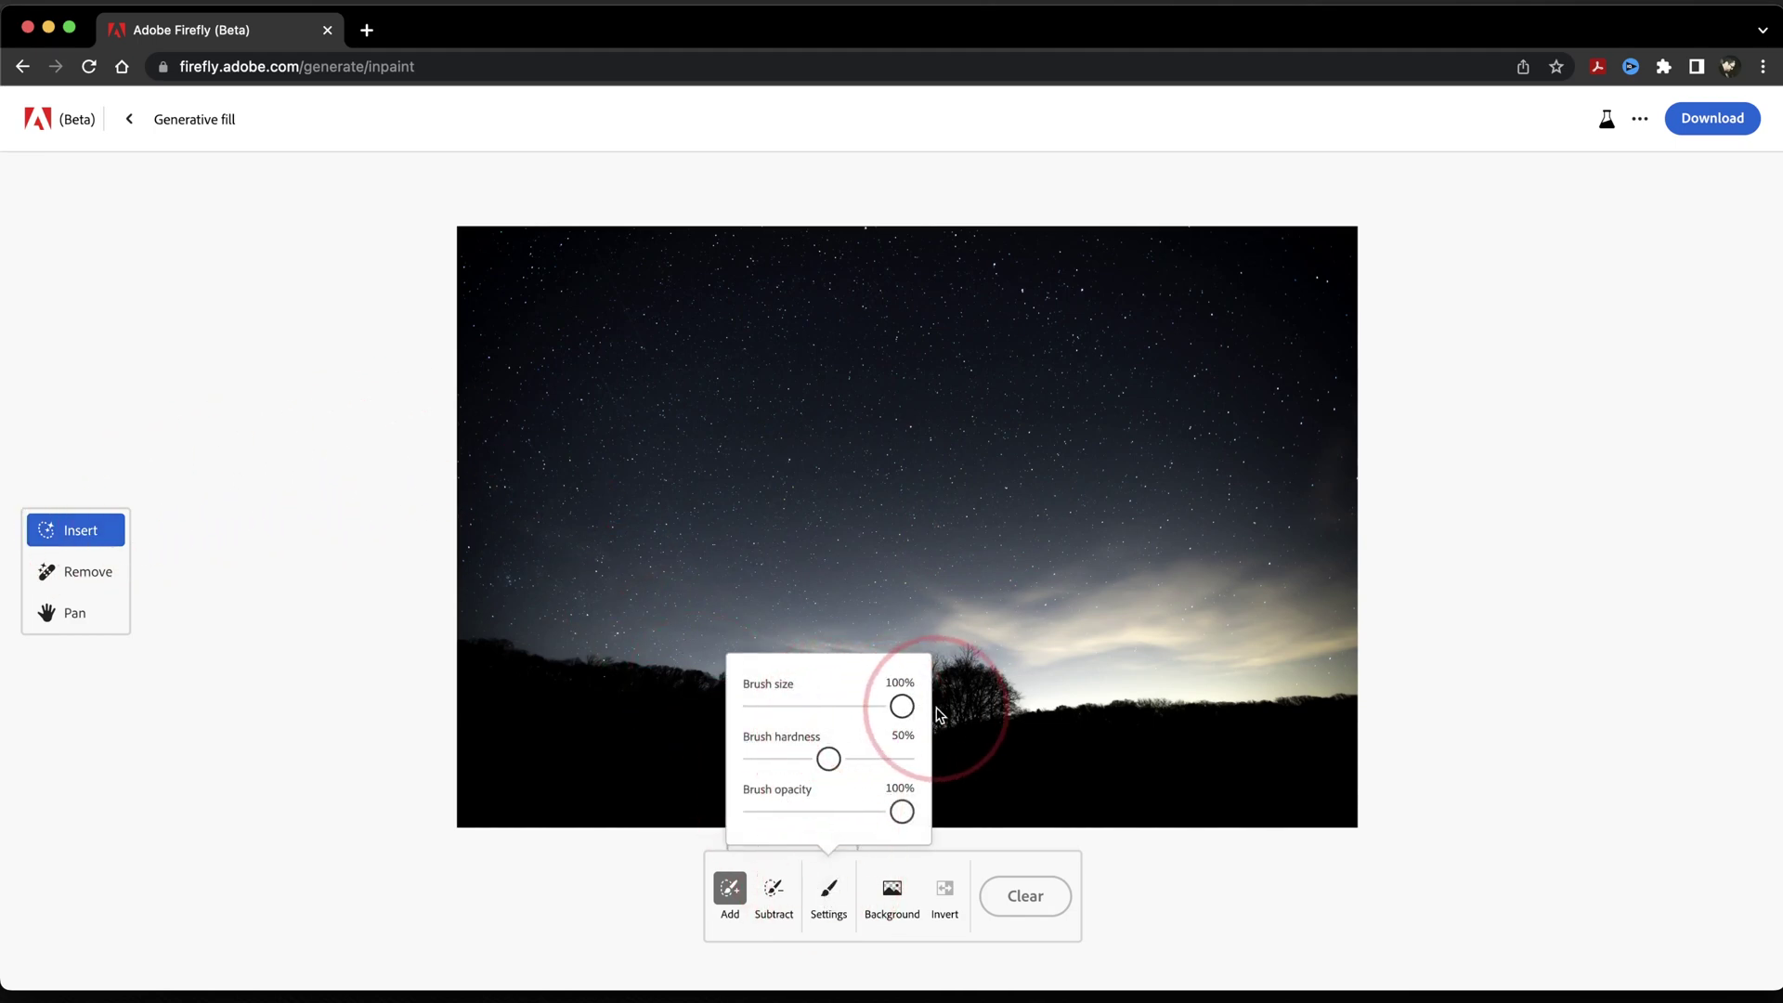
pyautogui.moveTo(507, 265)
pyautogui.mouseDown()
pyautogui.moveTo(1150, 249)
pyautogui.moveTo(478, 366)
pyautogui.moveTo(1135, 414)
pyautogui.moveTo(671, 465)
pyautogui.moveTo(399, 472)
pyautogui.mouseUp()
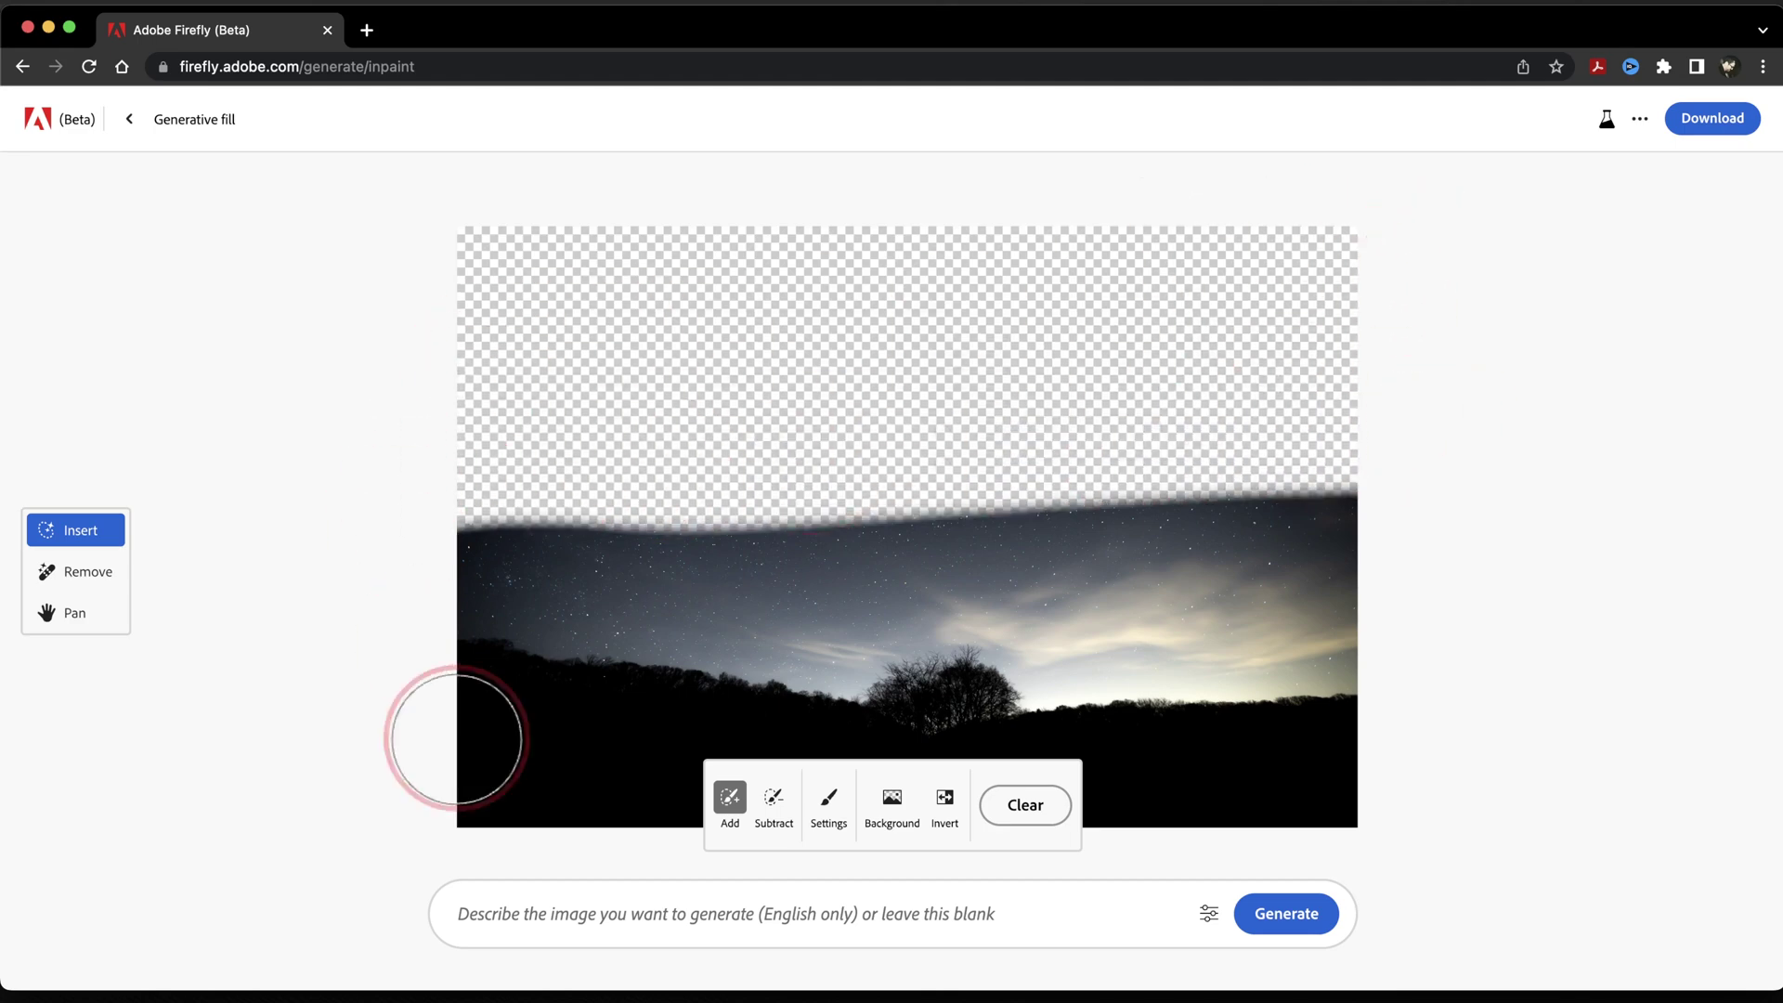
# Generate from 'add northern lights', compare variations, and keep the first aurora result
pyautogui.click(498, 901)
pyautogui.write('add northern lights')
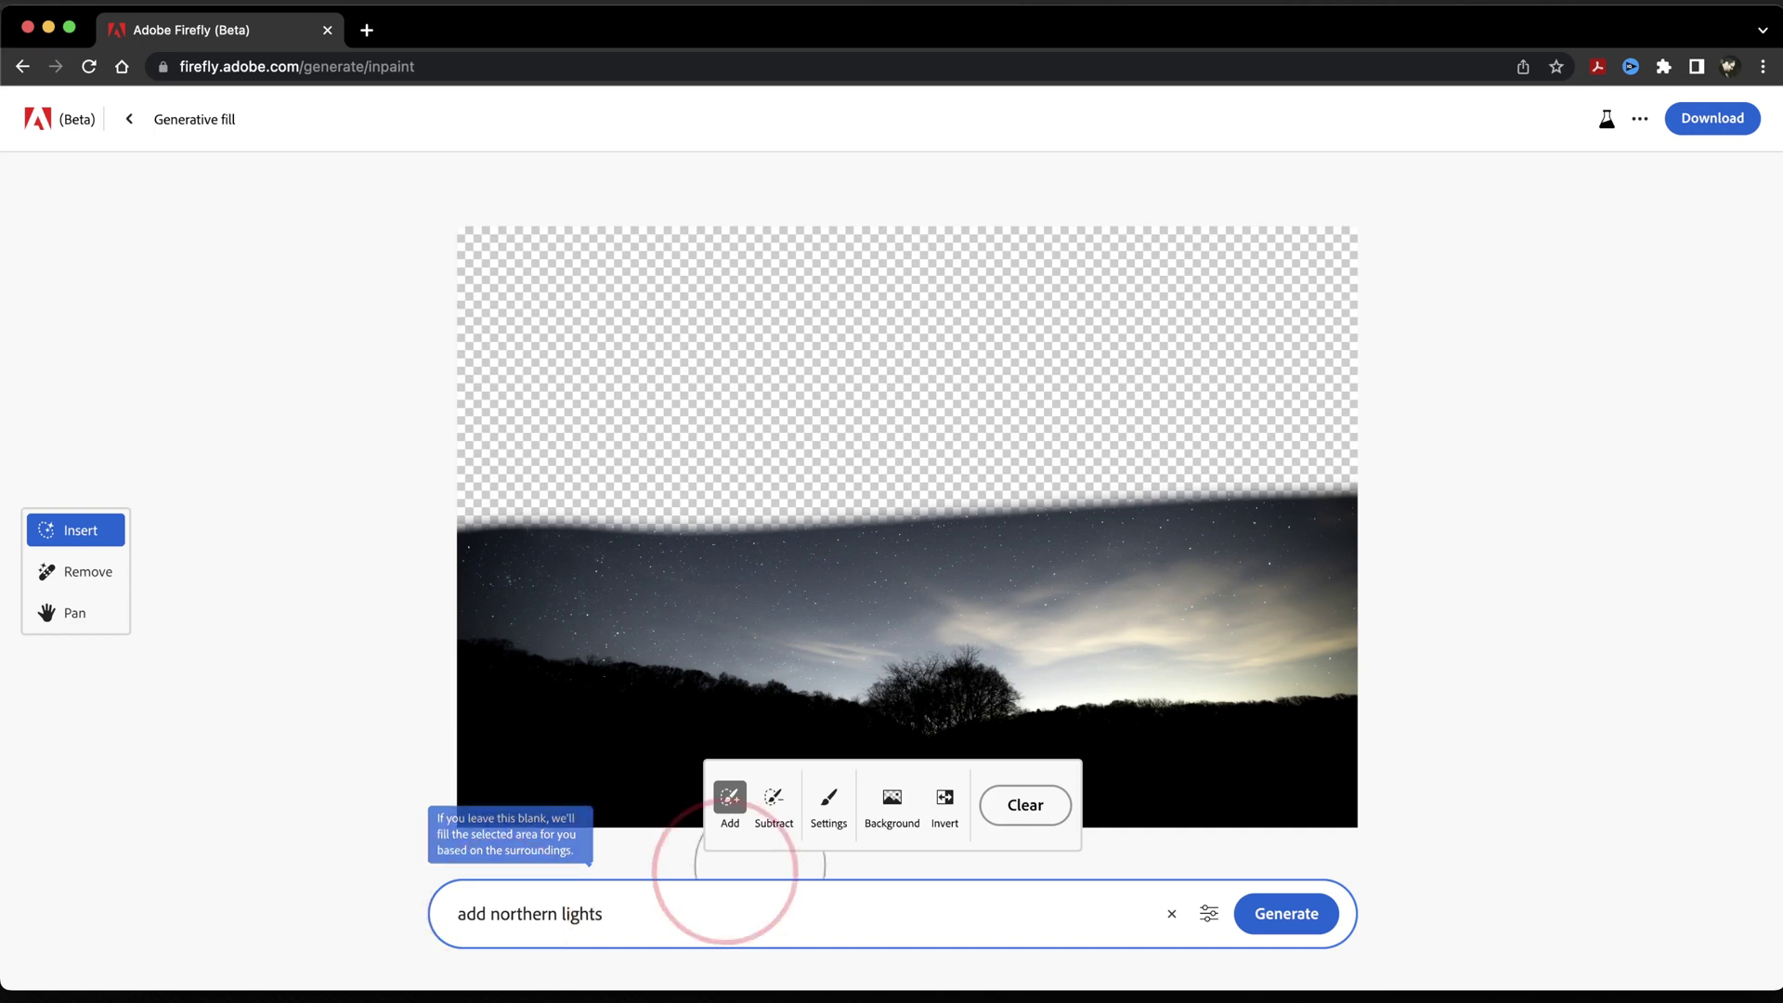
pyautogui.click(1287, 914)
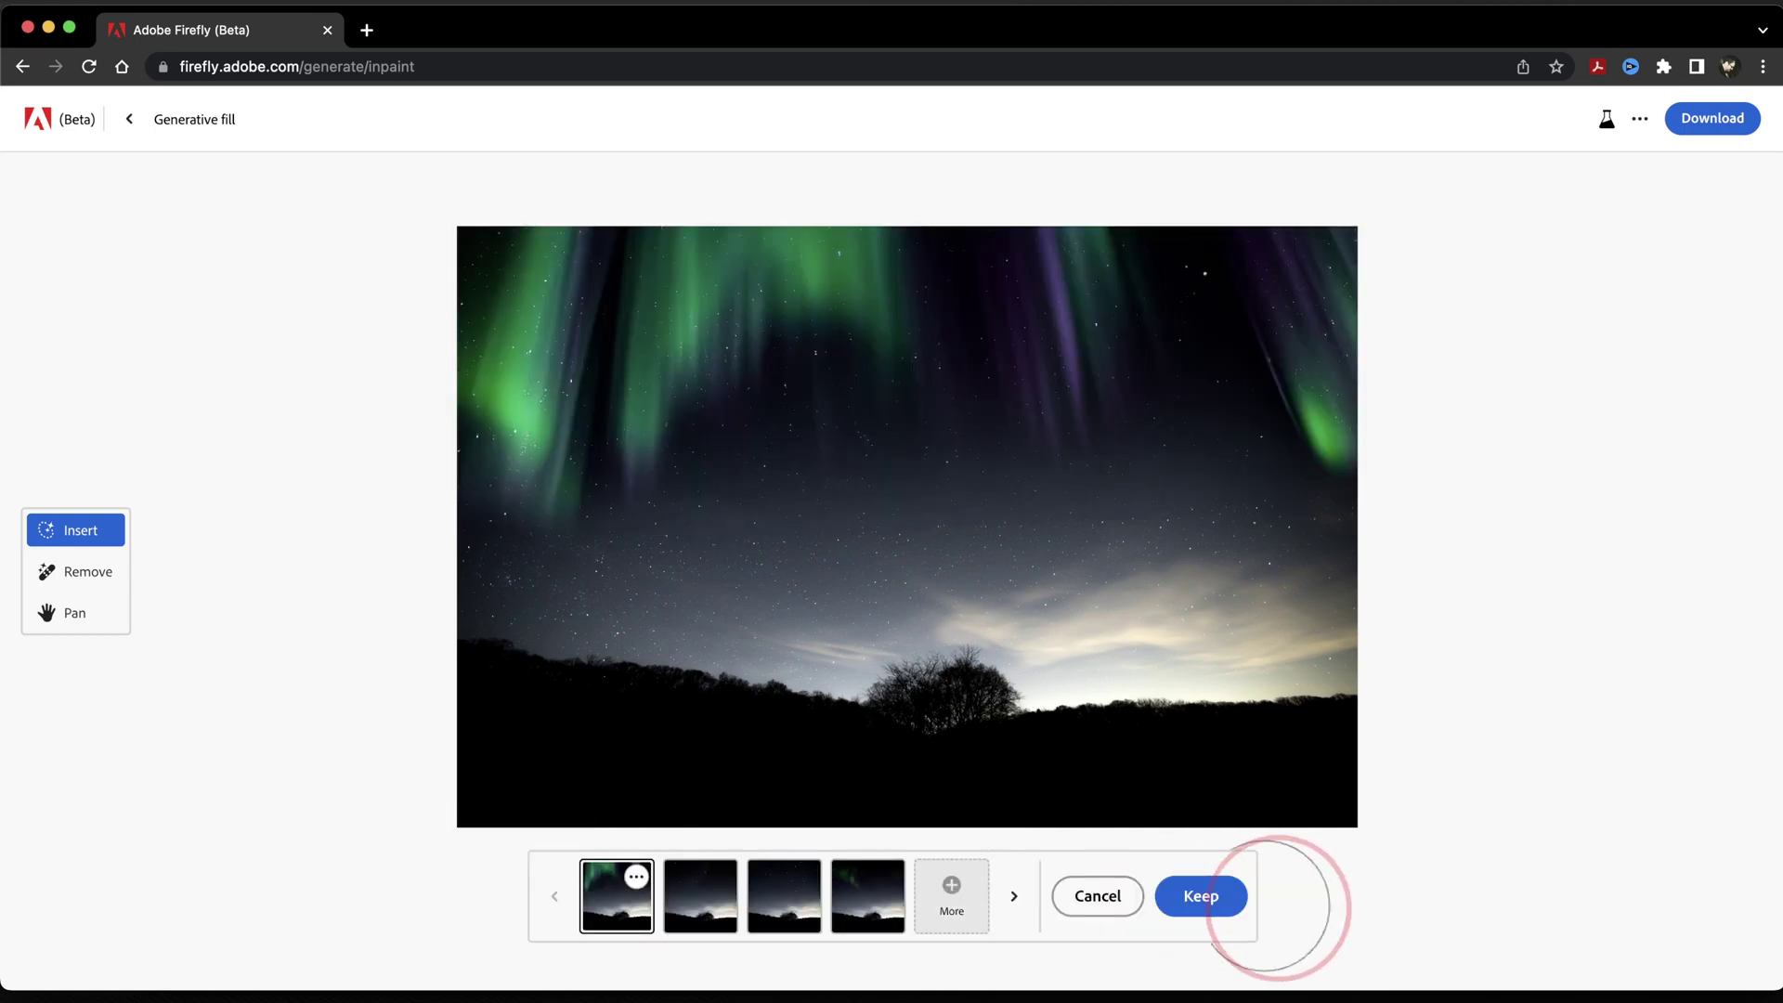
pyautogui.click(687, 903)
pyautogui.click(798, 899)
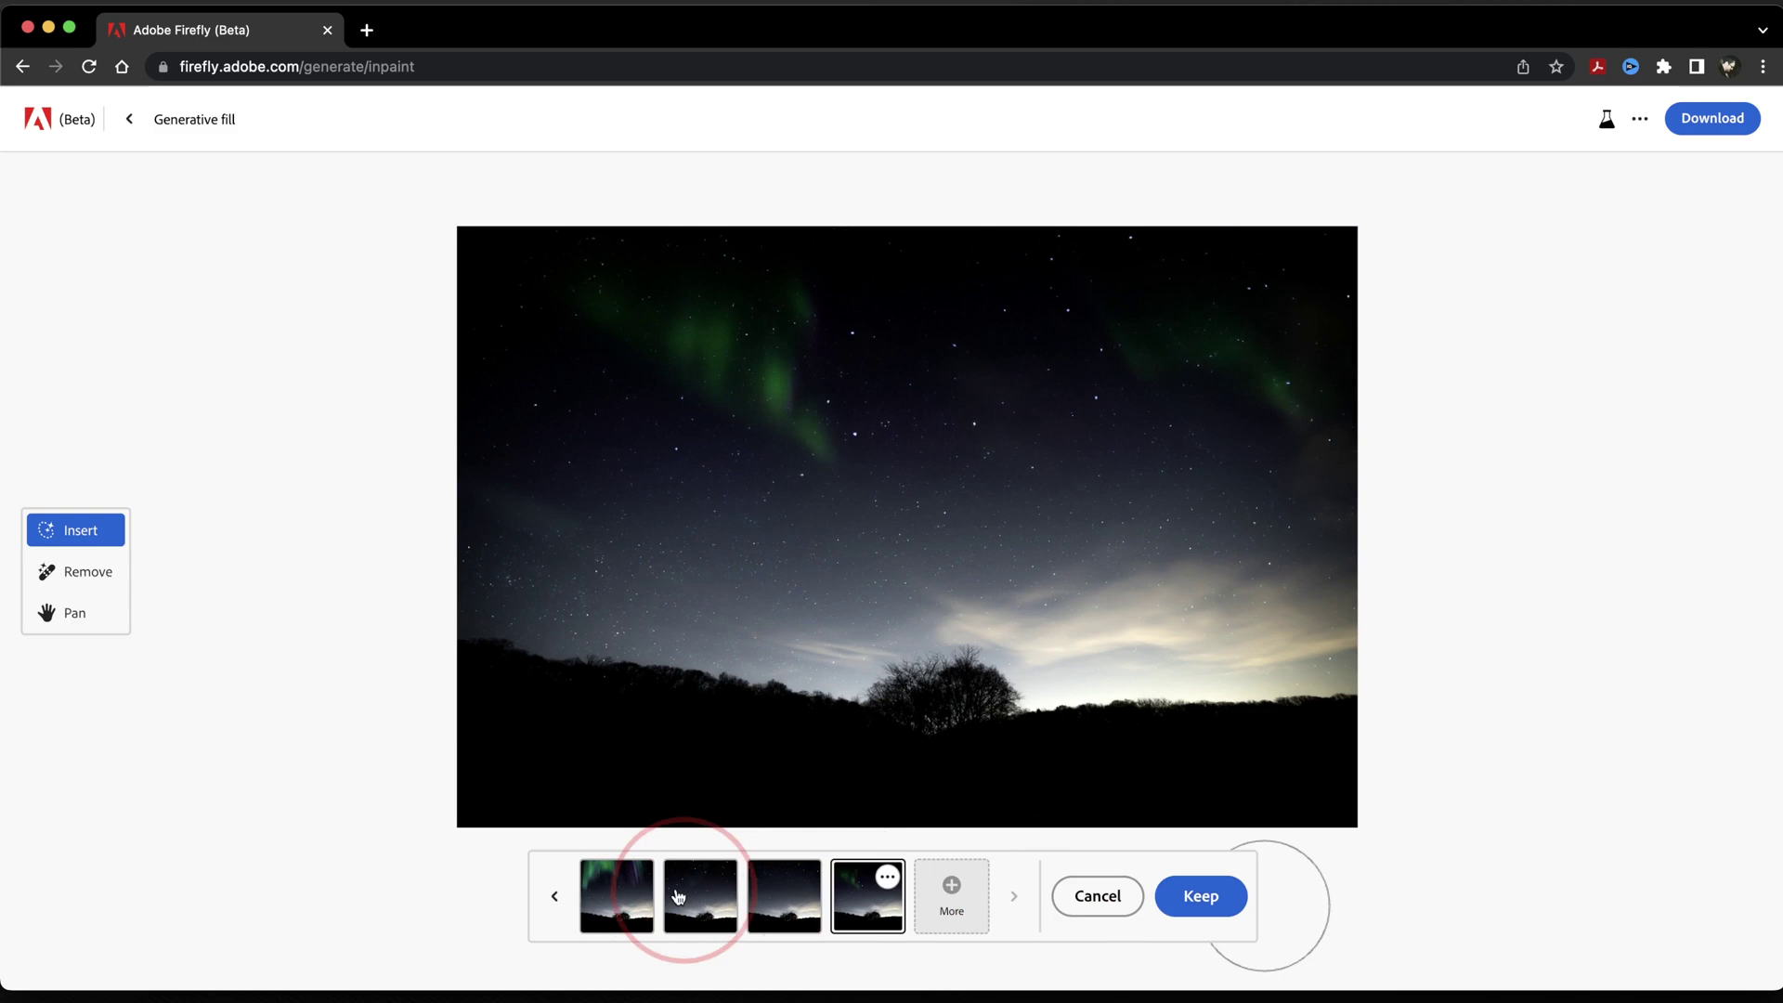
pyautogui.click(604, 897)
pyautogui.click(1198, 899)
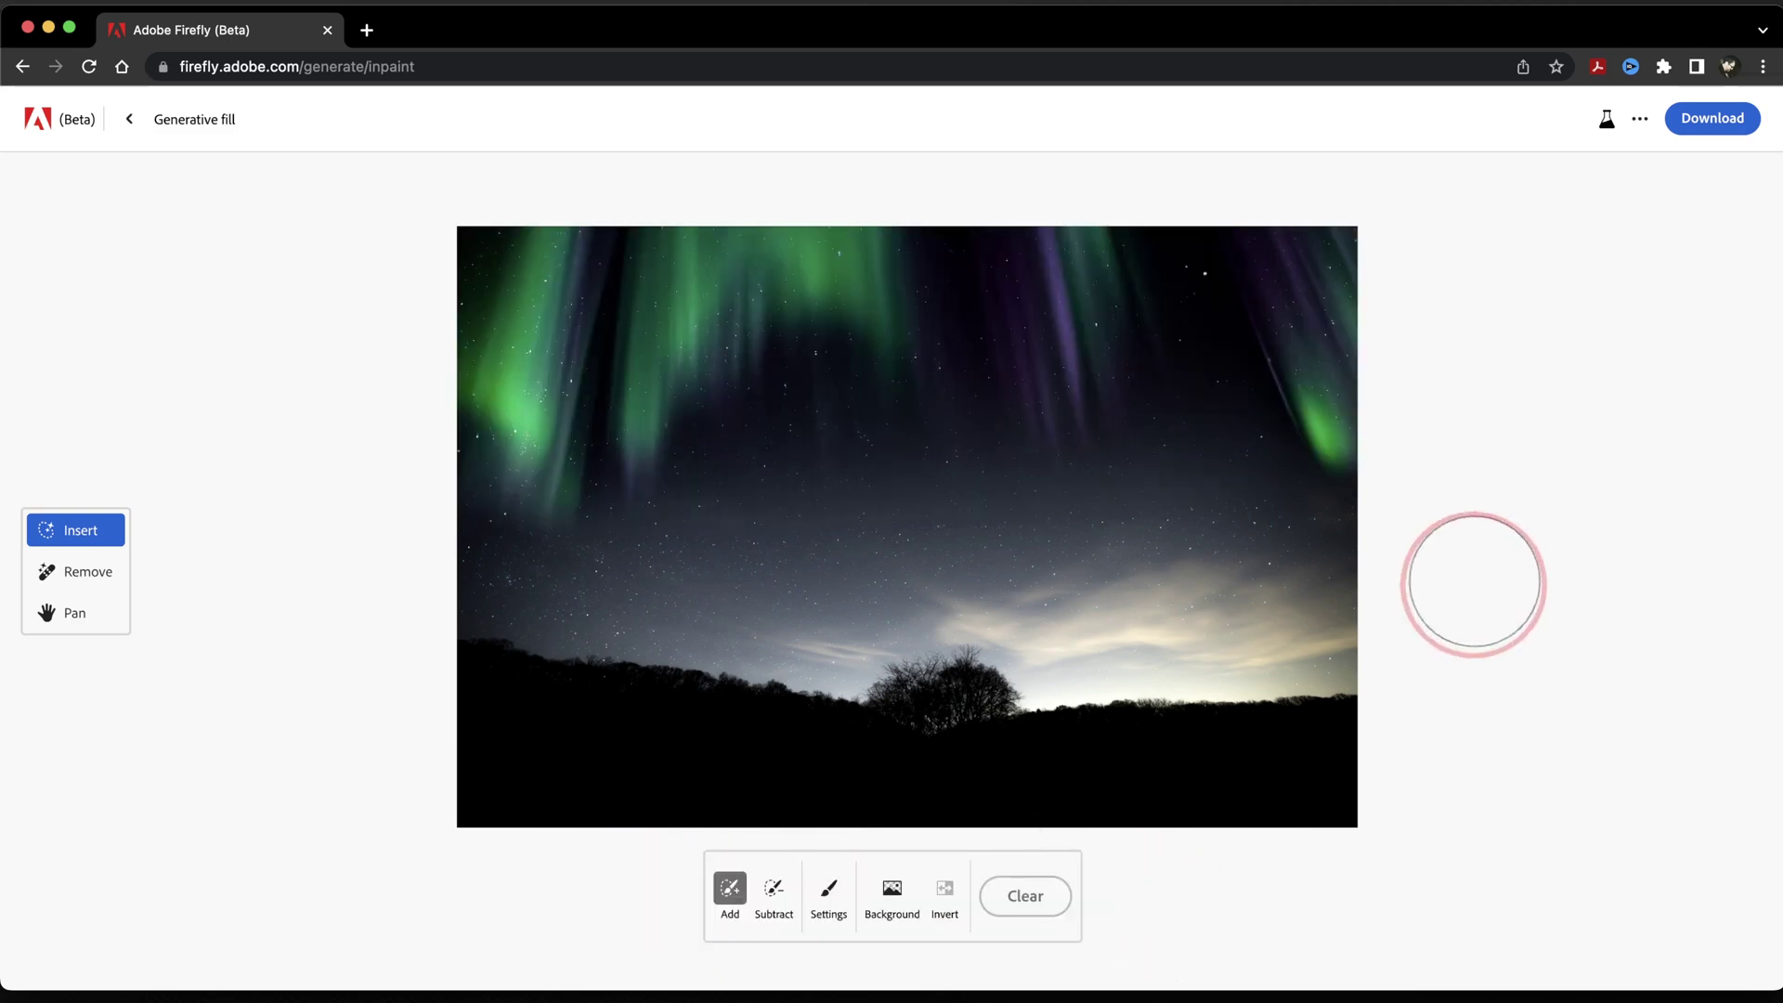
# Download the northern lights image, continuing past the content credentials notice
pyautogui.click(1706, 125)
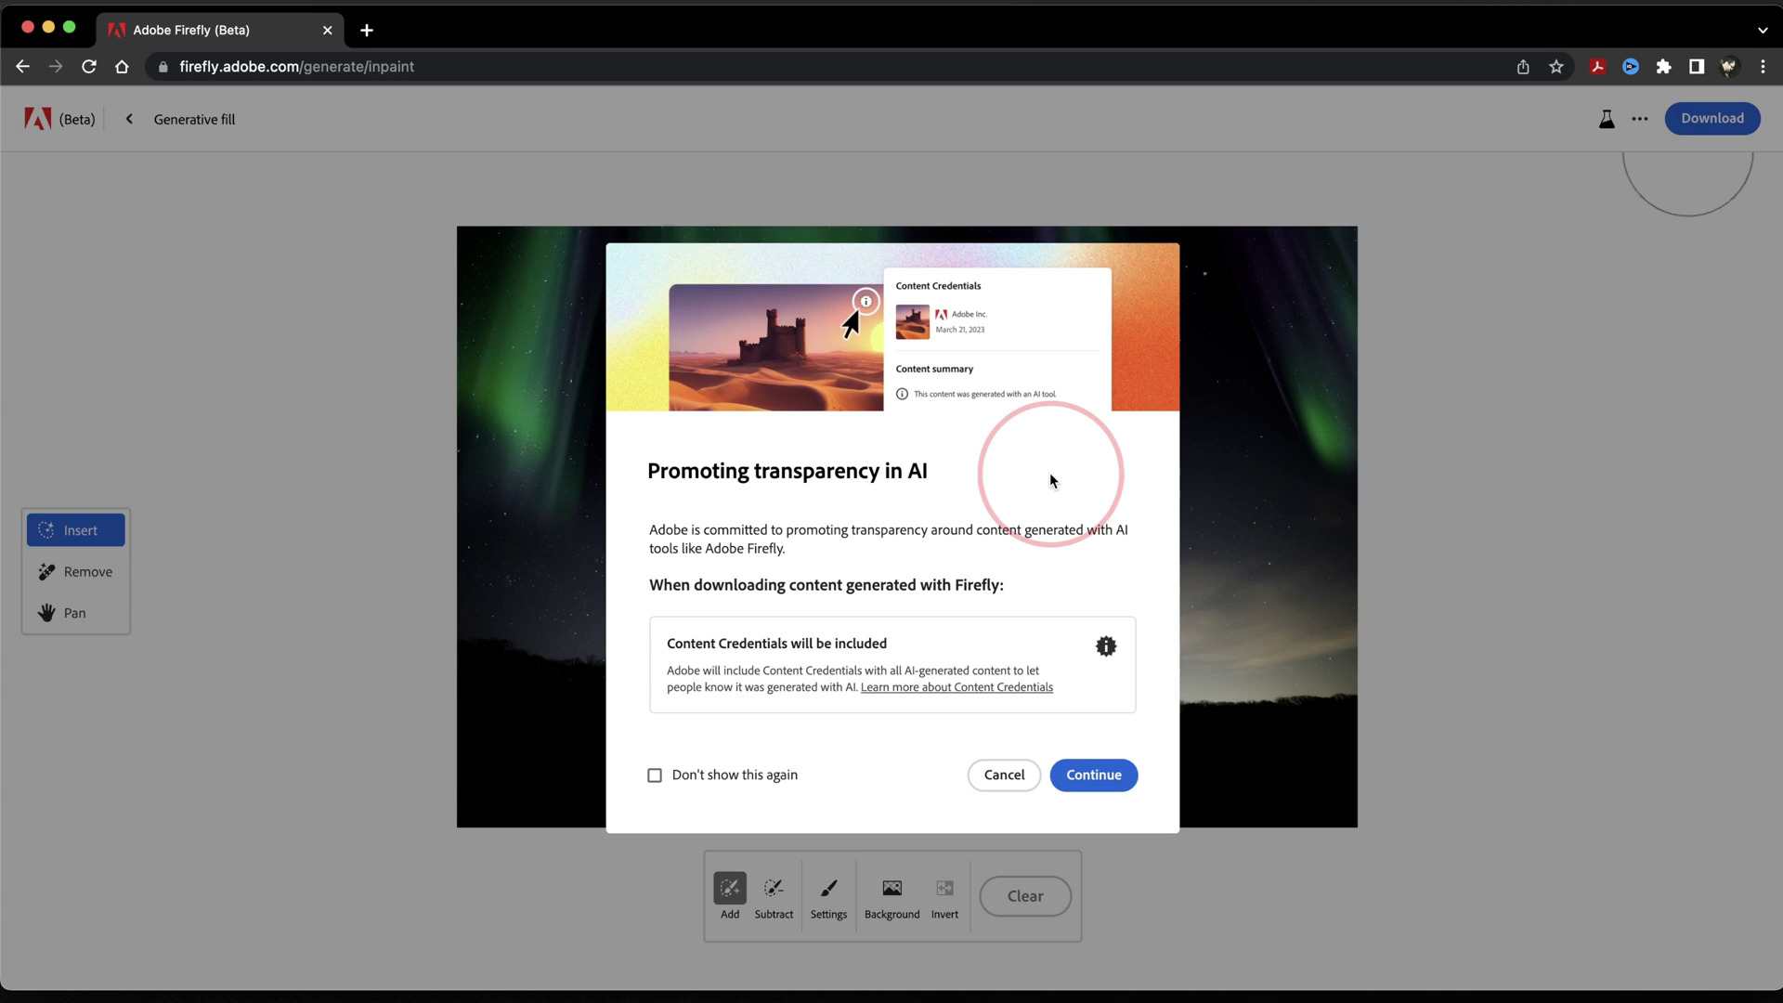
pyautogui.click(1094, 774)
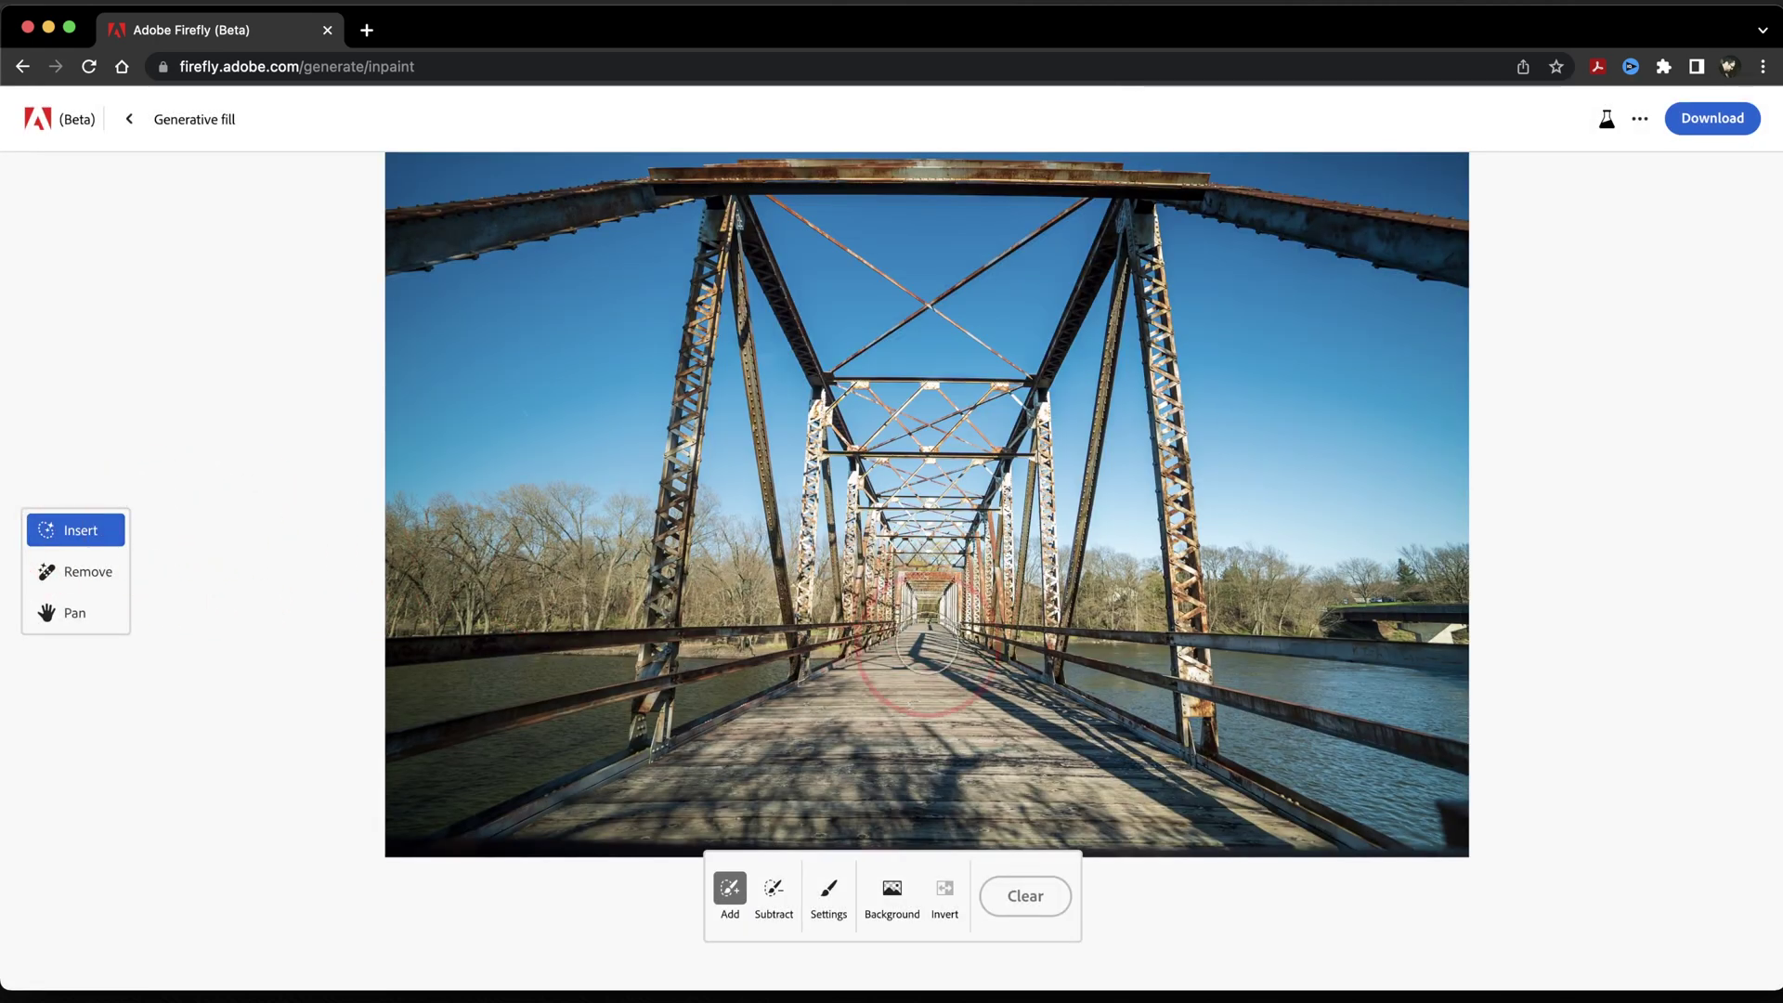
# Mask the bridge deck, generate 'person walking', and pick the woman-with-umbrella variation
pyautogui.click(921, 567)
pyautogui.click(926, 624)
pyautogui.moveTo(926, 624); pyautogui.dragTo(921, 689)
pyautogui.click(631, 914)
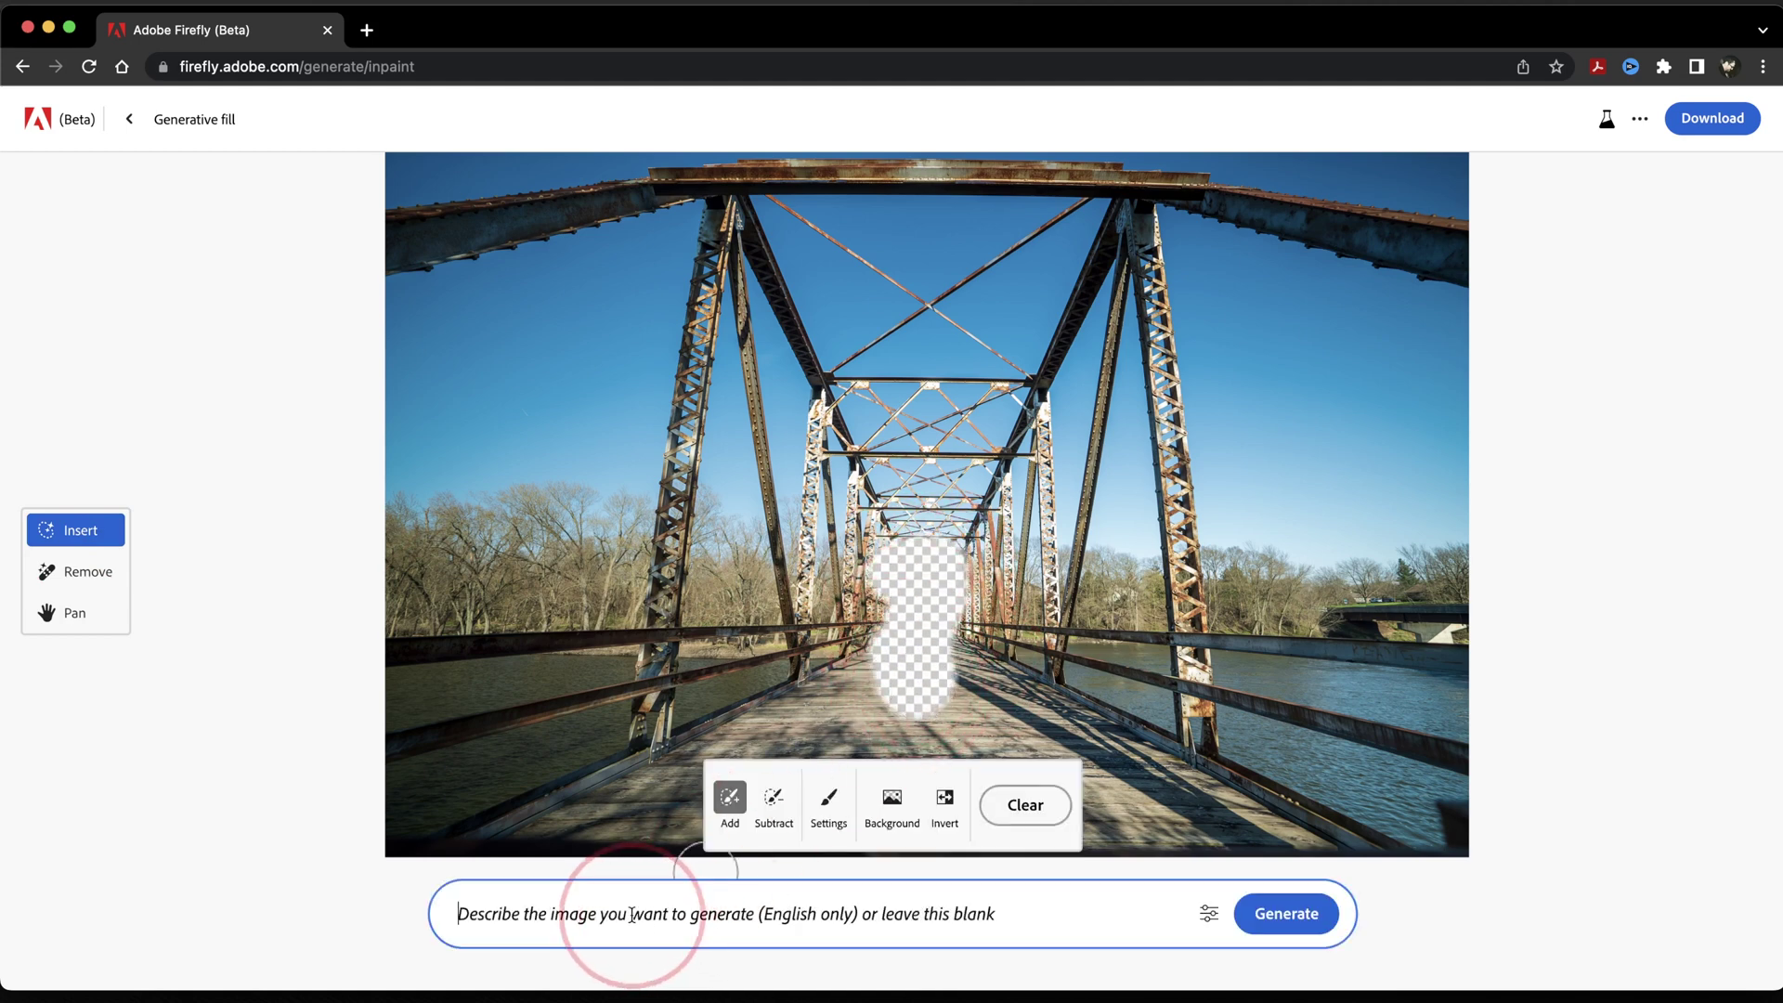
pyautogui.write('person walk')
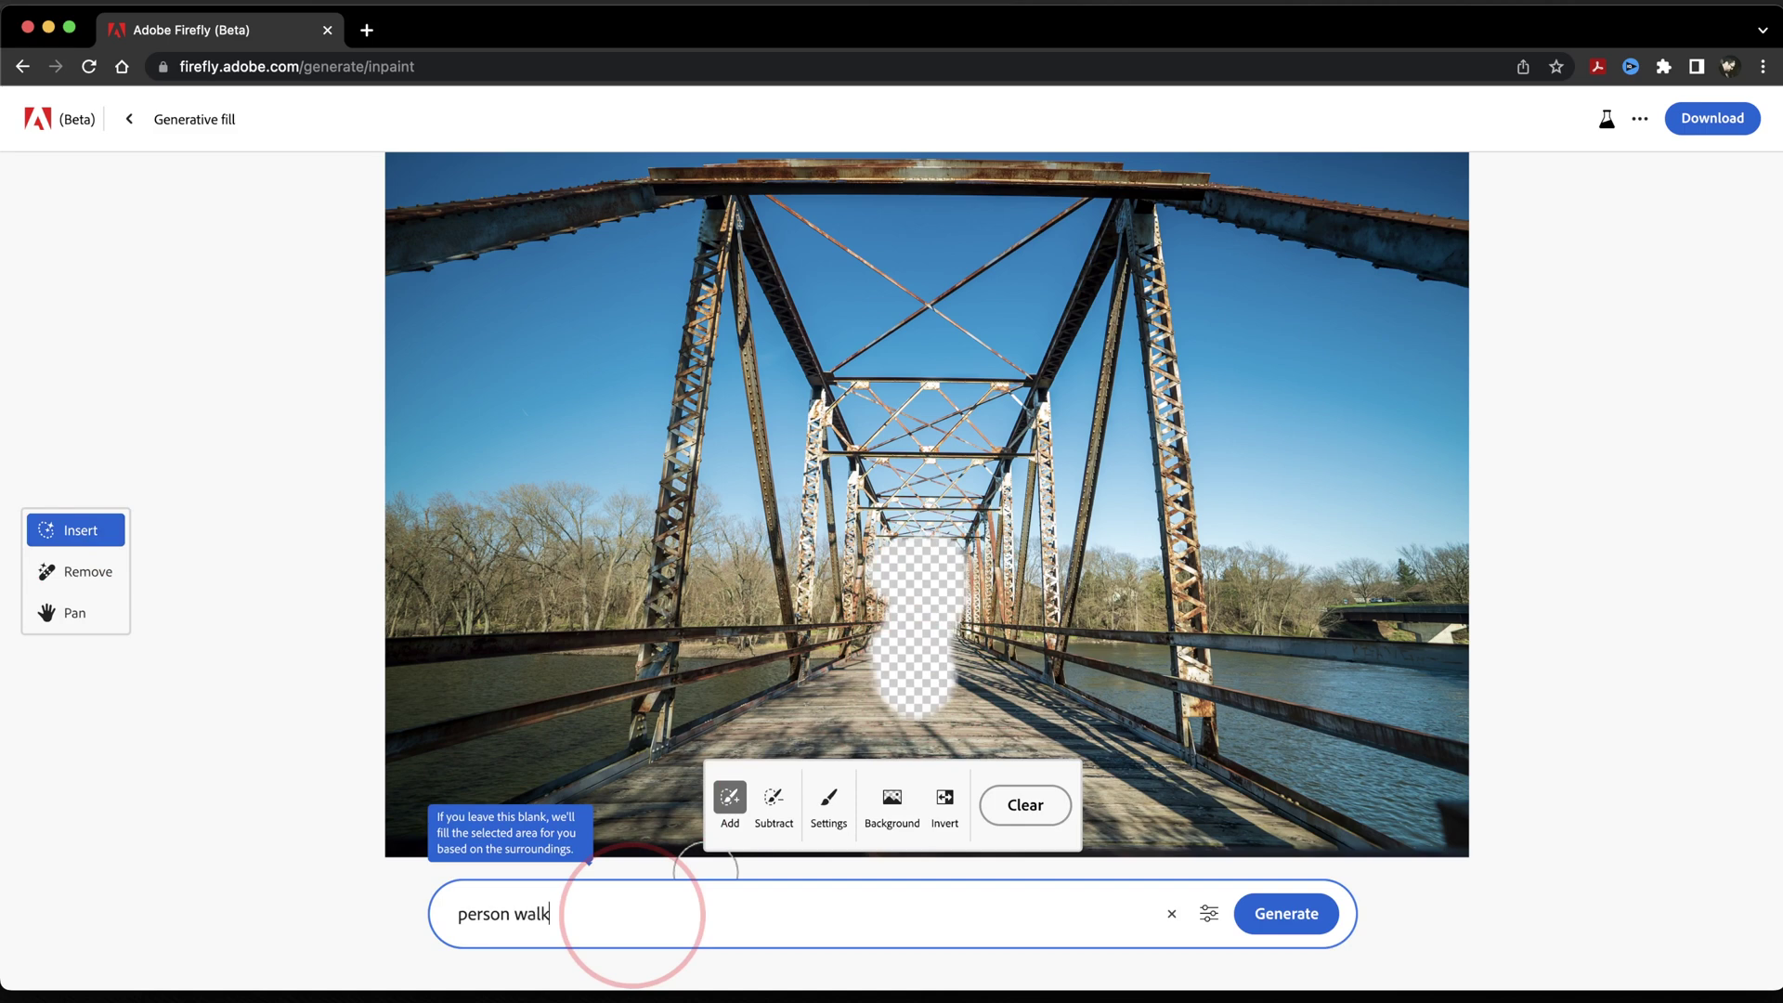
pyautogui.write('ing')
pyautogui.click(1287, 914)
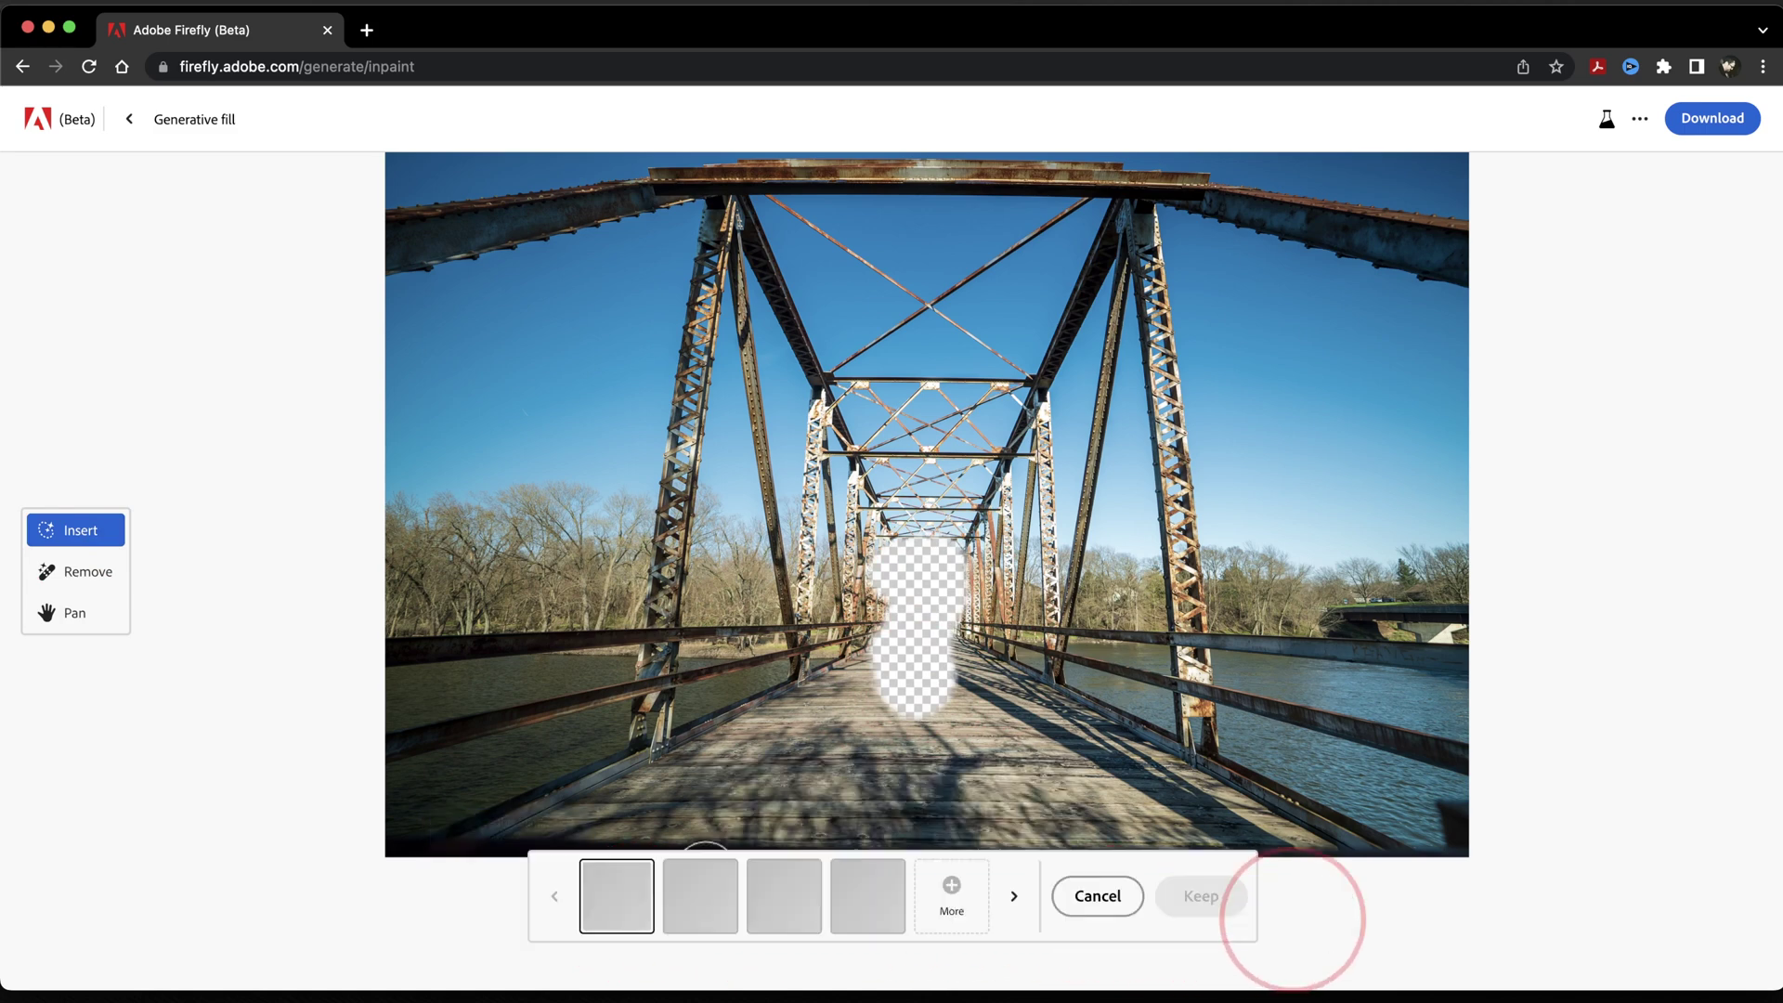
pyautogui.click(700, 897)
# Remove the X-shaped cross-bracing at the top of the bridge and keep the result
pyautogui.click(77, 571)
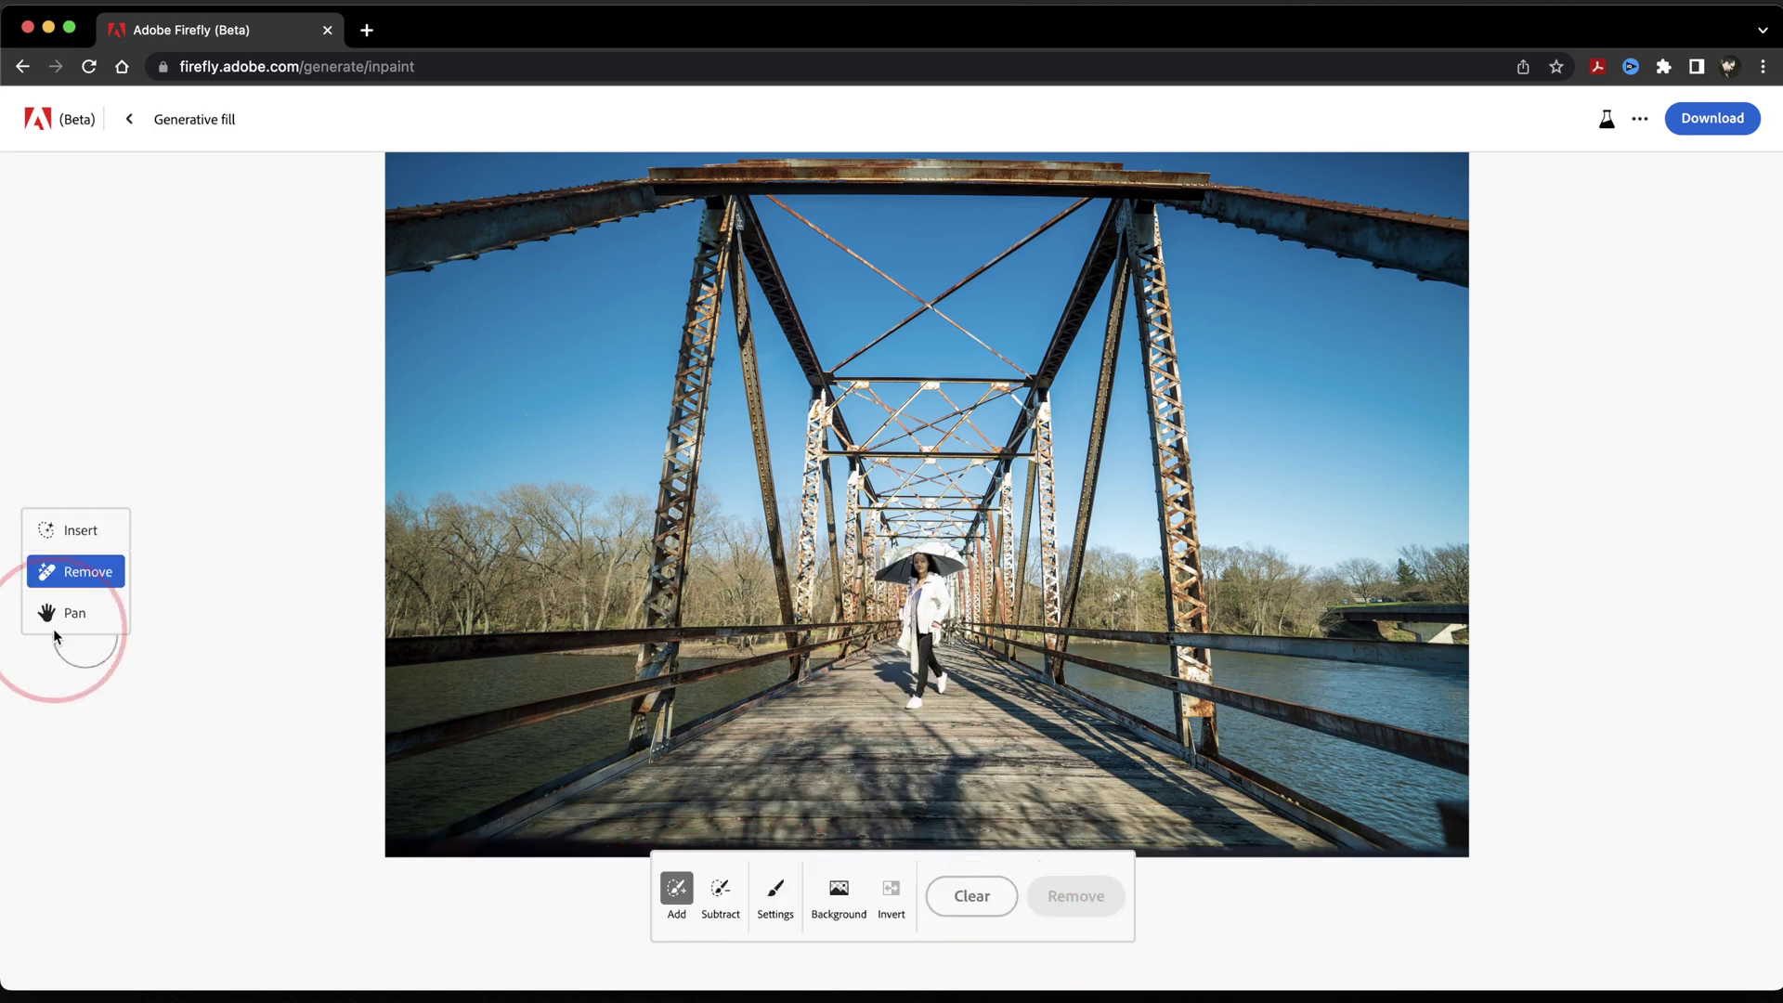
pyautogui.moveTo(764, 197)
pyautogui.mouseDown()
pyautogui.moveTo(1017, 347)
pyautogui.moveTo(1055, 199)
pyautogui.mouseUp()
pyautogui.moveTo(822, 369); pyautogui.dragTo(1035, 363)
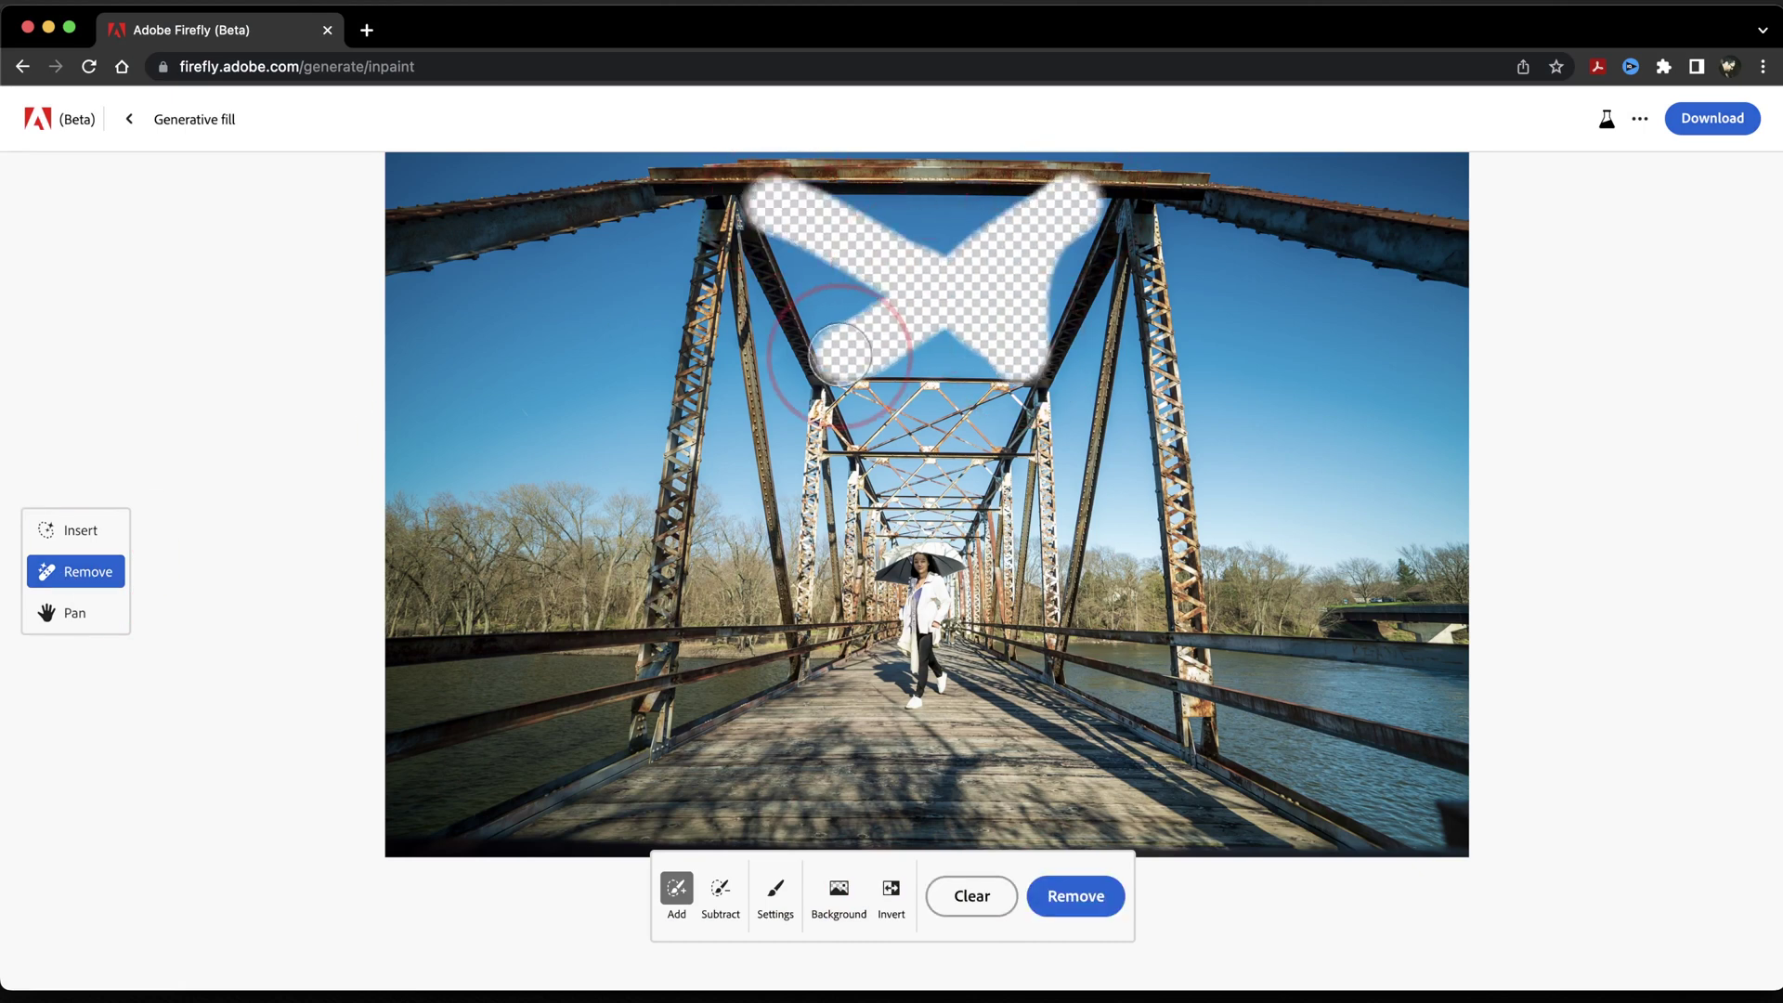
pyautogui.click(1075, 896)
pyautogui.click(1201, 896)
pyautogui.click(79, 530)
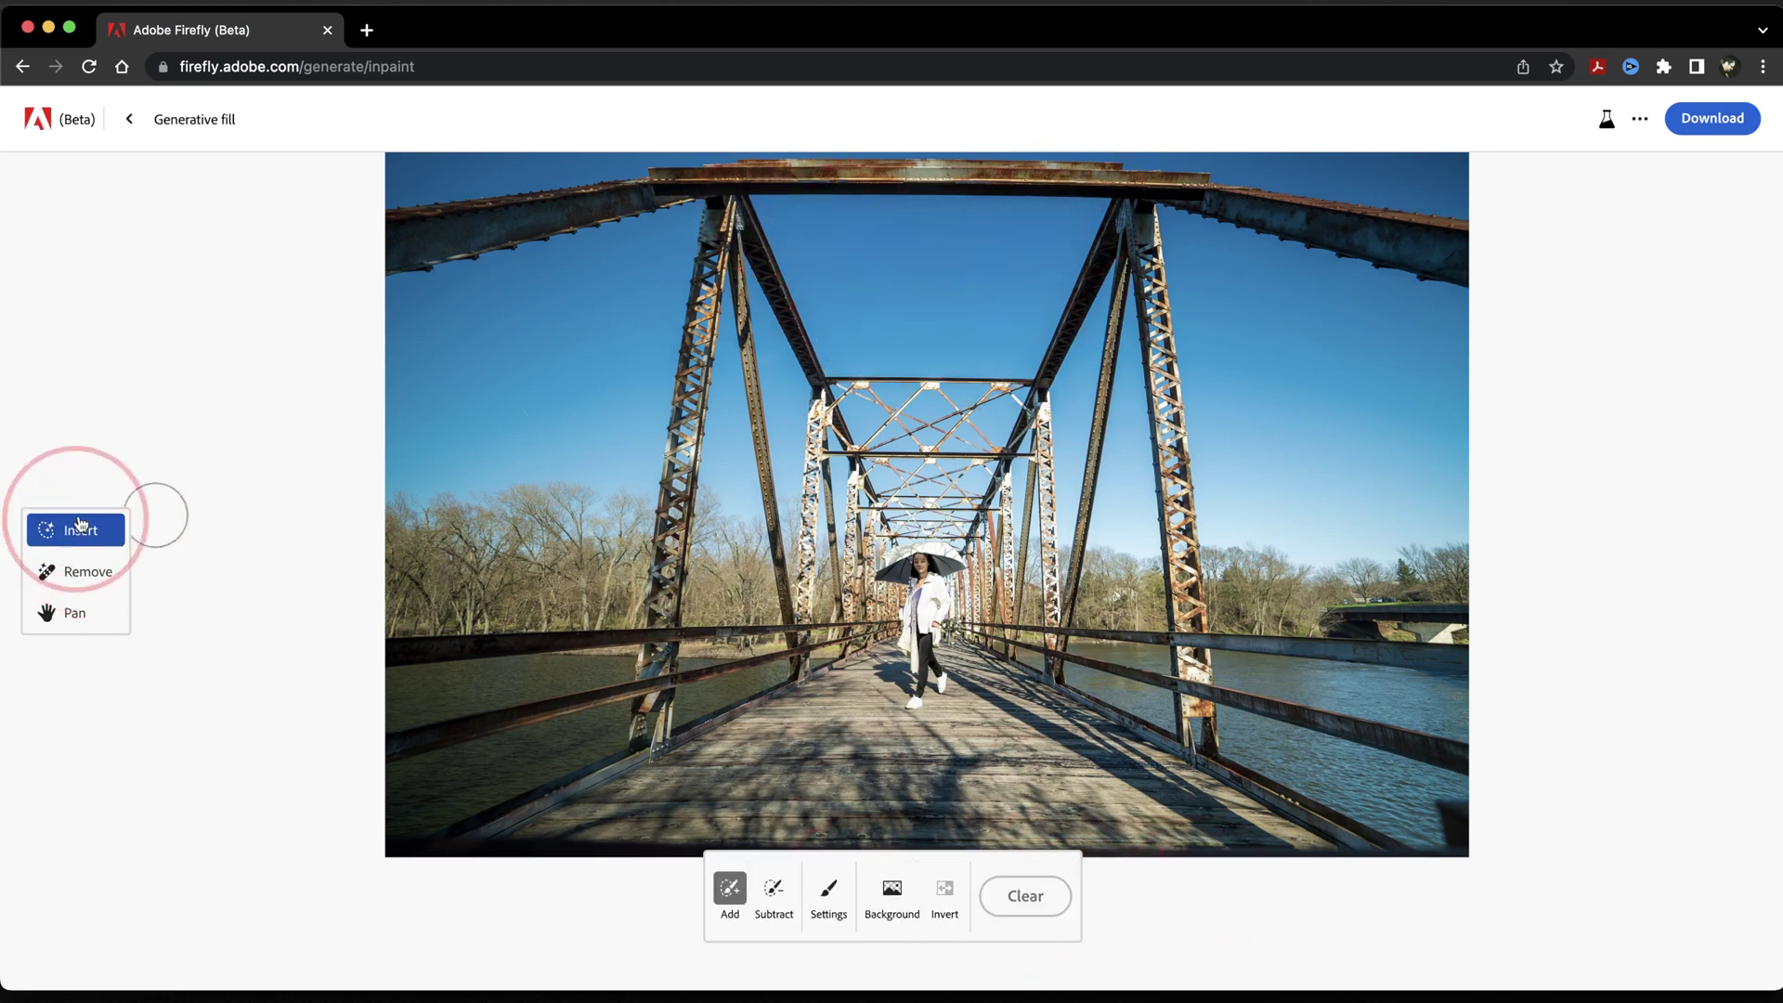
# Mask a small spot in the right sky, generate 'bird', and keep the third variation
pyautogui.moveTo(1230, 331); pyautogui.dragTo(1255, 311)
pyautogui.click(633, 899)
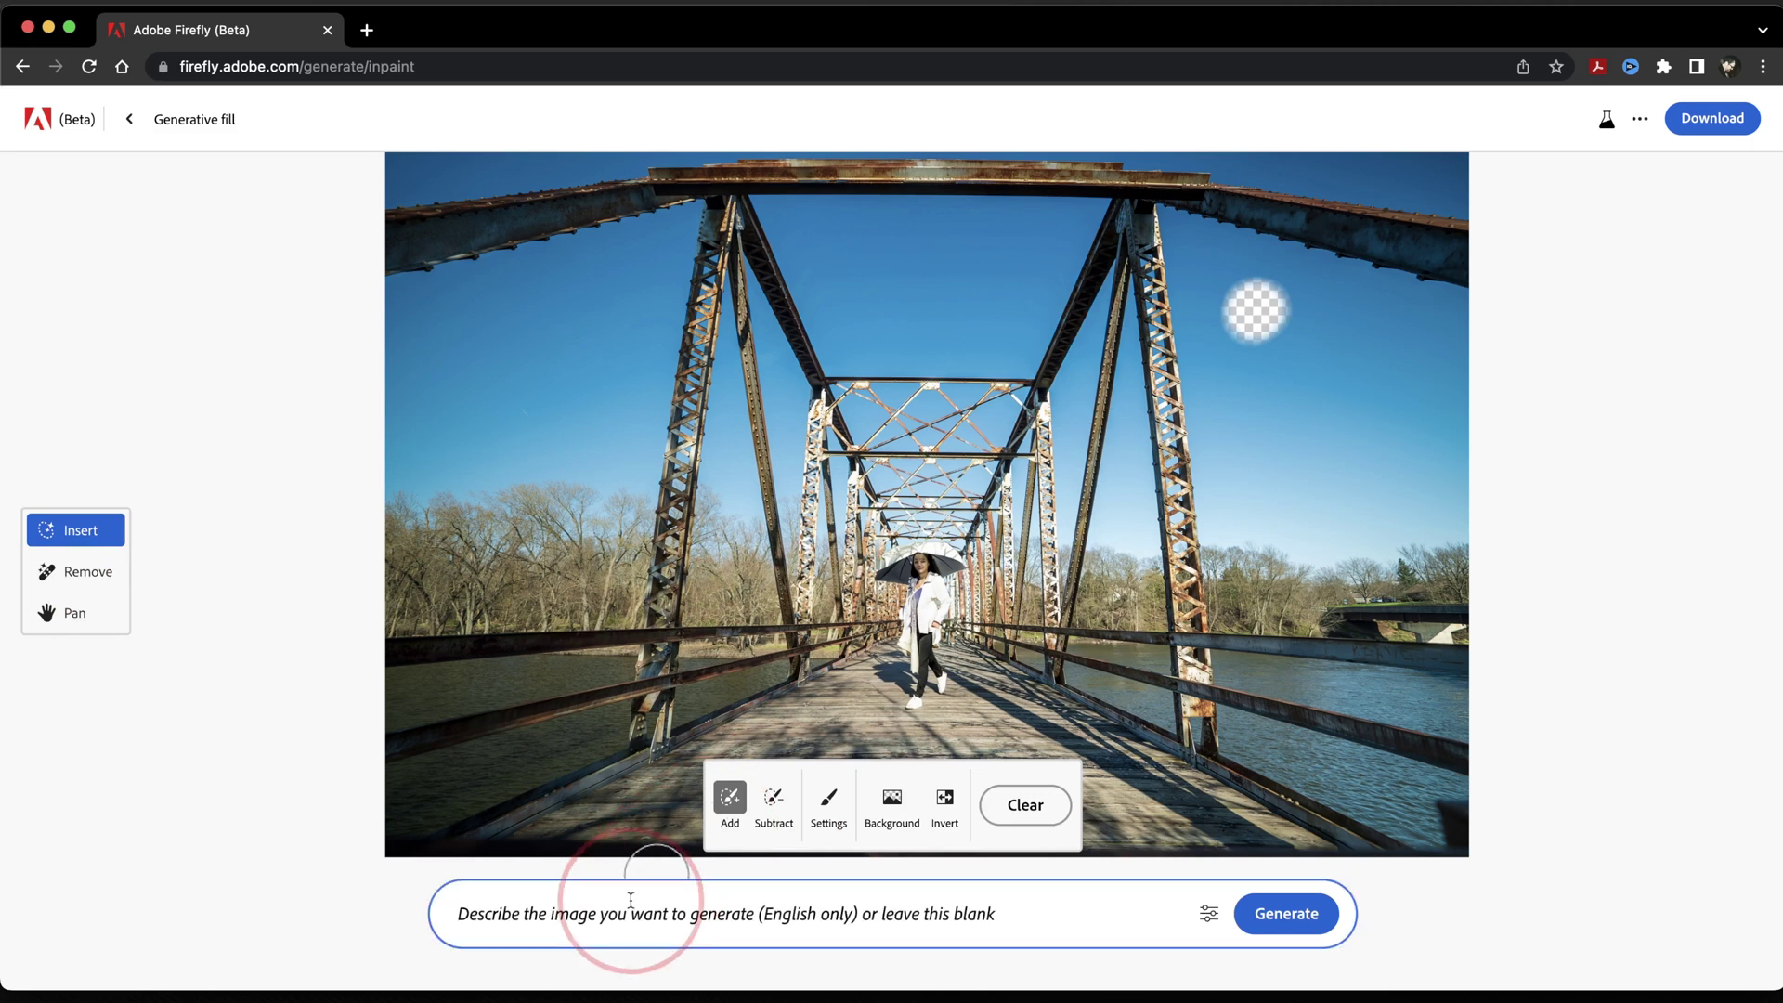
pyautogui.write('bird')
pyautogui.click(1286, 914)
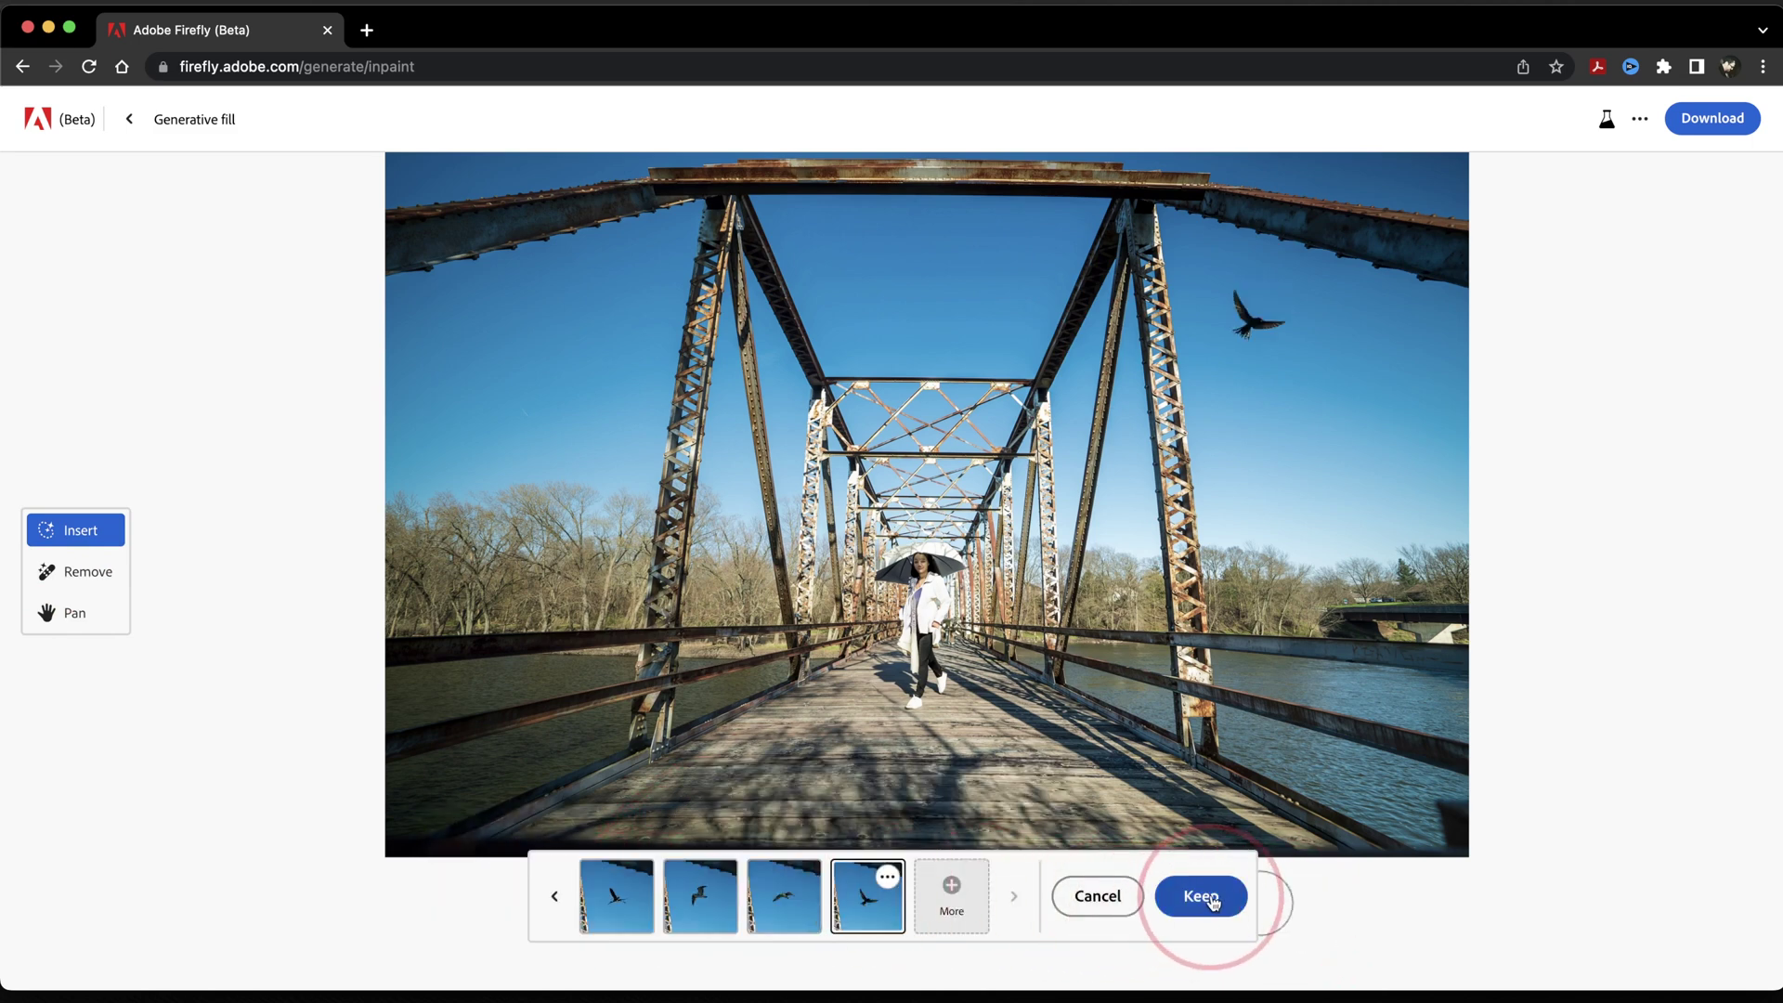
pyautogui.click(787, 906)
pyautogui.click(1203, 898)
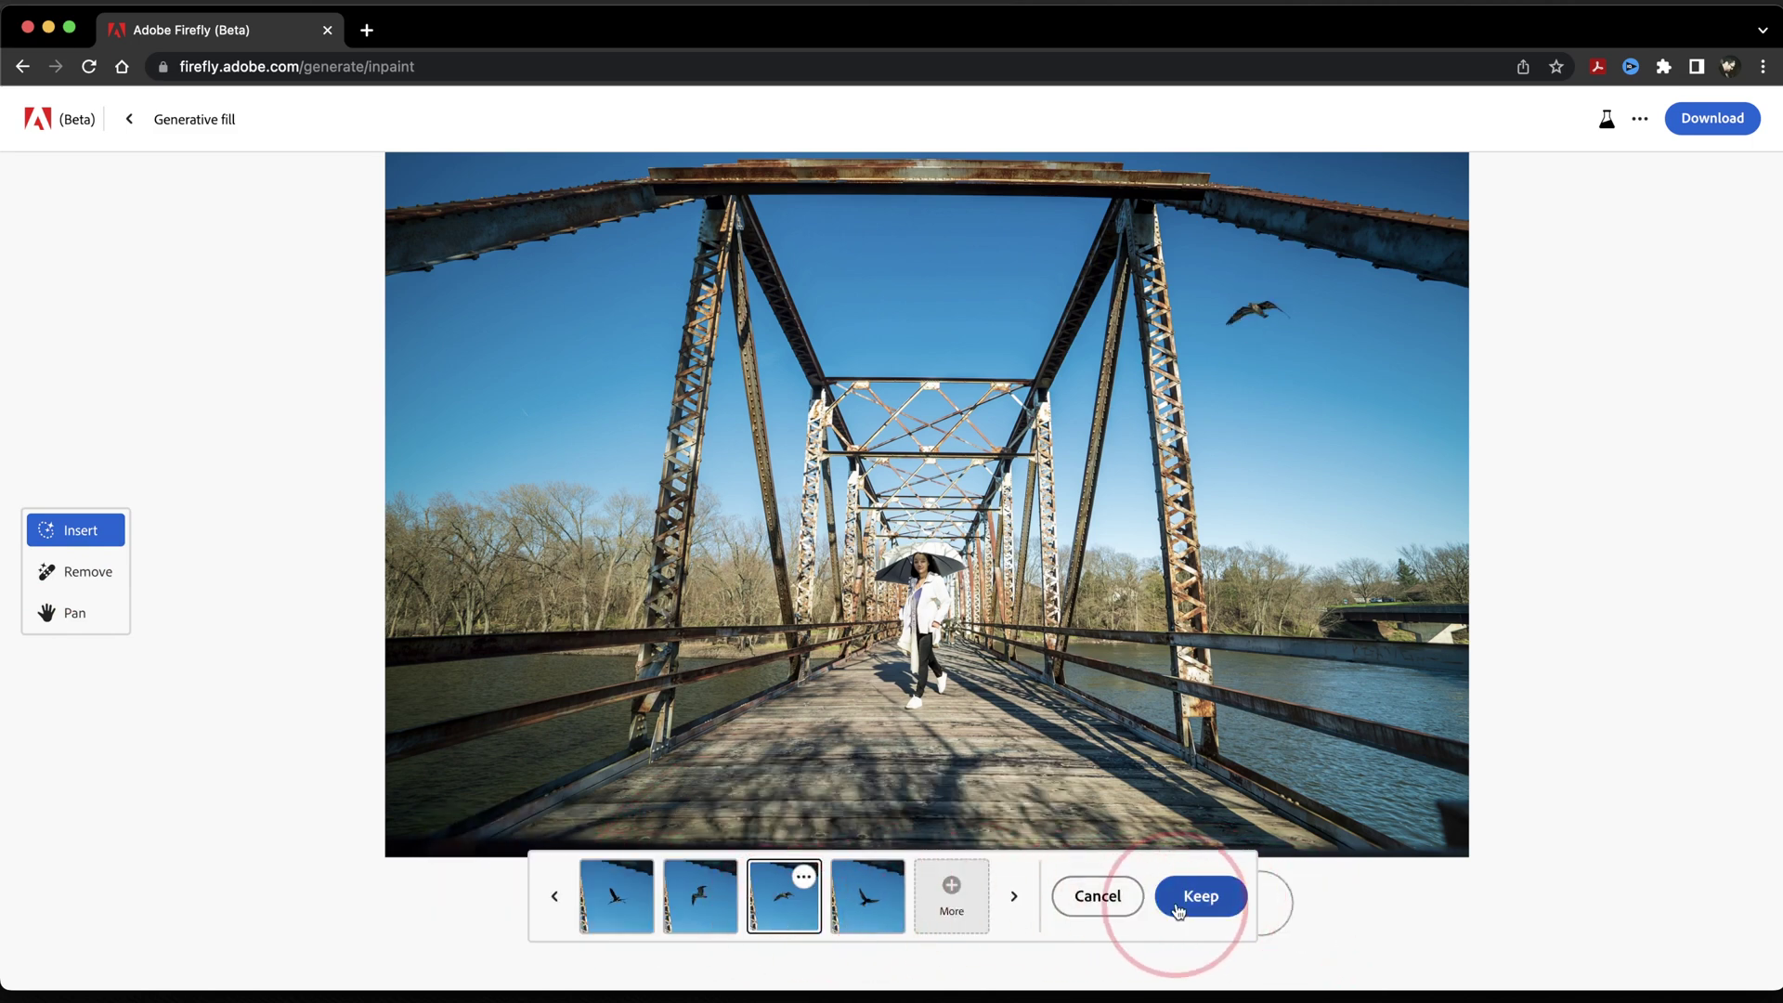